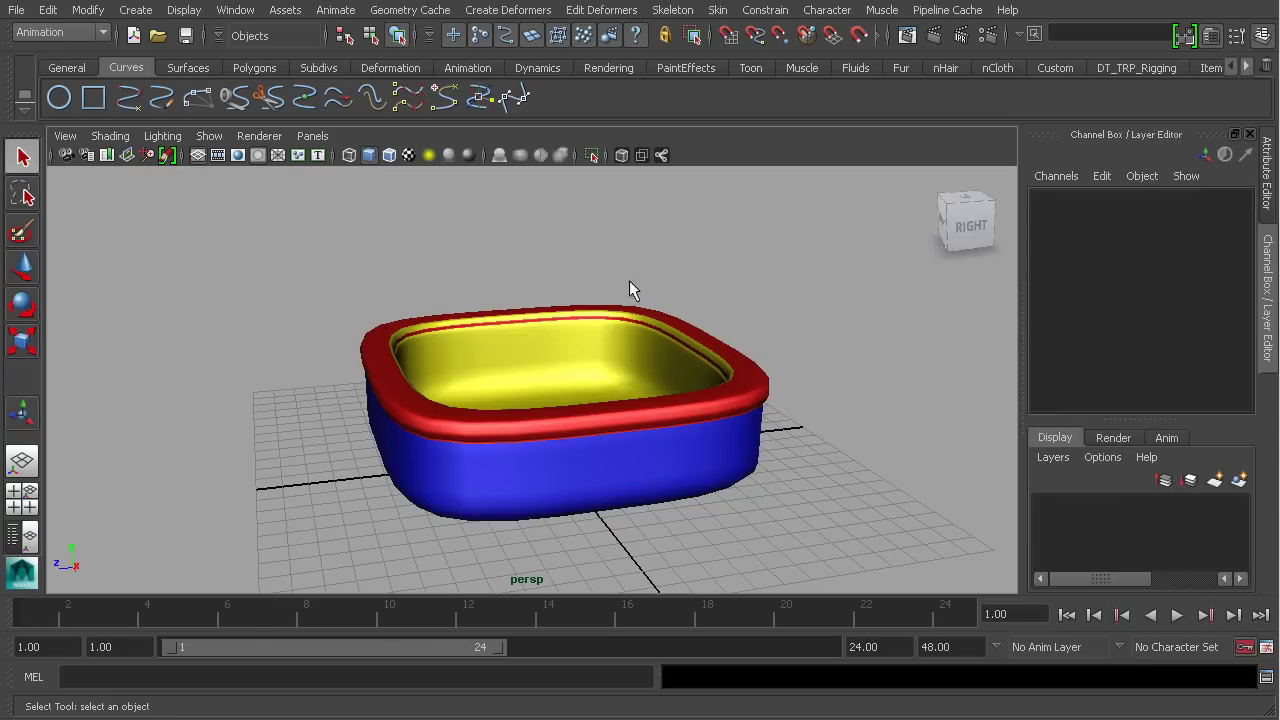
pyautogui.moveTo(543, 300)
pyautogui.keyDown('alt'); pyautogui.mouseDown()
pyautogui.moveTo(600, 320)
pyautogui.moveTo(557, 314)
pyautogui.mouseUp(); pyautogui.keyUp('alt')
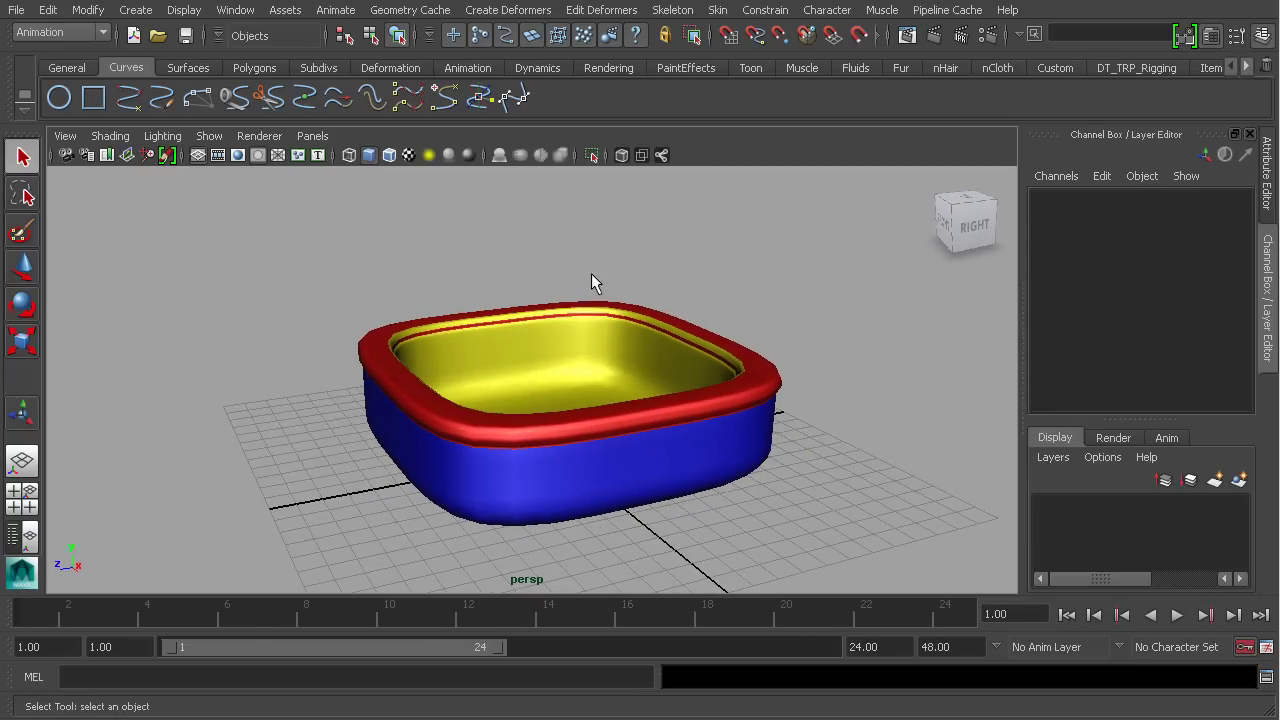
pyautogui.click(468, 350)
pyautogui.click(490, 238)
pyautogui.keyDown('alt'); pyautogui.moveTo(490, 350); pyautogui.dragTo(669, 354); pyautogui.keyUp('alt')
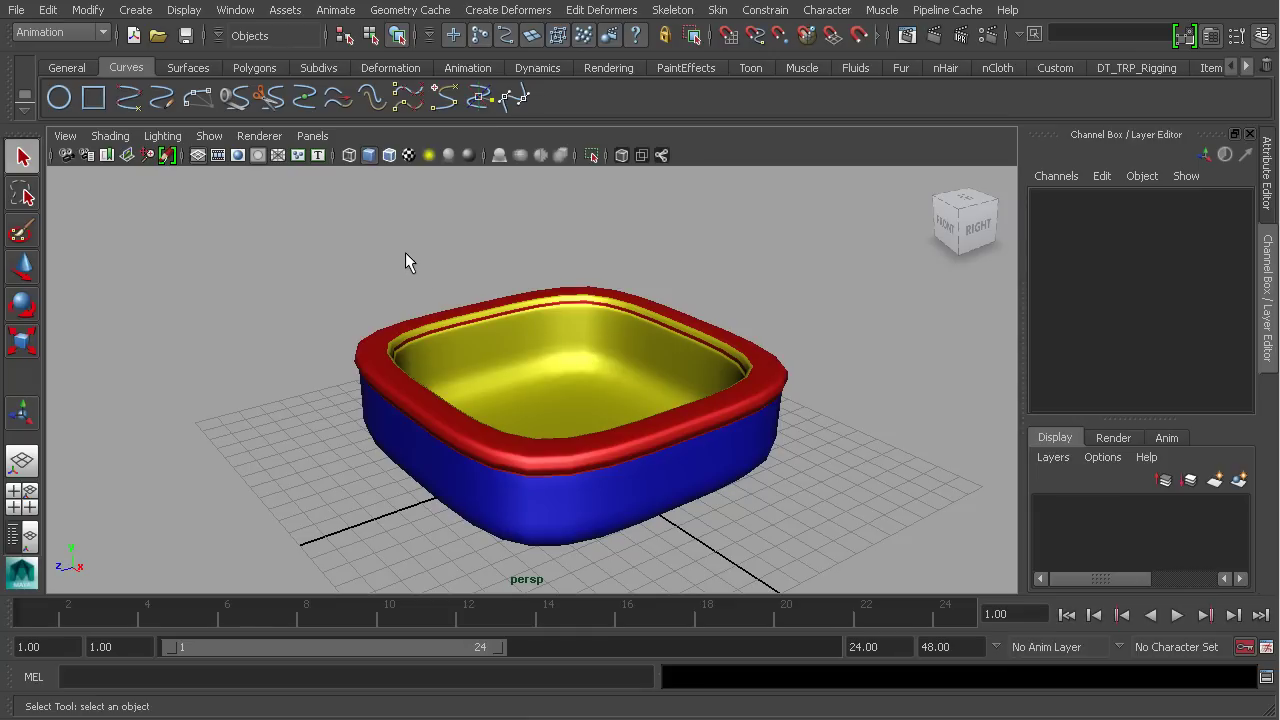
# Switch the menu set from Animation to nDynamics
pyautogui.click(64, 32)
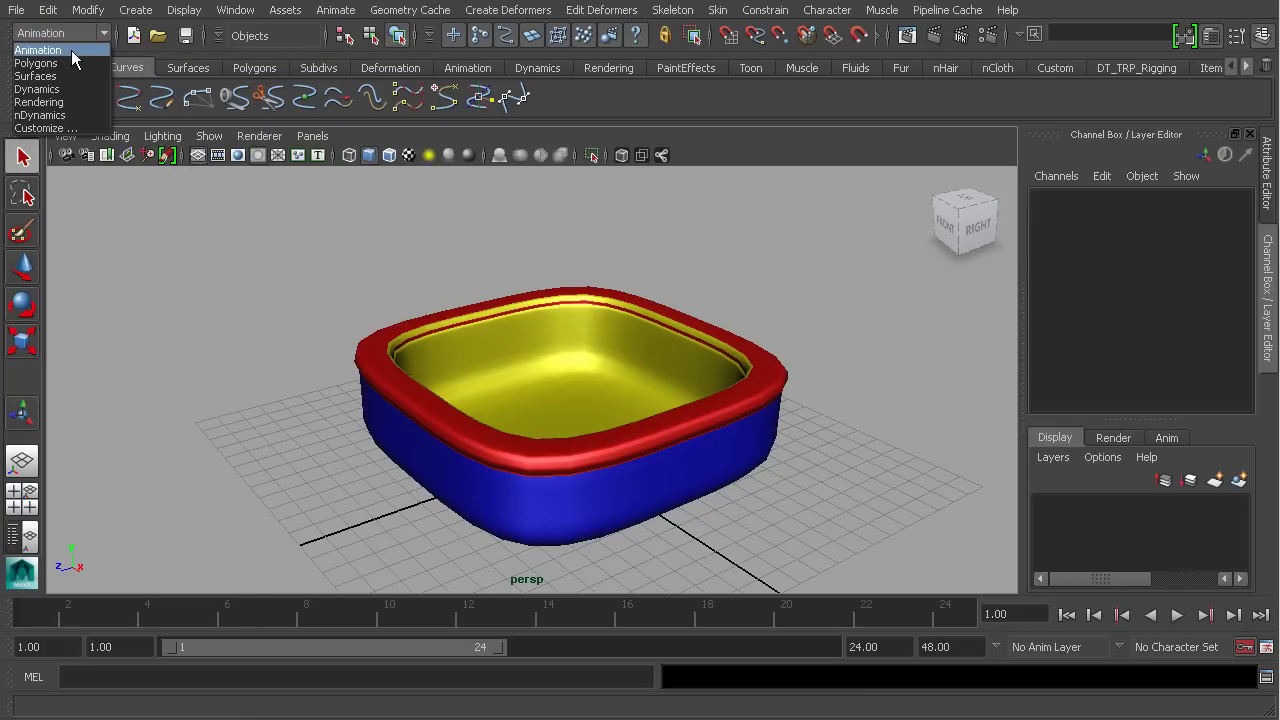
pyautogui.click(71, 115)
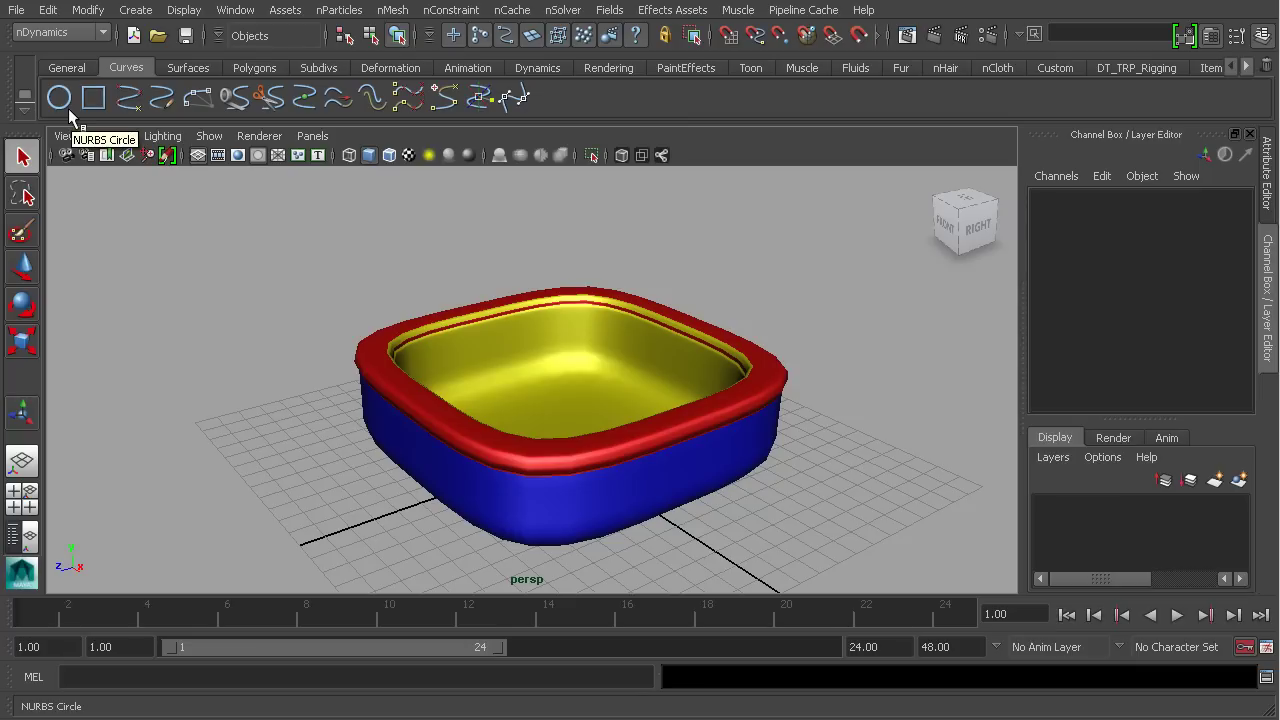
pyautogui.keyDown('alt'); pyautogui.moveTo(591, 254); pyautogui.dragTo(540, 256, button='middle'); pyautogui.keyUp('alt')
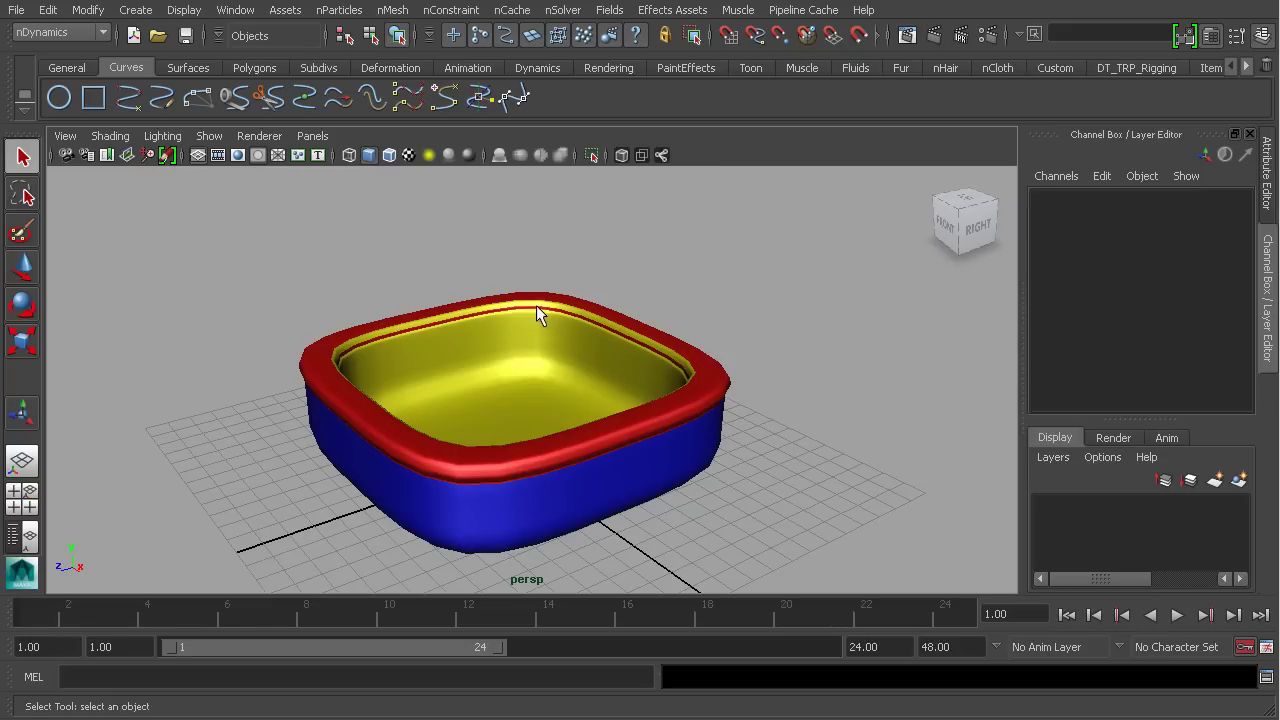
pyautogui.keyDown('alt'); pyautogui.moveTo(531, 306); pyautogui.dragTo(608, 317); pyautogui.keyUp('alt')
pyautogui.keyDown('alt'); pyautogui.moveTo(608, 317); pyautogui.dragTo(448, 193, button='right'); pyautogui.keyUp('alt')
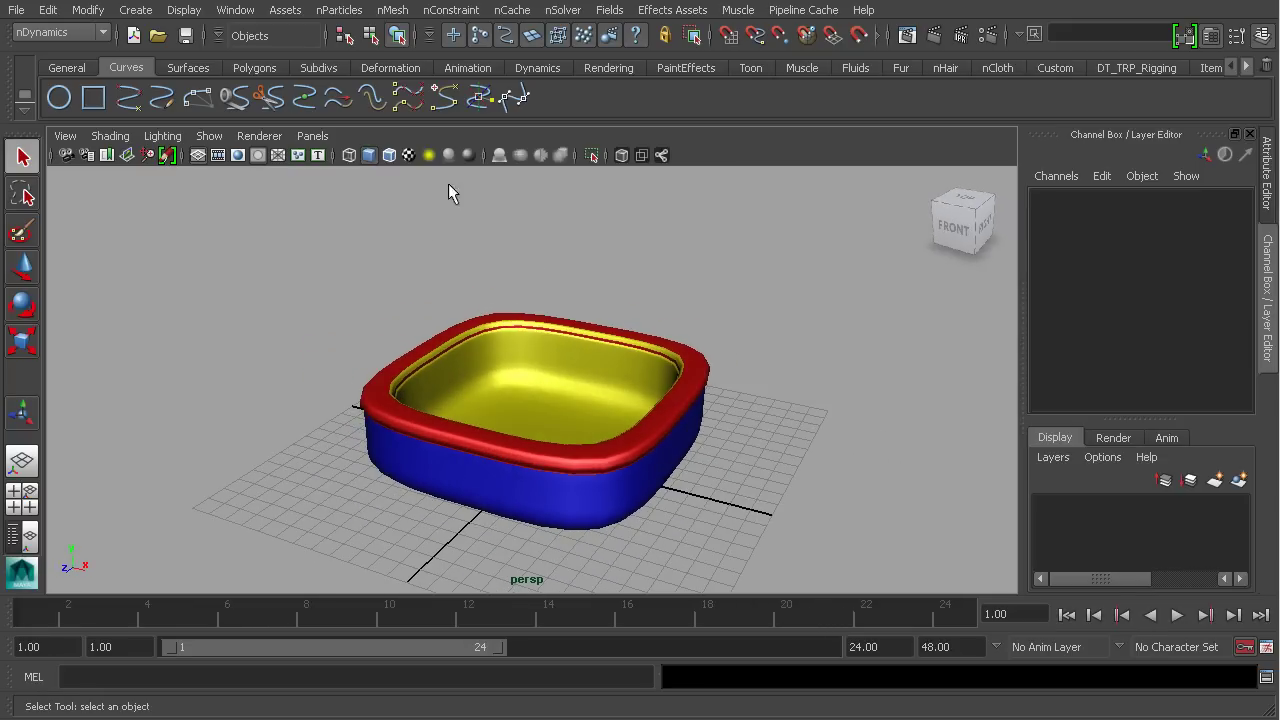
# Detach the Create nParticles options as a floating window and set the particle style to Balls
pyautogui.click(339, 10)
pyautogui.moveTo(376, 41)
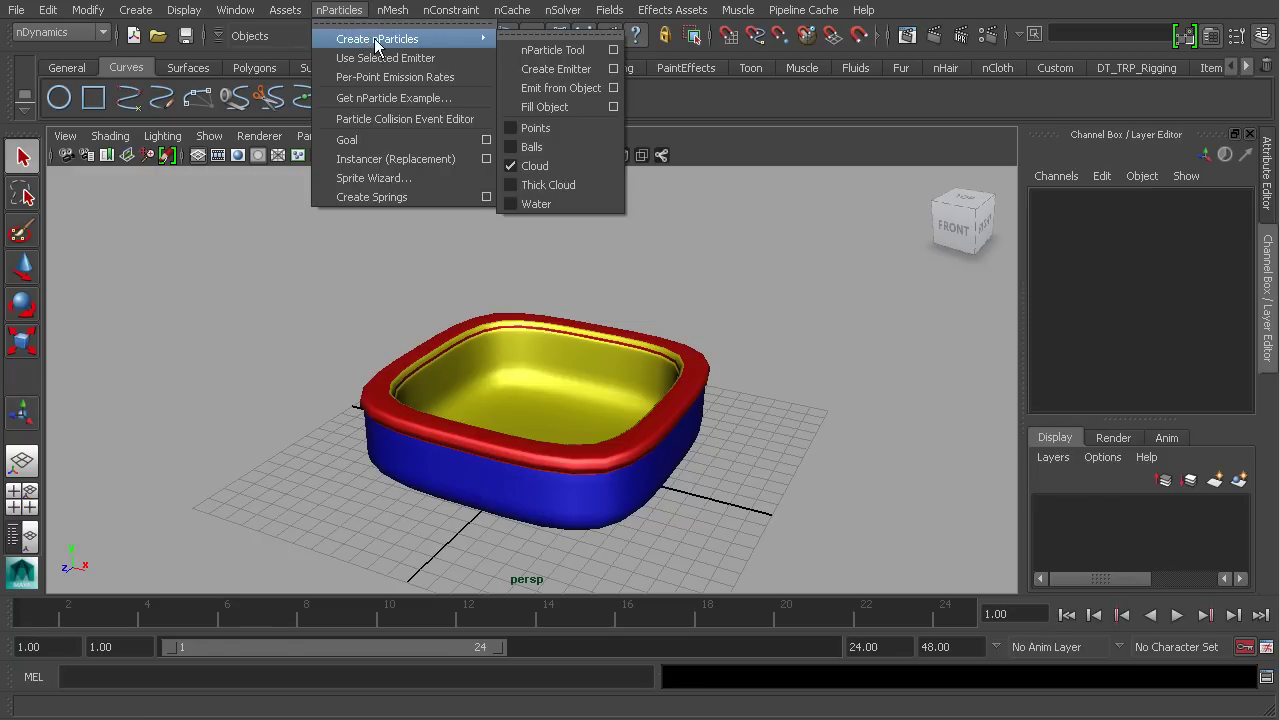
pyautogui.click(568, 36)
pyautogui.moveTo(566, 20); pyautogui.dragTo(238, 176)
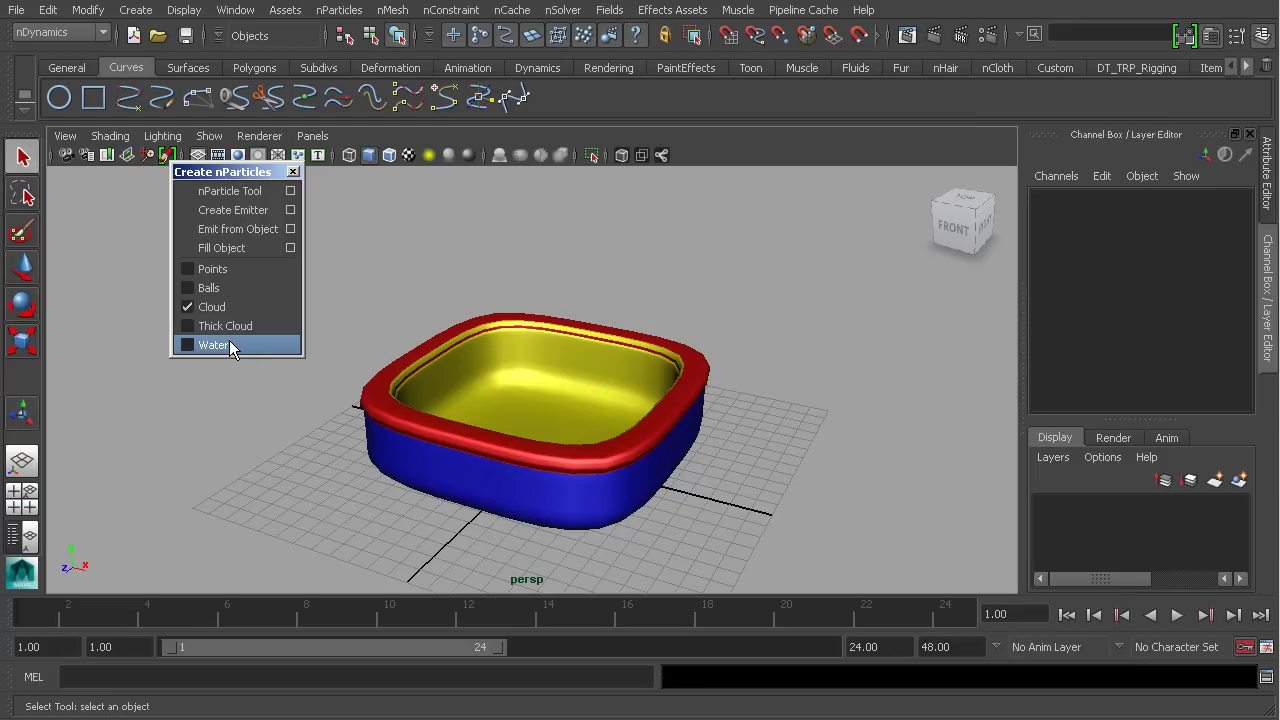
pyautogui.click(252, 287)
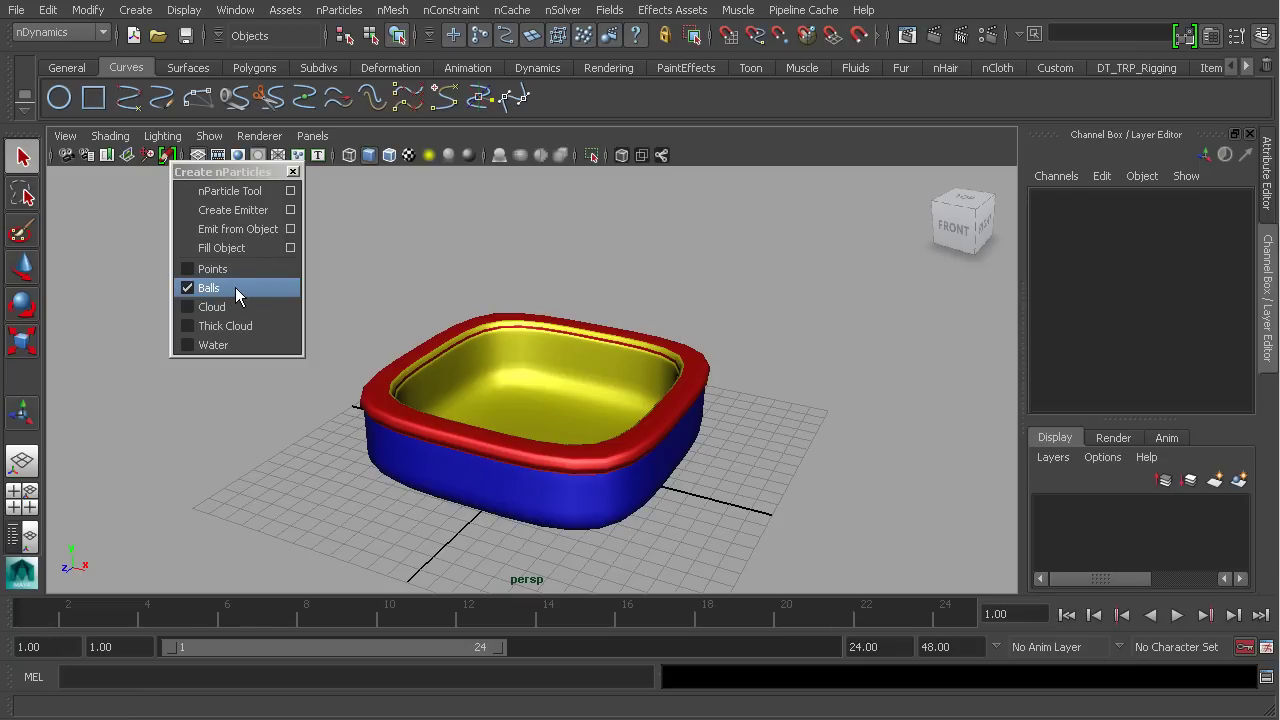
# Reset the emitter options to their defaults and create an Omni emitter with a rate of 100 particles/sec
pyautogui.click(290, 210)
pyautogui.click(457, 229)
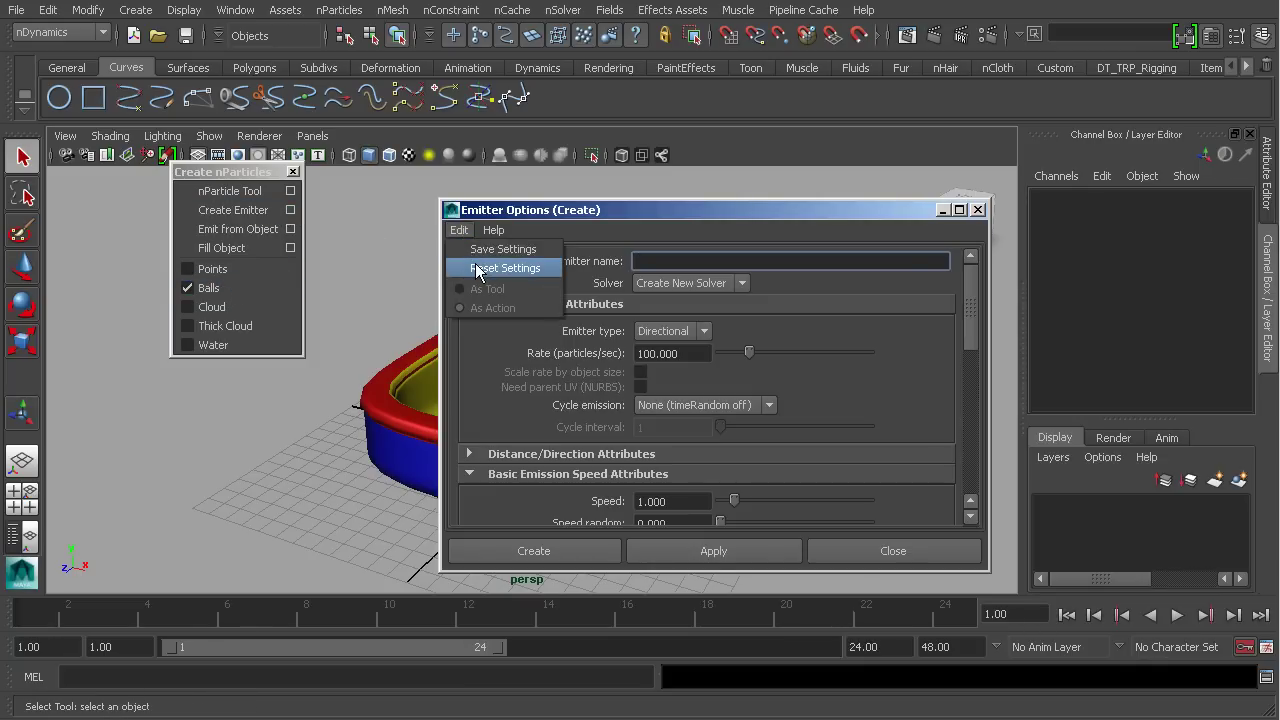
pyautogui.click(474, 263)
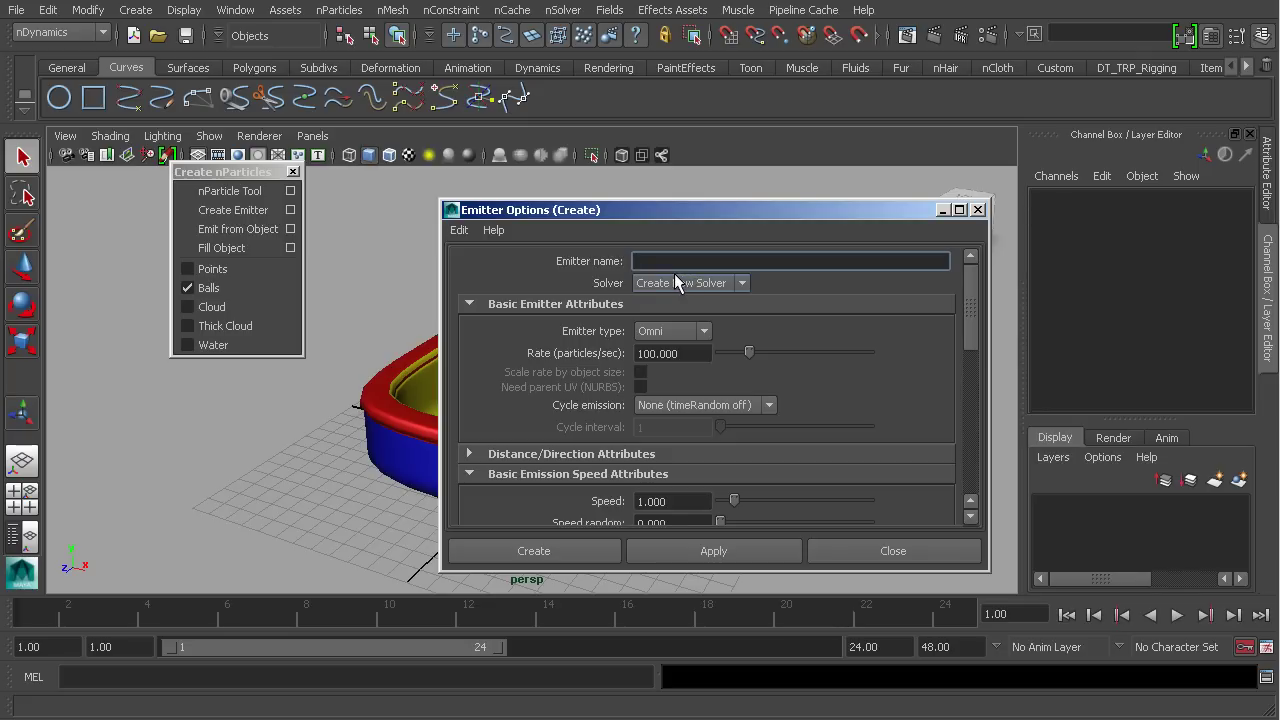
pyautogui.click(546, 549)
# Play the simulation briefly and examine the emitted balls beneath the tray
pyautogui.keyDown('alt'); pyautogui.moveTo(676, 300); pyautogui.dragTo(743, 380); pyautogui.keyUp('alt')
pyautogui.click(1177, 615)
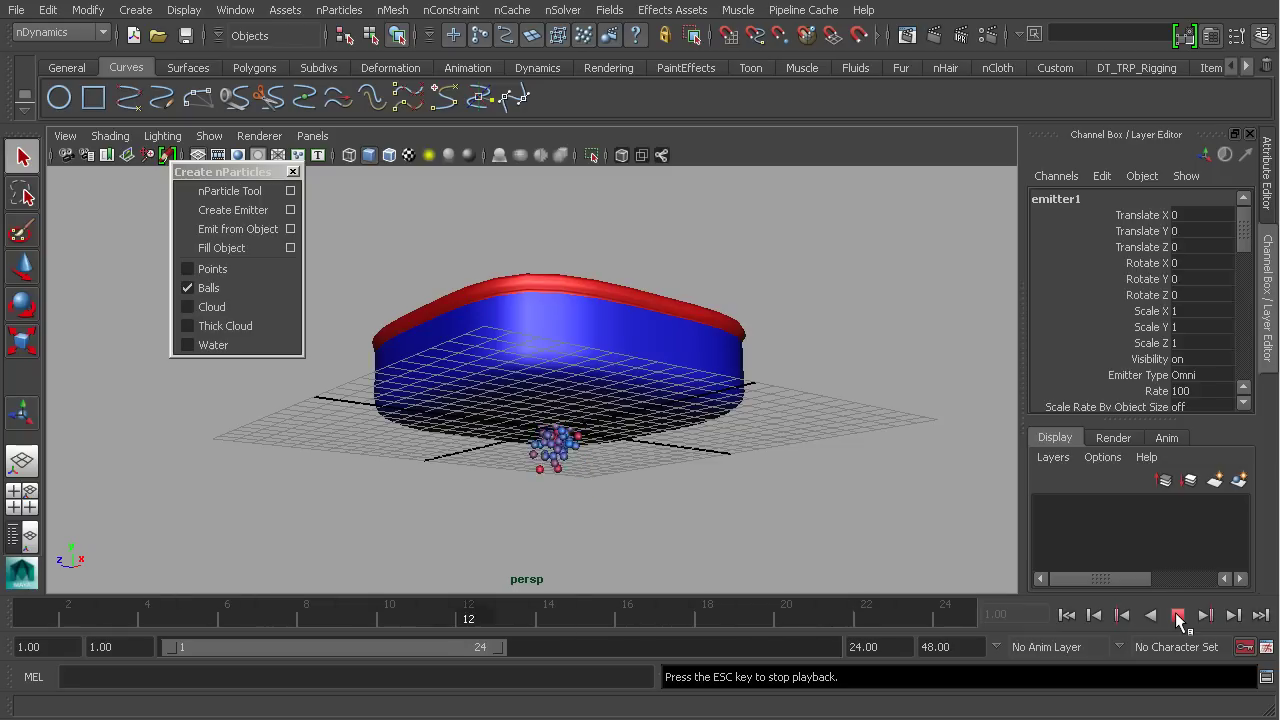
pyautogui.click(1177, 615)
pyautogui.keyDown('alt'); pyautogui.moveTo(674, 509); pyautogui.dragTo(669, 469); pyautogui.keyUp('alt')
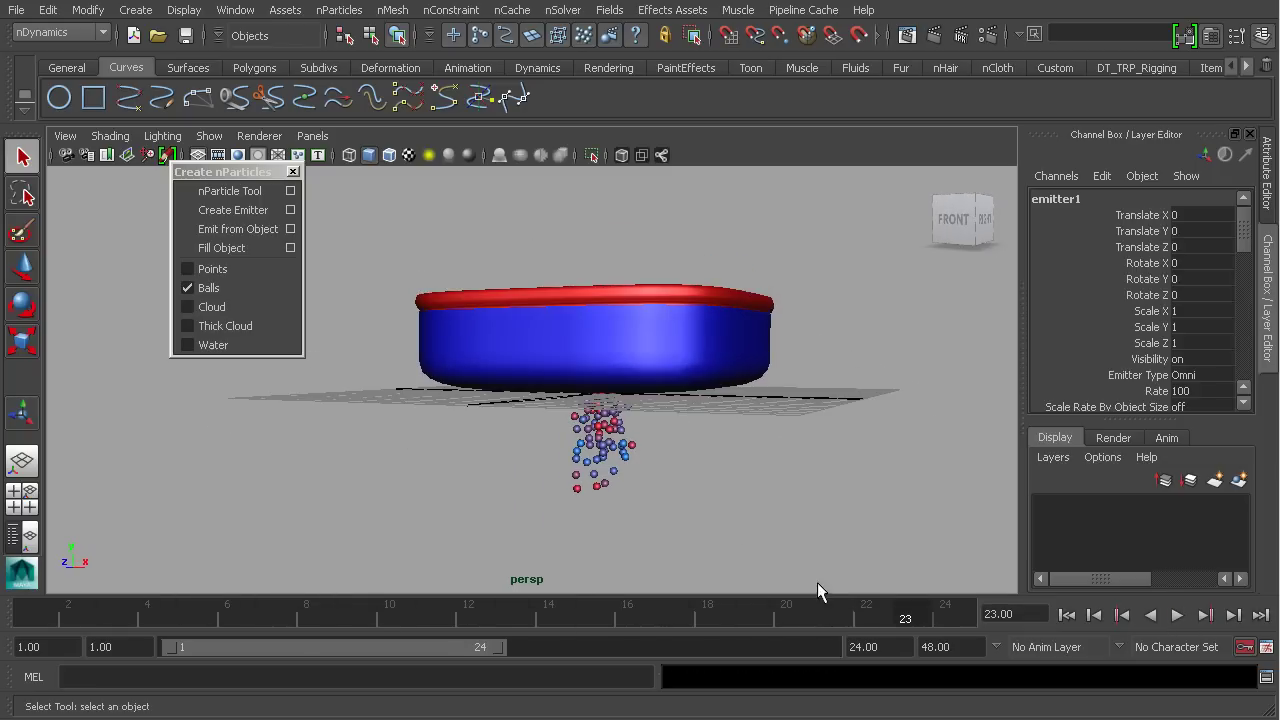
# Set the end time of the playback range to 1000 frames
pyautogui.click(881, 647)
pyautogui.doubleClick(881, 647)
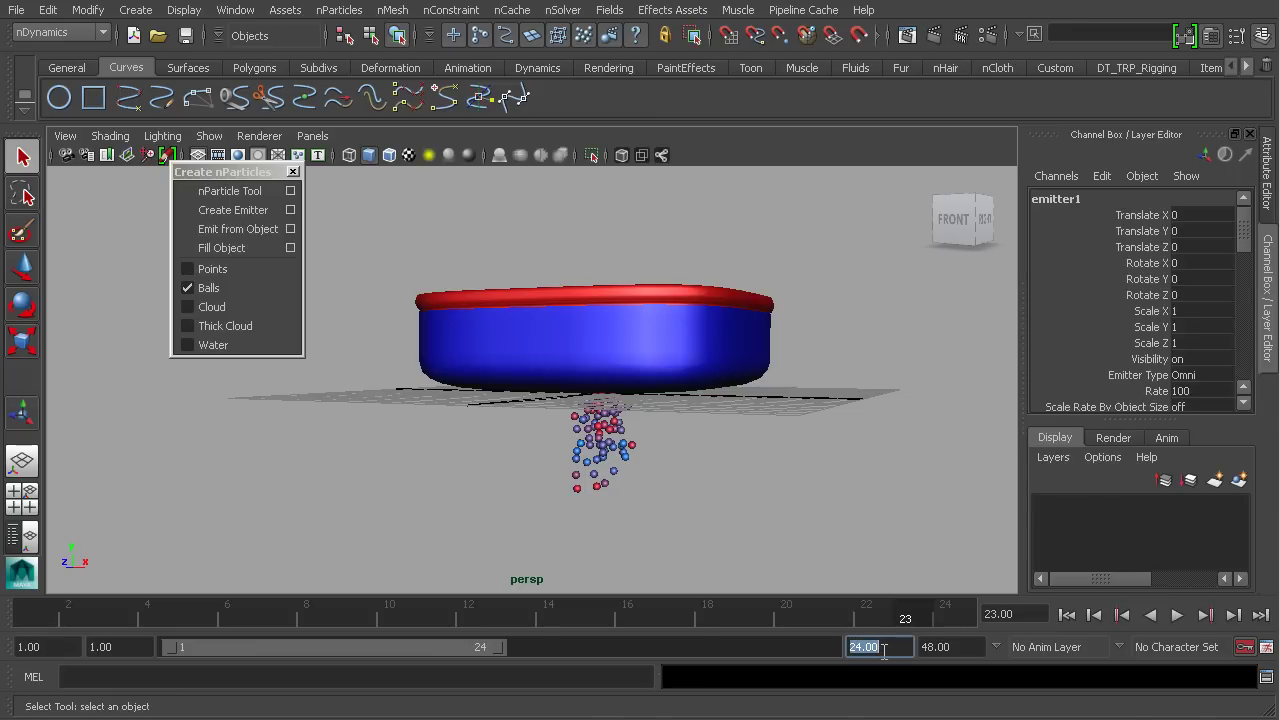
pyautogui.write('1000')
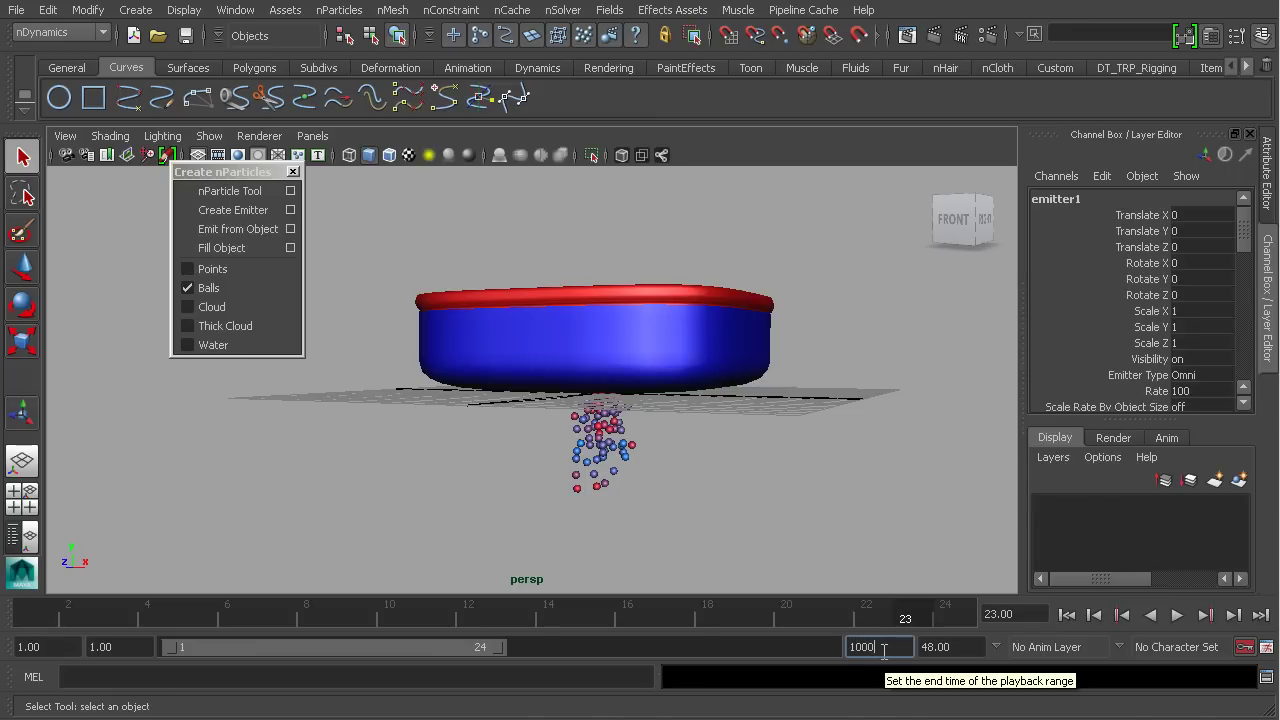
pyautogui.press('Return')
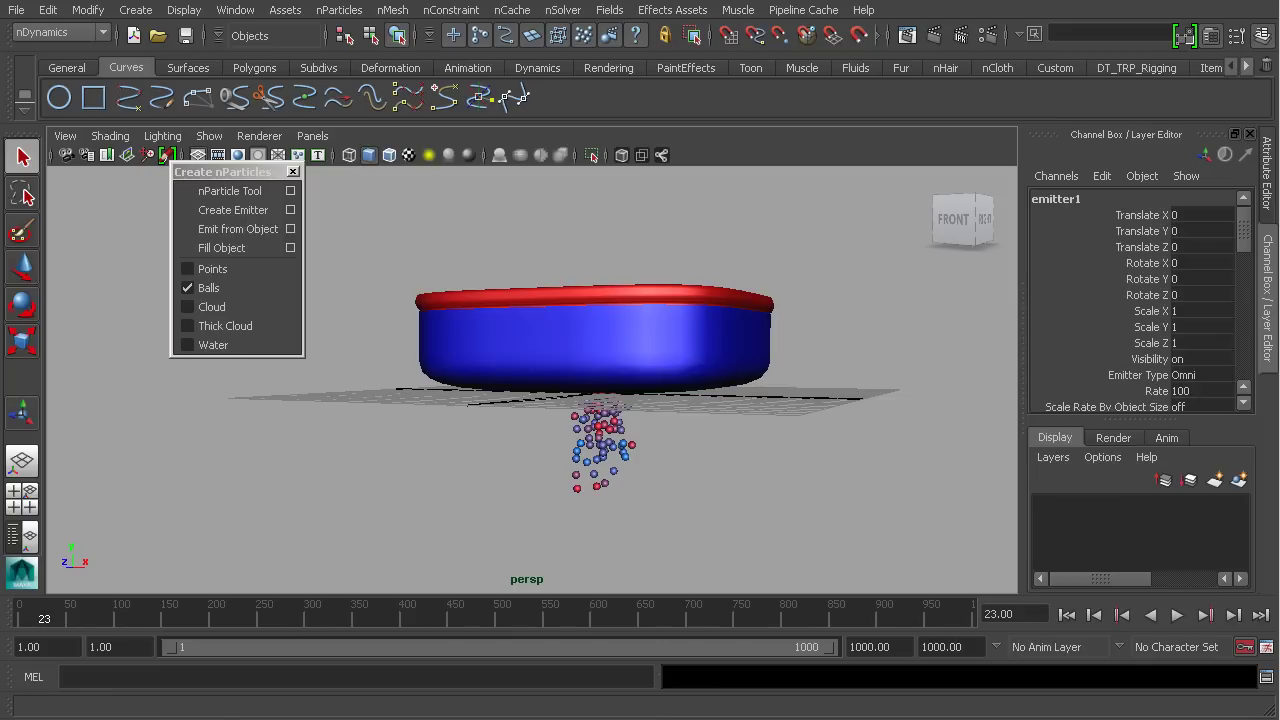
# Rewind to the first frame and play the particle simulation over the longer range, then stop it
pyautogui.click(1069, 616)
pyautogui.click(1177, 616)
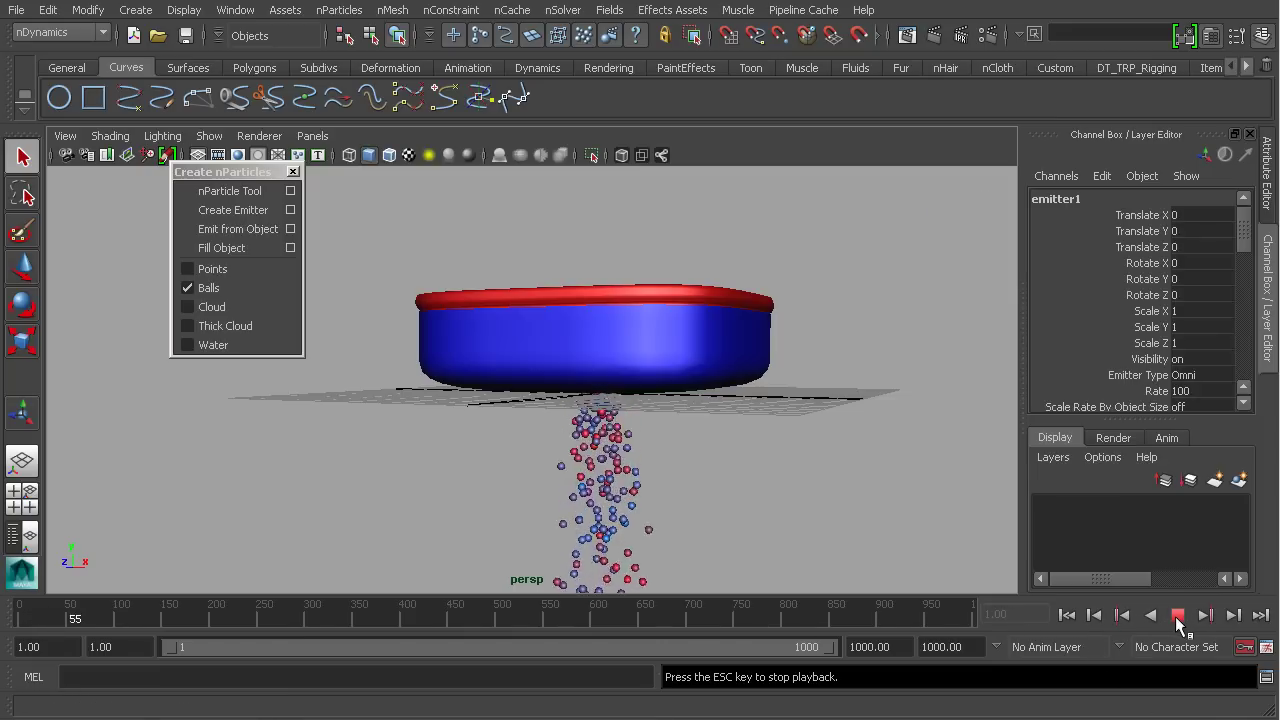
pyautogui.click(1177, 616)
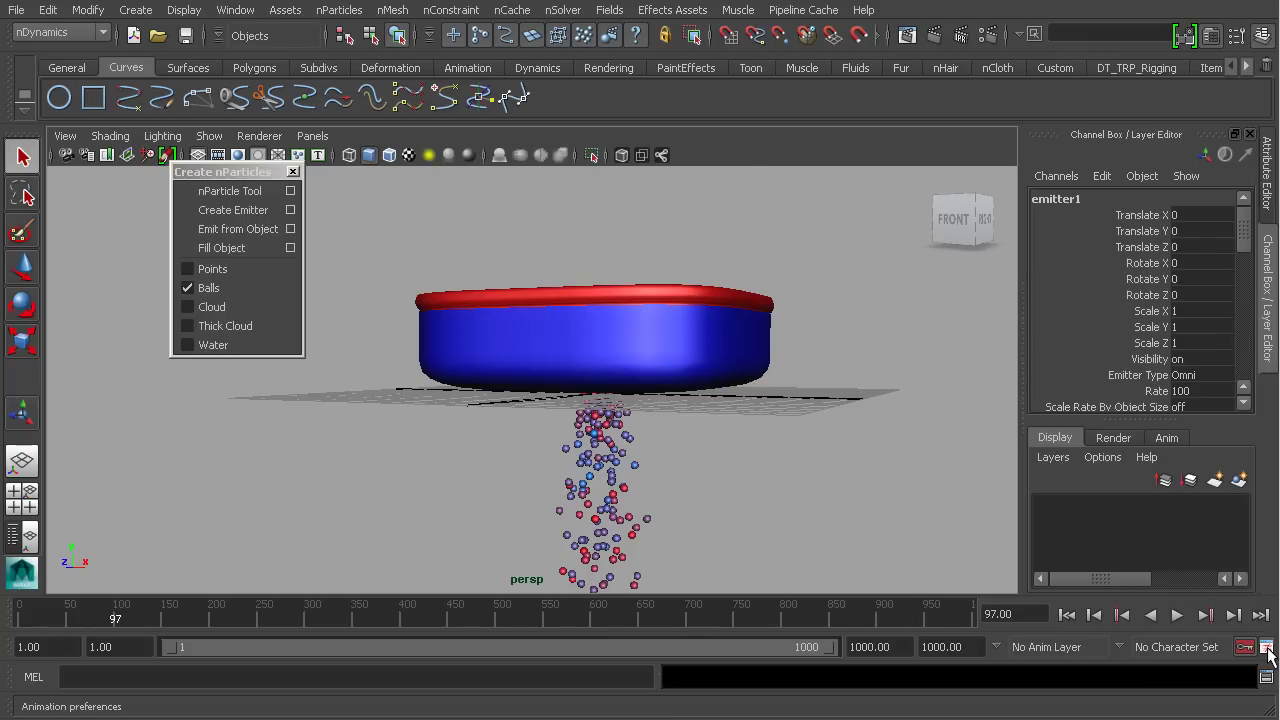
# Set the Time Slider playback speed to Real-time [24 fps] and save the preferences
pyautogui.click(1267, 649)
pyautogui.click(742, 57)
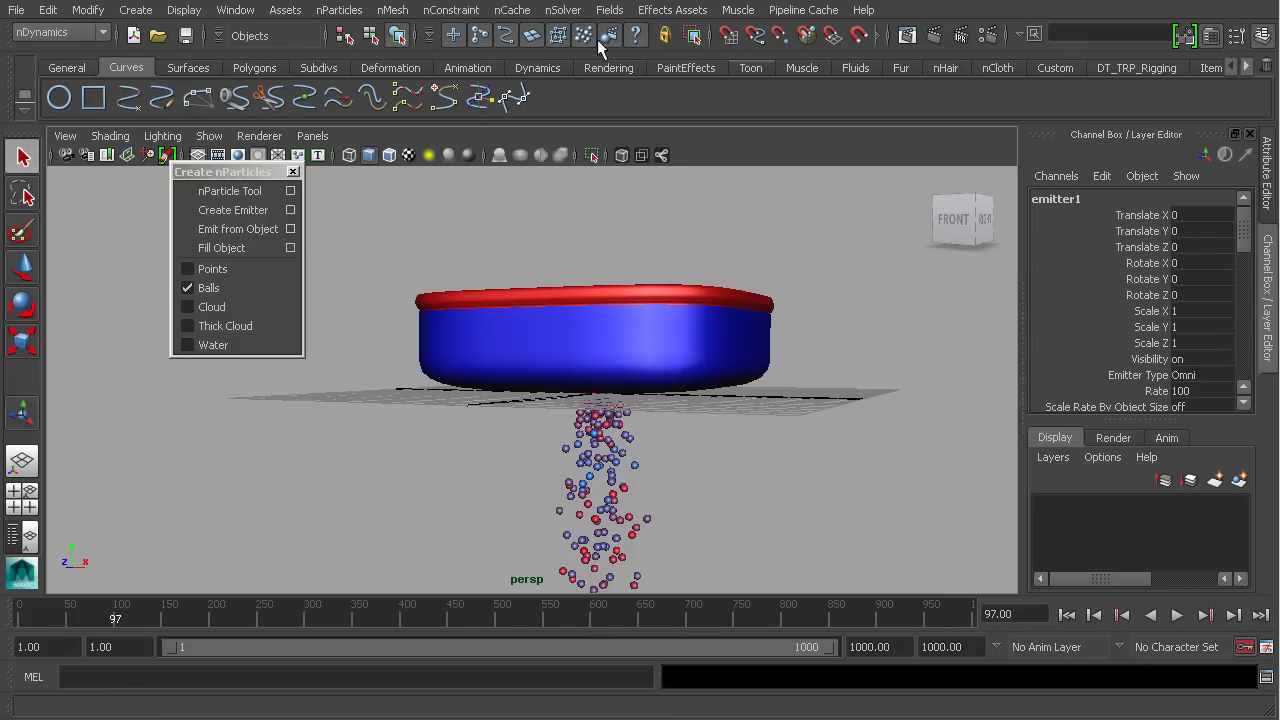
pyautogui.click(235, 10)
pyautogui.moveTo(300, 115)
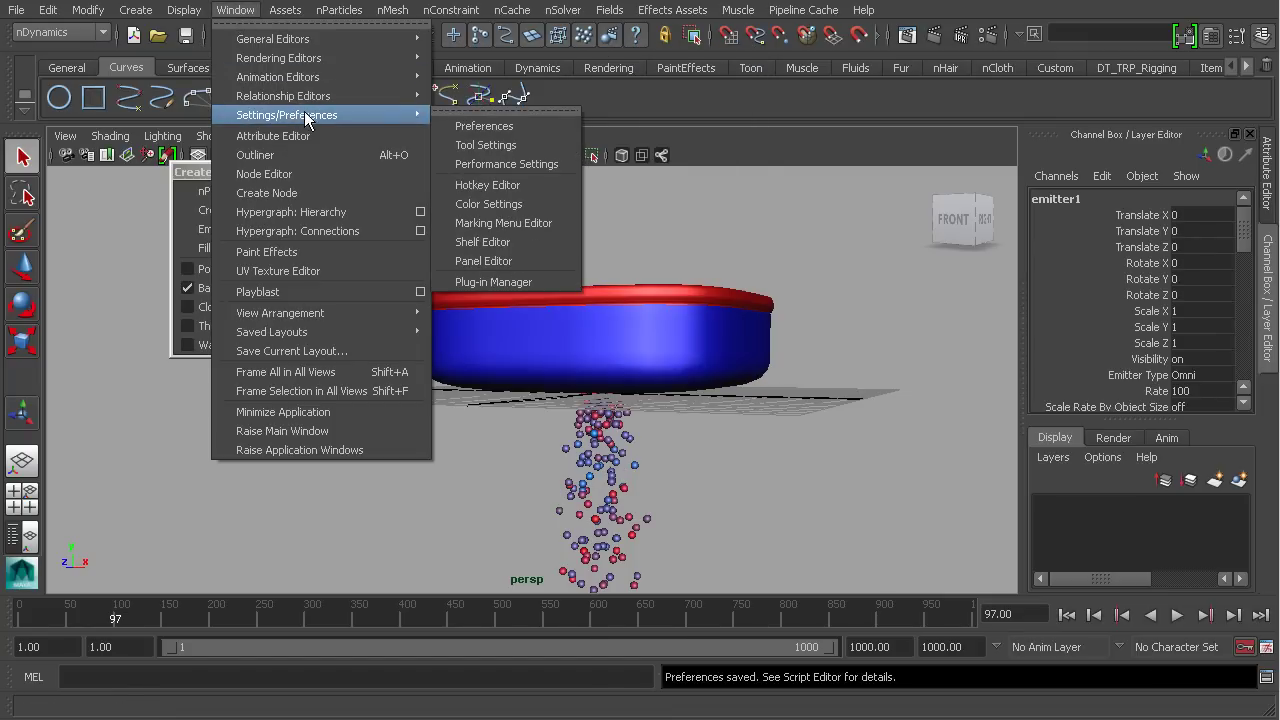
pyautogui.click(518, 128)
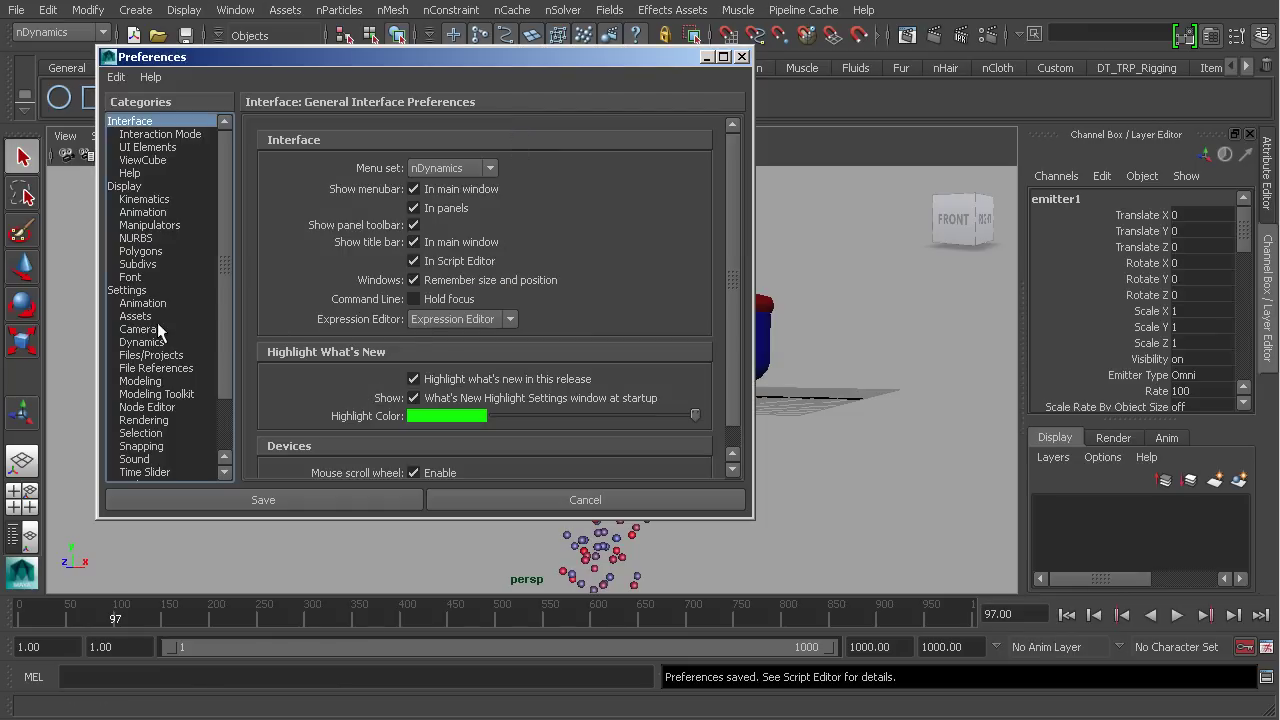
pyautogui.click(152, 303)
pyautogui.scroll(-2, 162, 316)
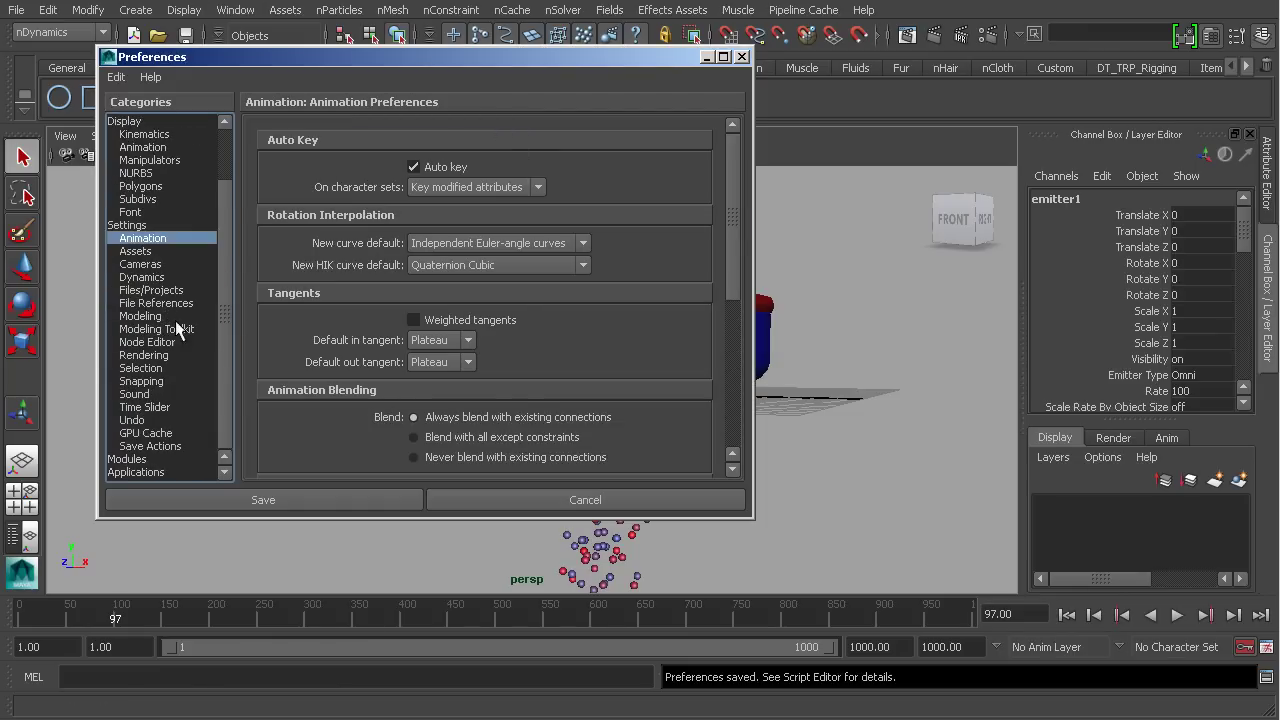
pyautogui.click(145, 407)
pyautogui.scroll(-1, 334, 399)
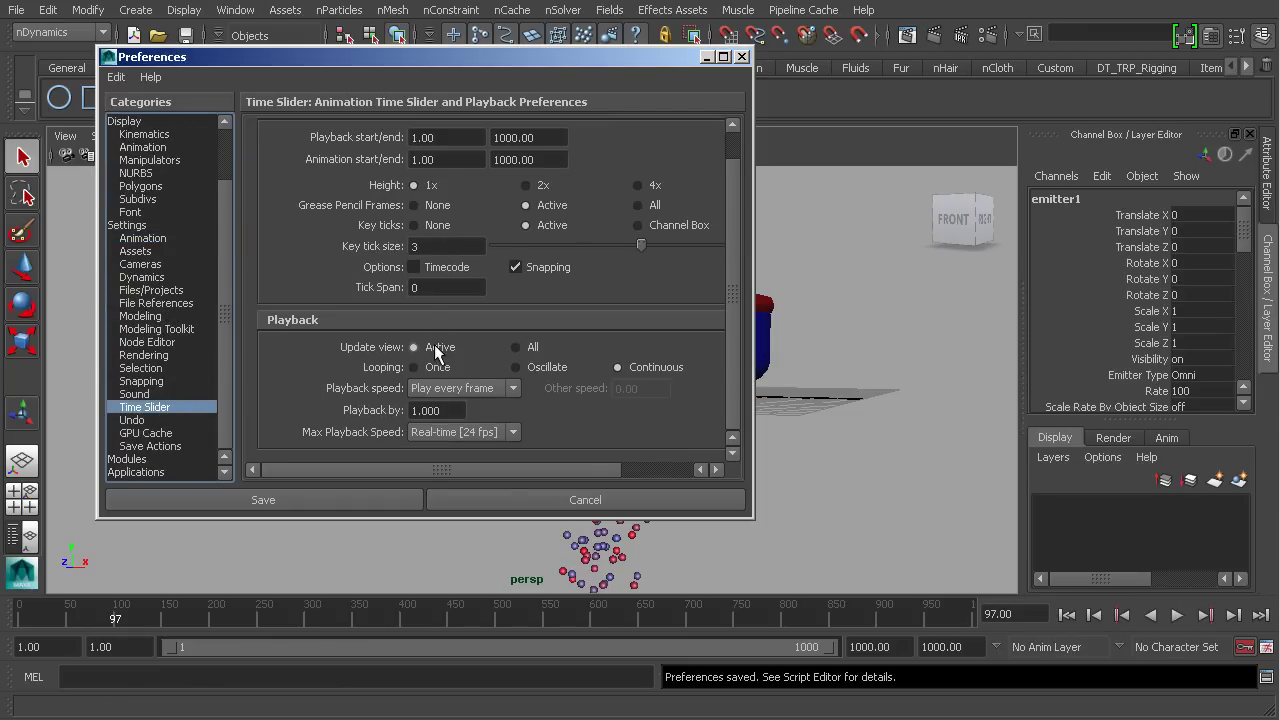
pyautogui.click(470, 390)
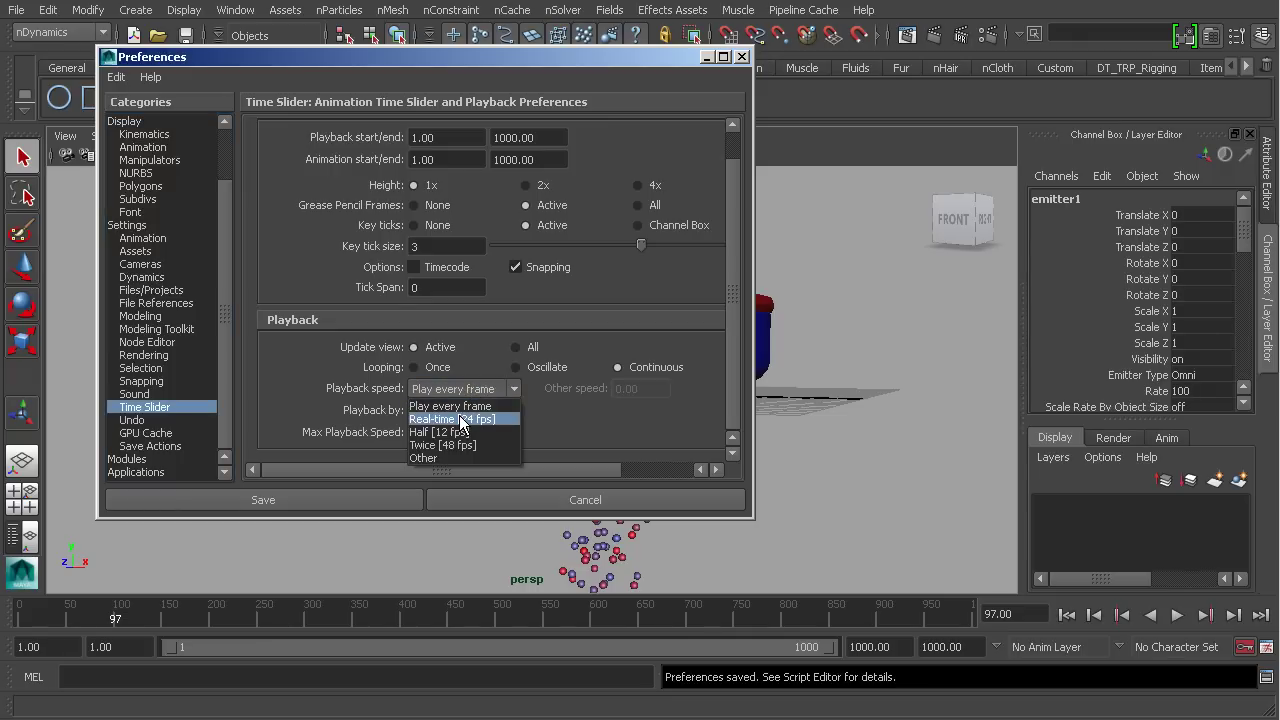
pyautogui.click(458, 419)
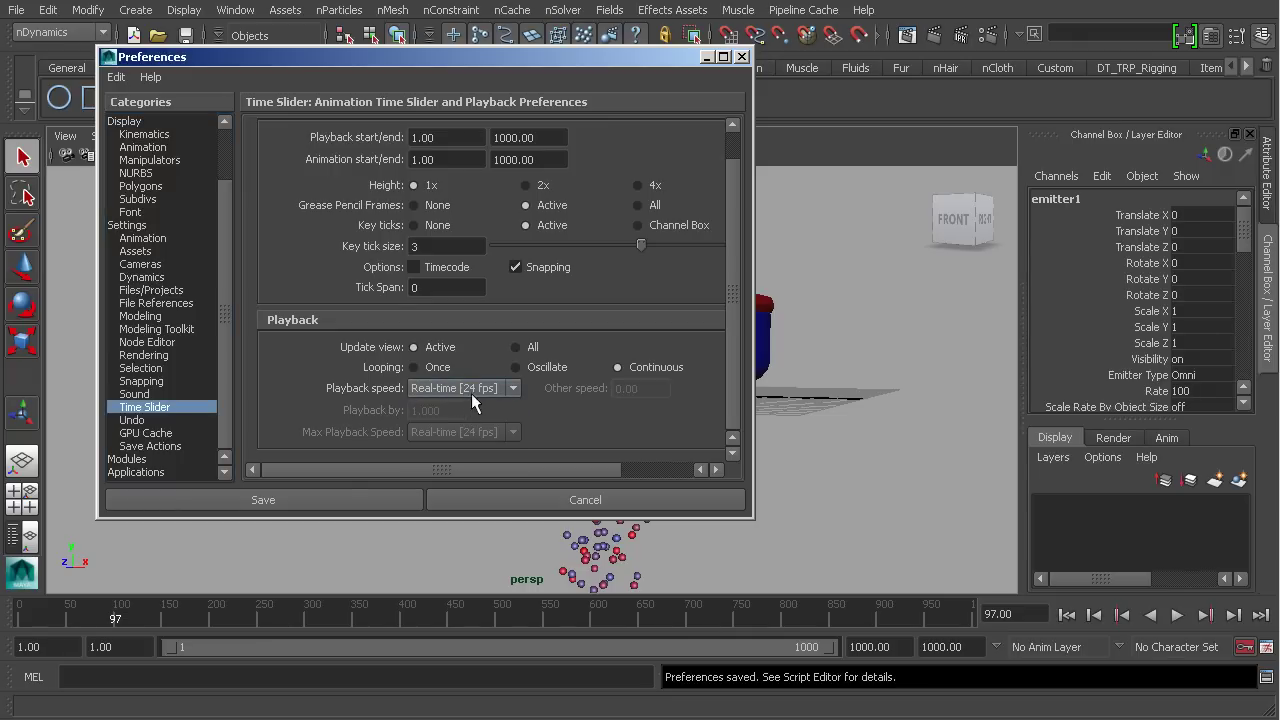
pyautogui.click(292, 502)
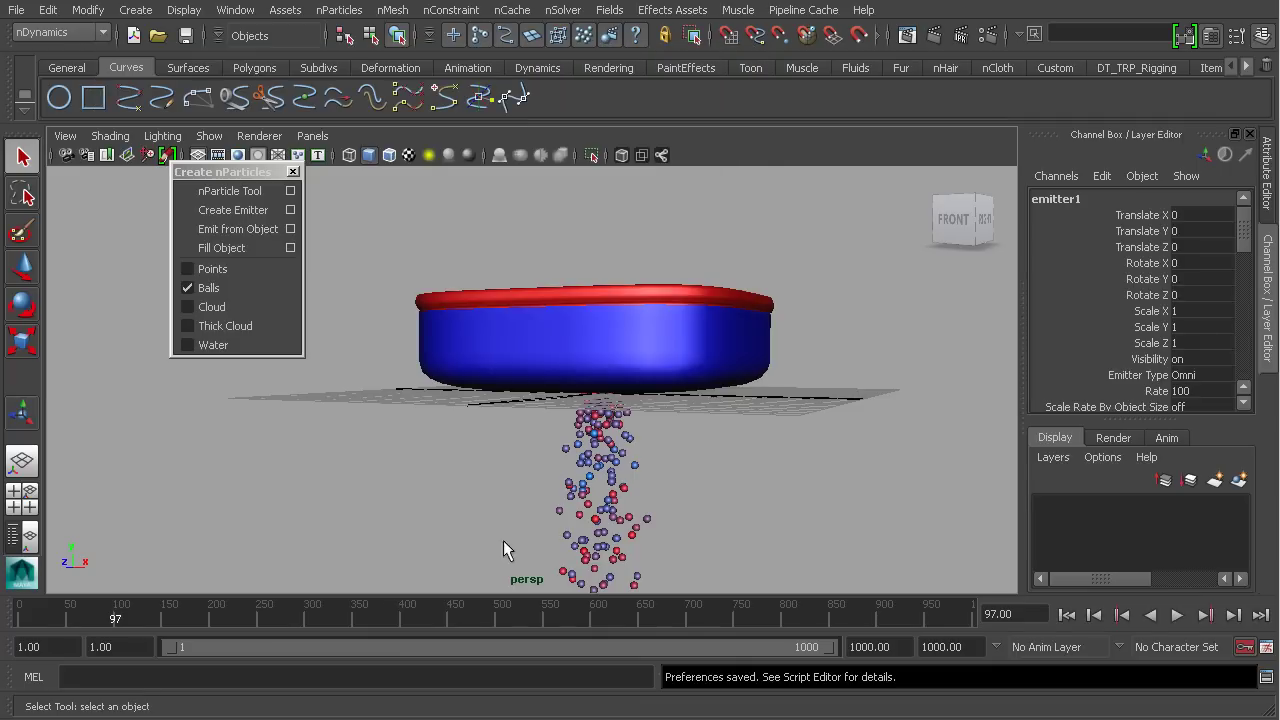
# Replay the particle simulation from the first frame to check it at the real-time playback speed
pyautogui.click(1067, 616)
pyautogui.click(1177, 616)
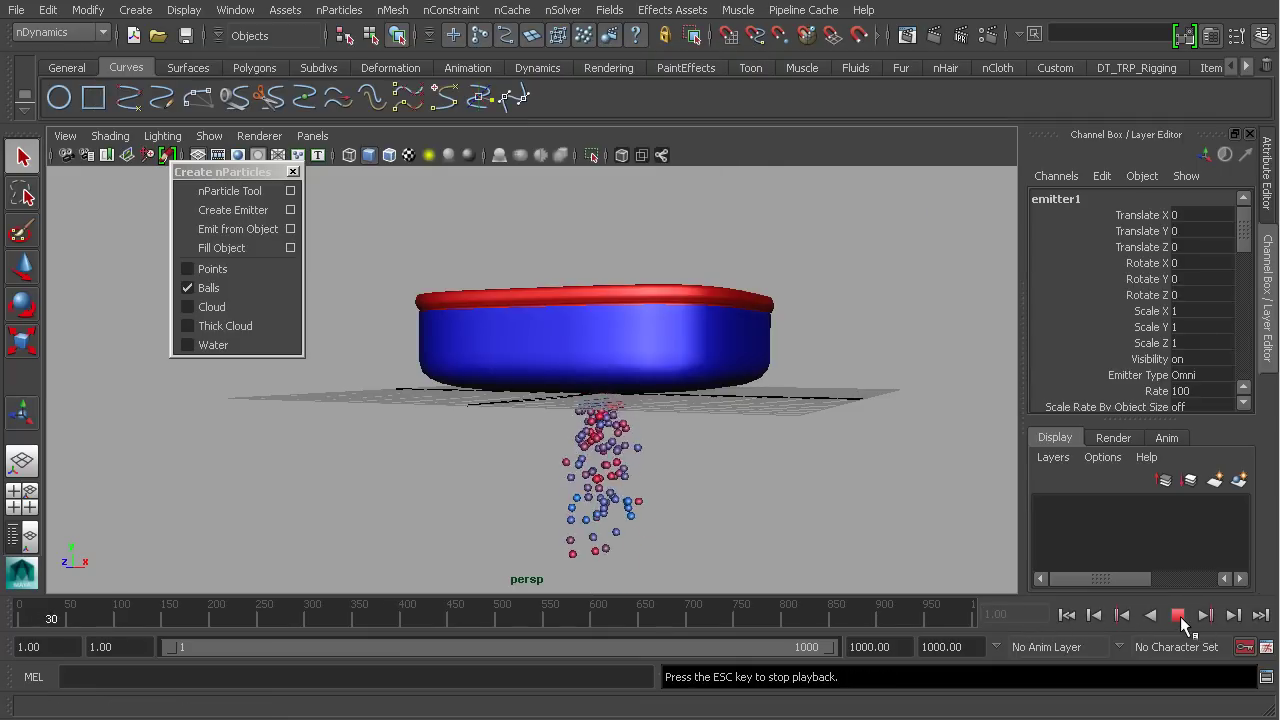
pyautogui.click(1178, 616)
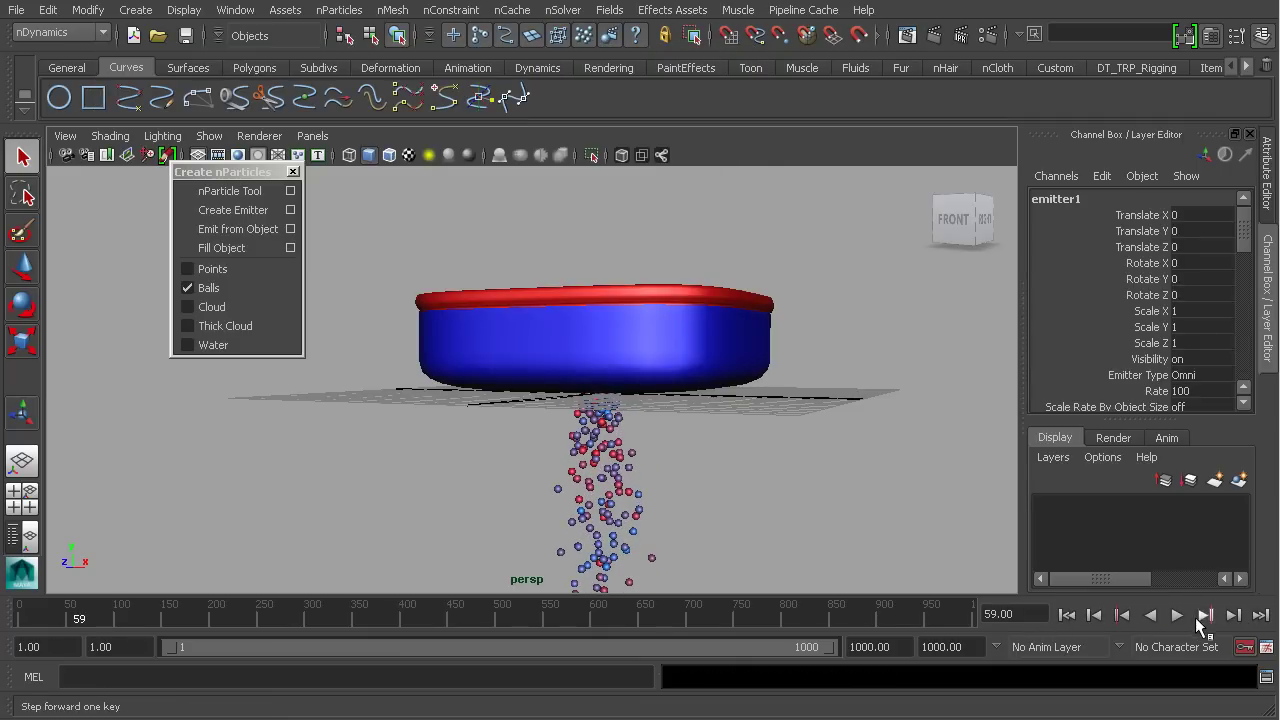
# Set the Time Slider playback speed to Play every frame, with the max playback speed at Real-time [24 fps]
pyautogui.click(1266, 648)
pyautogui.click(474, 420)
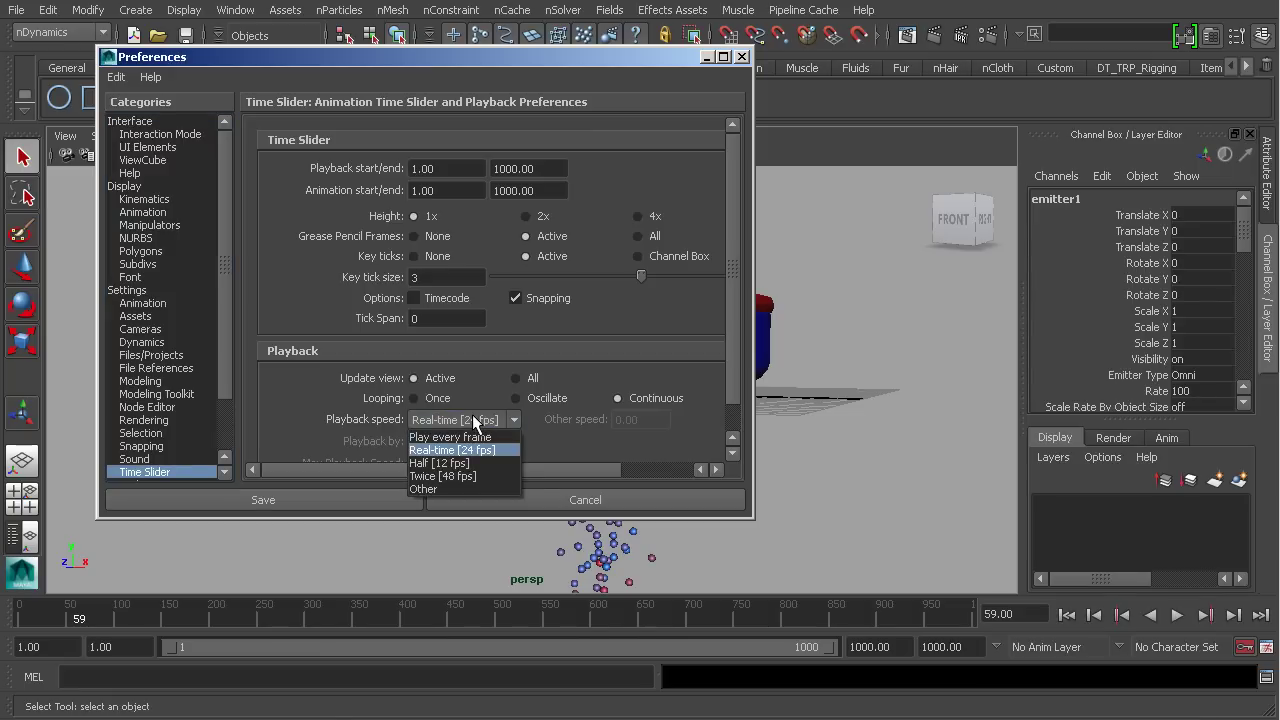
pyautogui.click(465, 436)
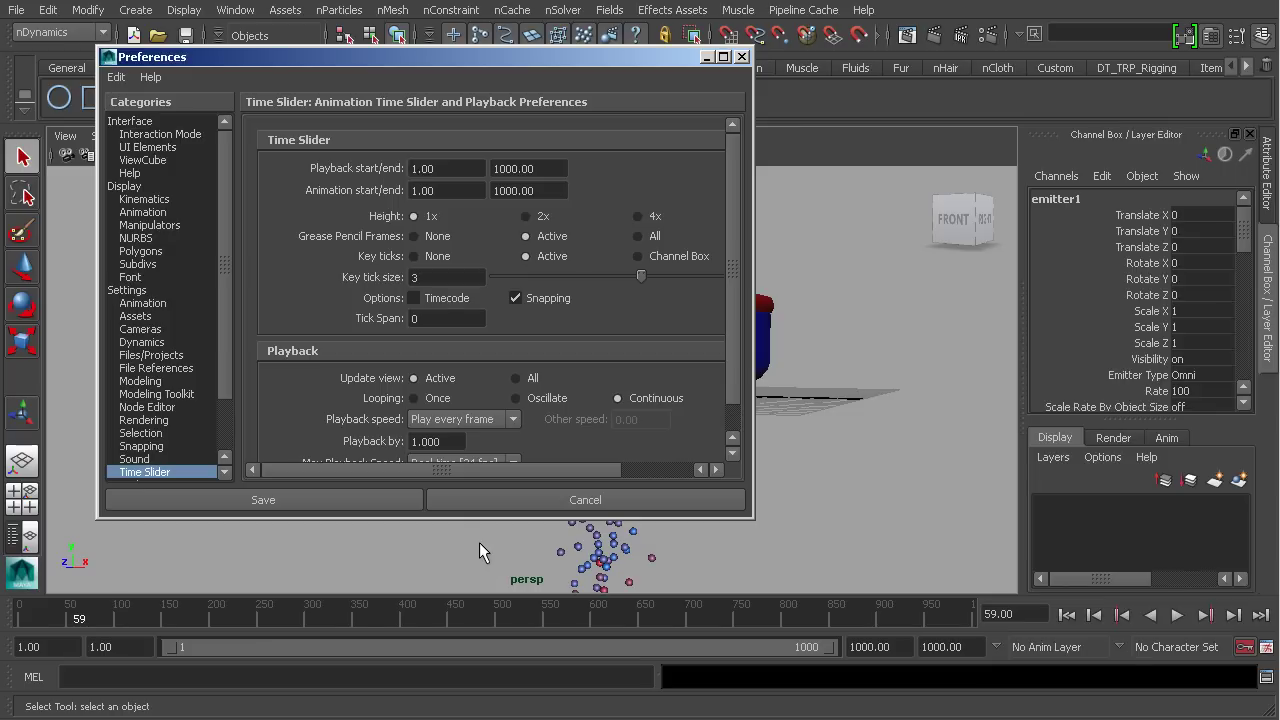
pyautogui.moveTo(734, 375); pyautogui.dragTo(736, 406)
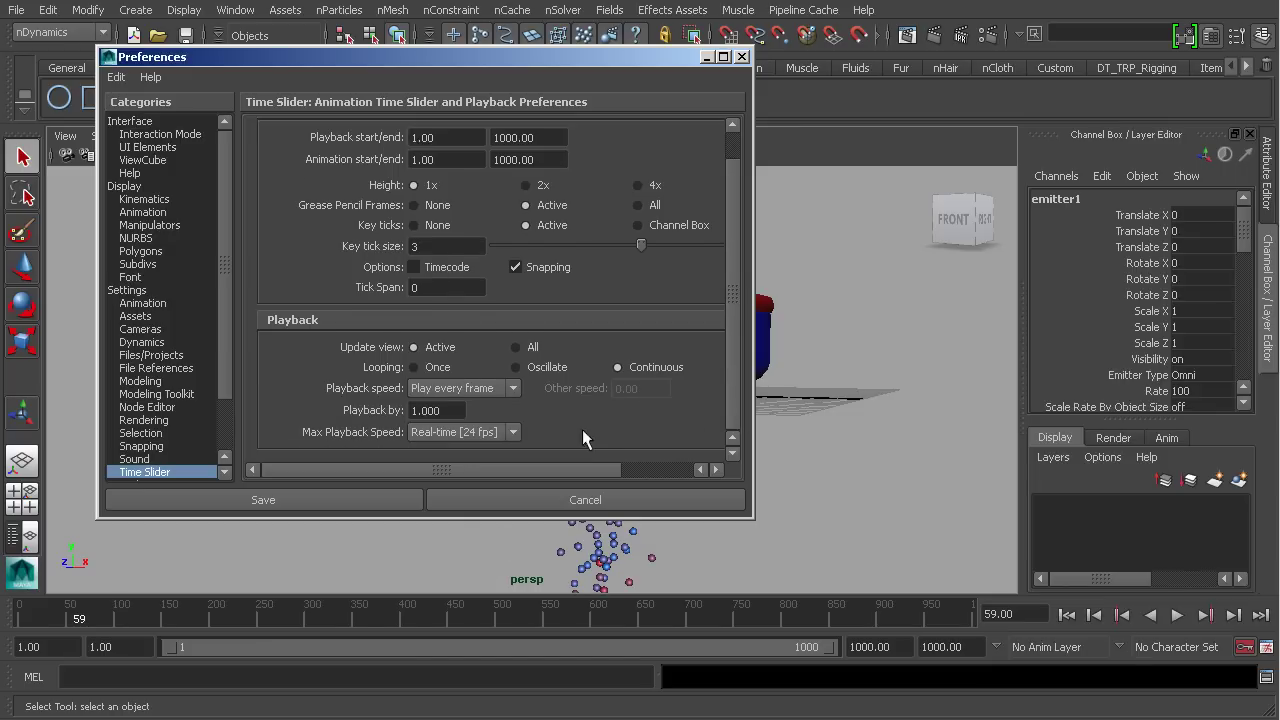
pyautogui.click(453, 436)
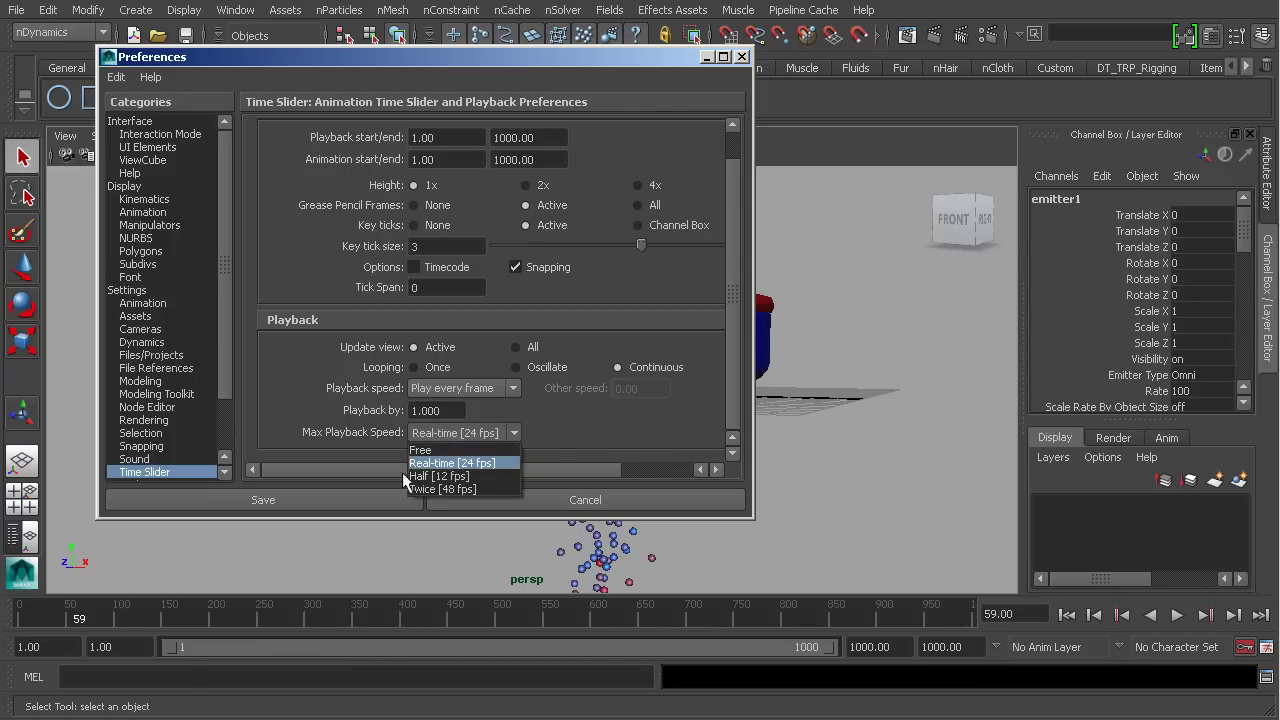
pyautogui.click(456, 464)
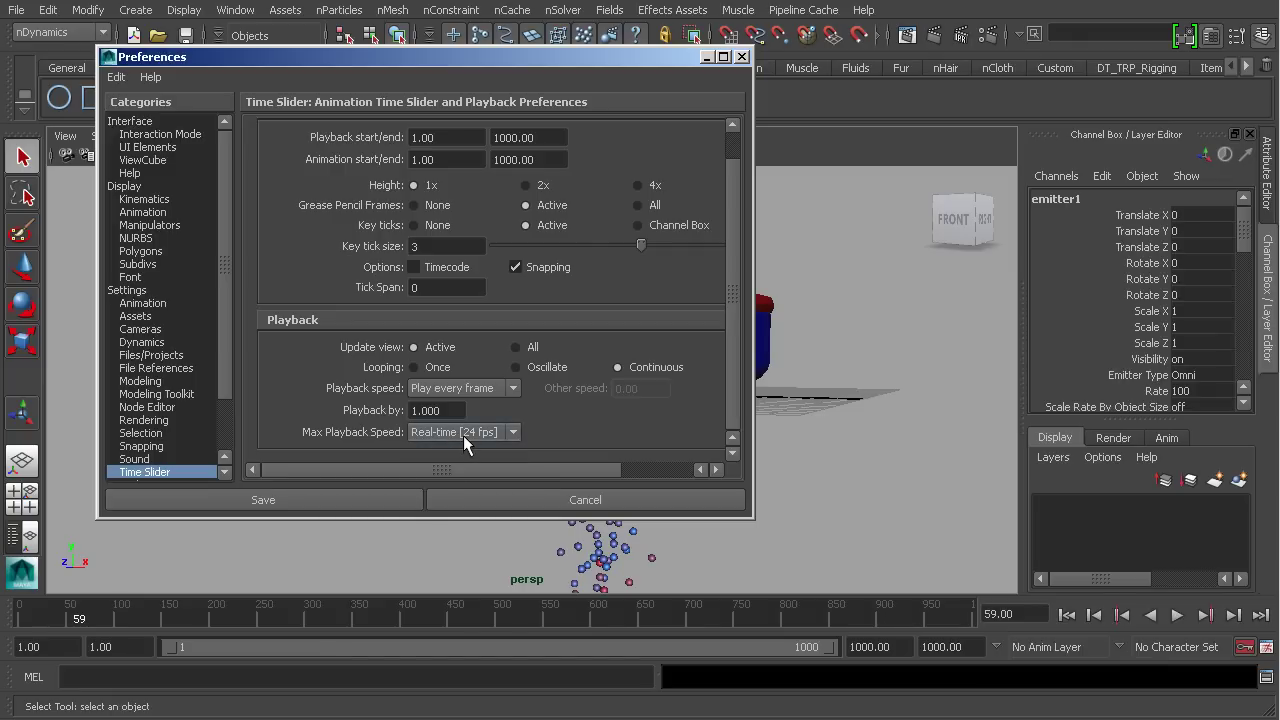
# Check the scene's working time unit in the general Settings preferences, then save the preferences
pyautogui.click(150, 304)
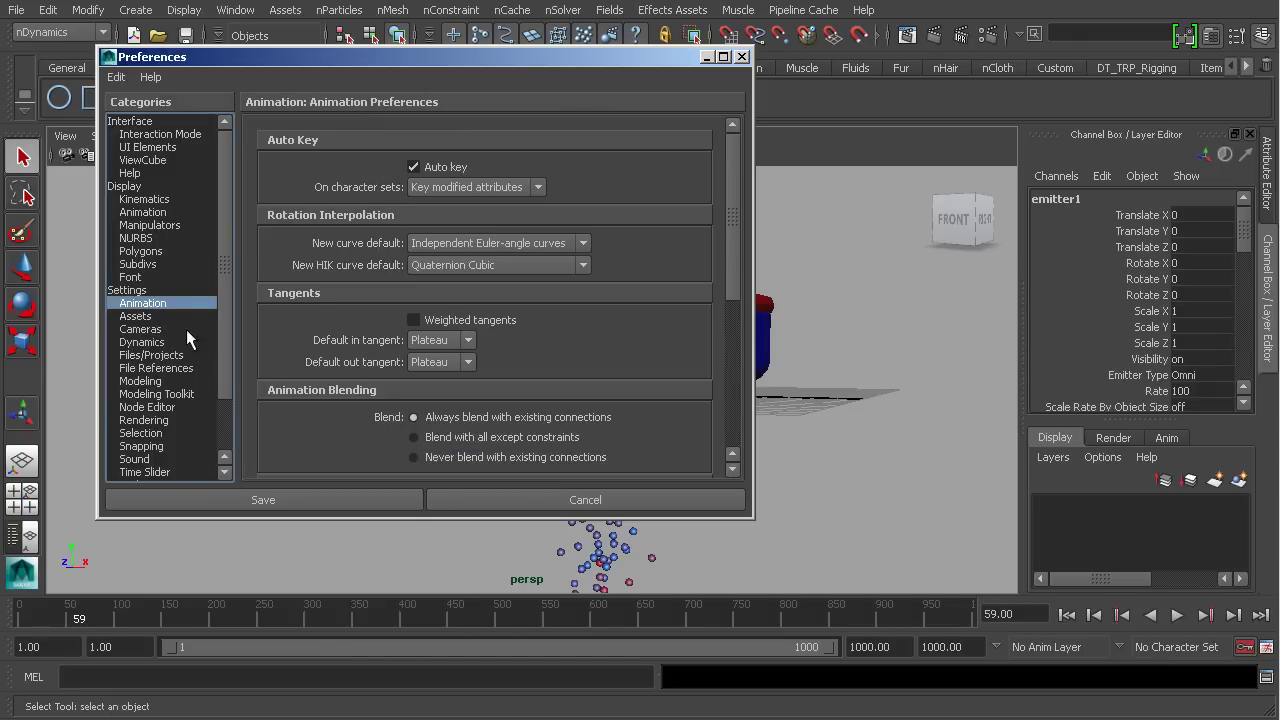
pyautogui.click(132, 291)
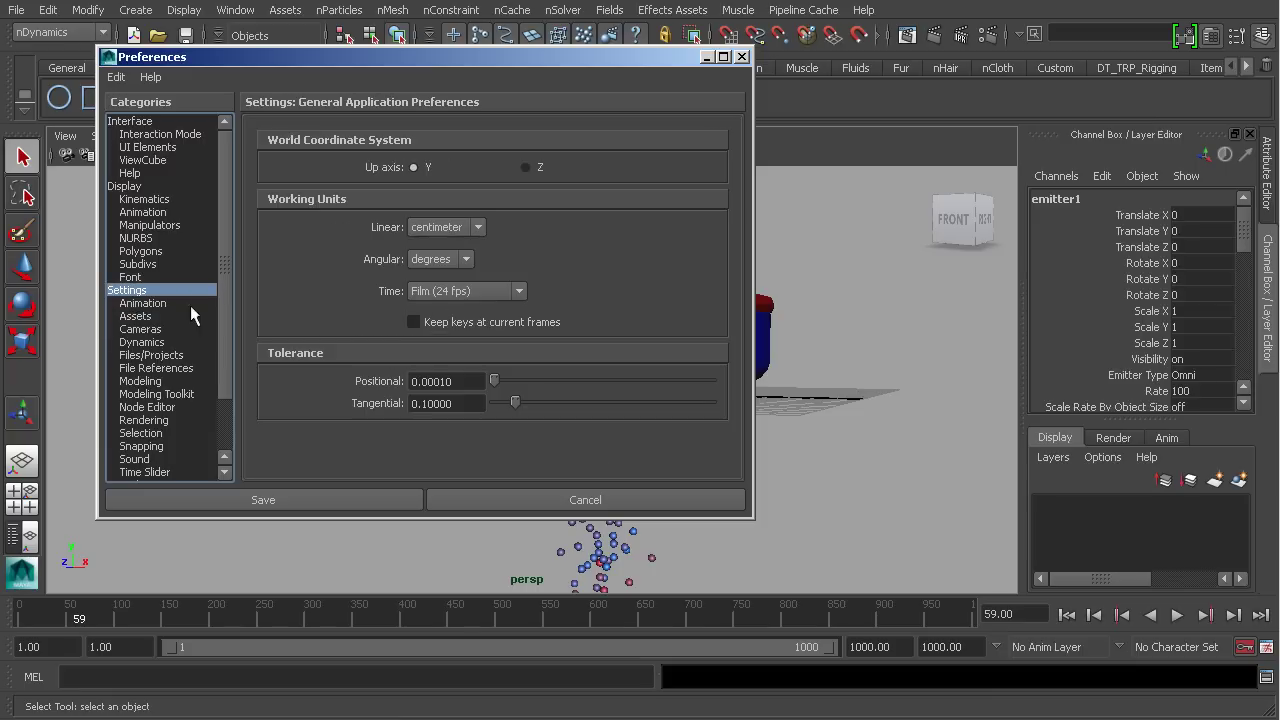
pyautogui.click(468, 291)
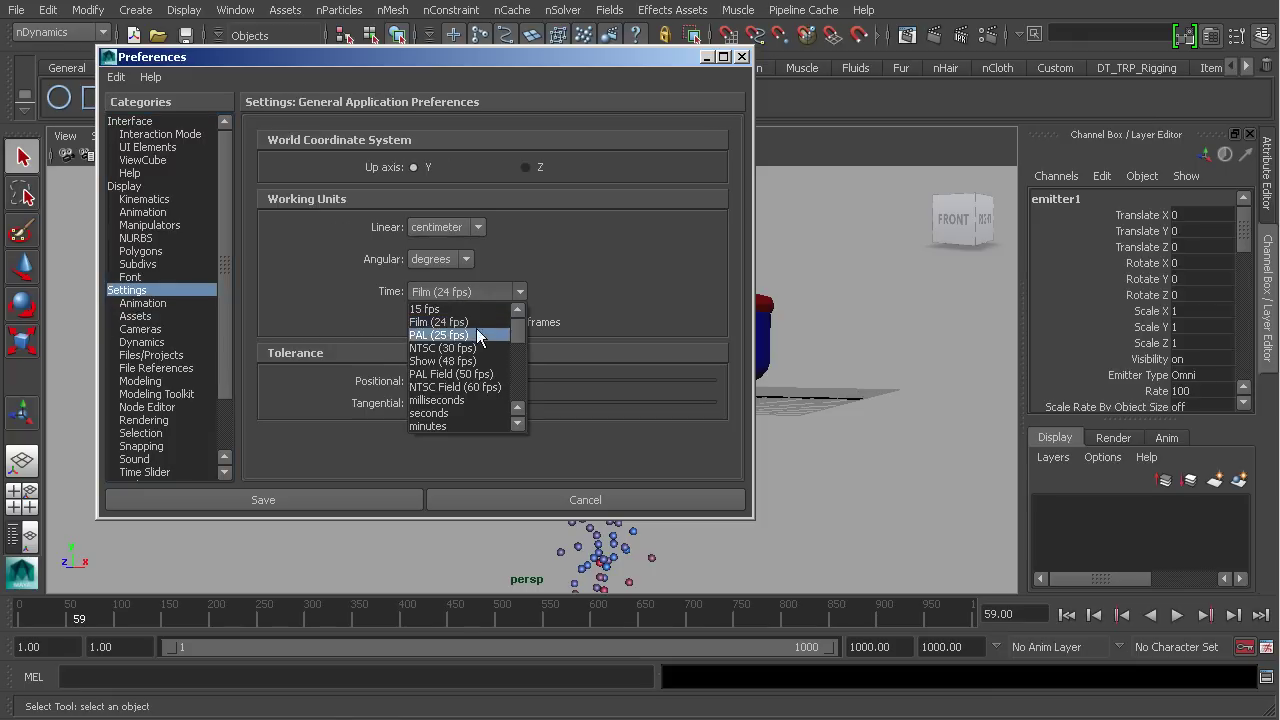
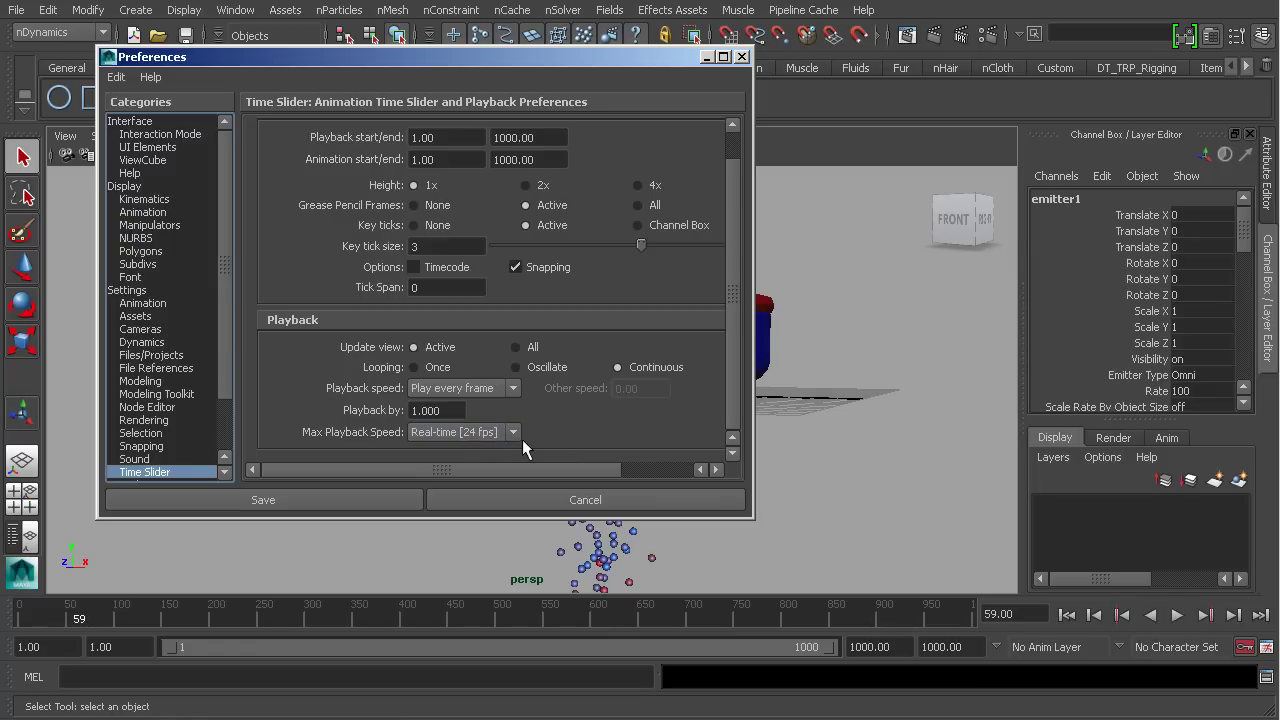
pyautogui.click(272, 501)
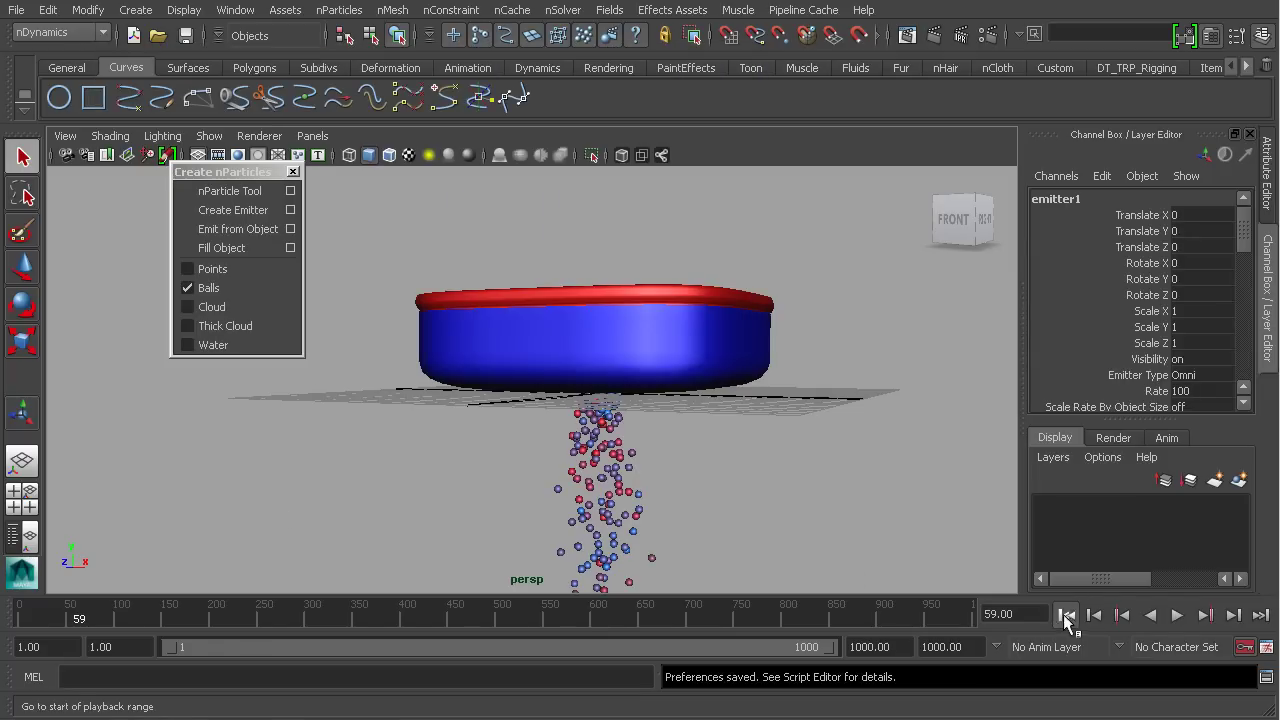
# Rewind to the first frame, play the particle simulation with the saved playback settings, and stop it
pyautogui.click(1066, 615)
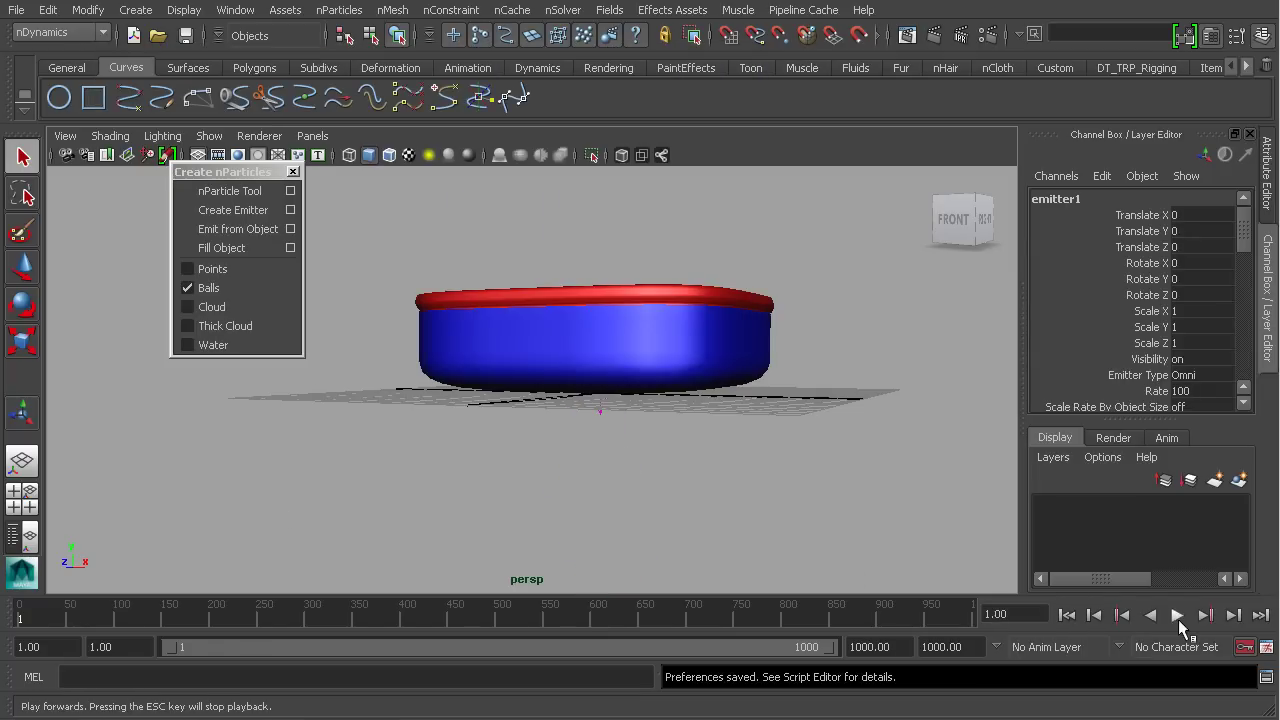
pyautogui.click(1177, 615)
pyautogui.click(1177, 615)
pyautogui.keyDown('alt'); pyautogui.moveTo(595, 430); pyautogui.dragTo(567, 449); pyautogui.keyUp('alt')
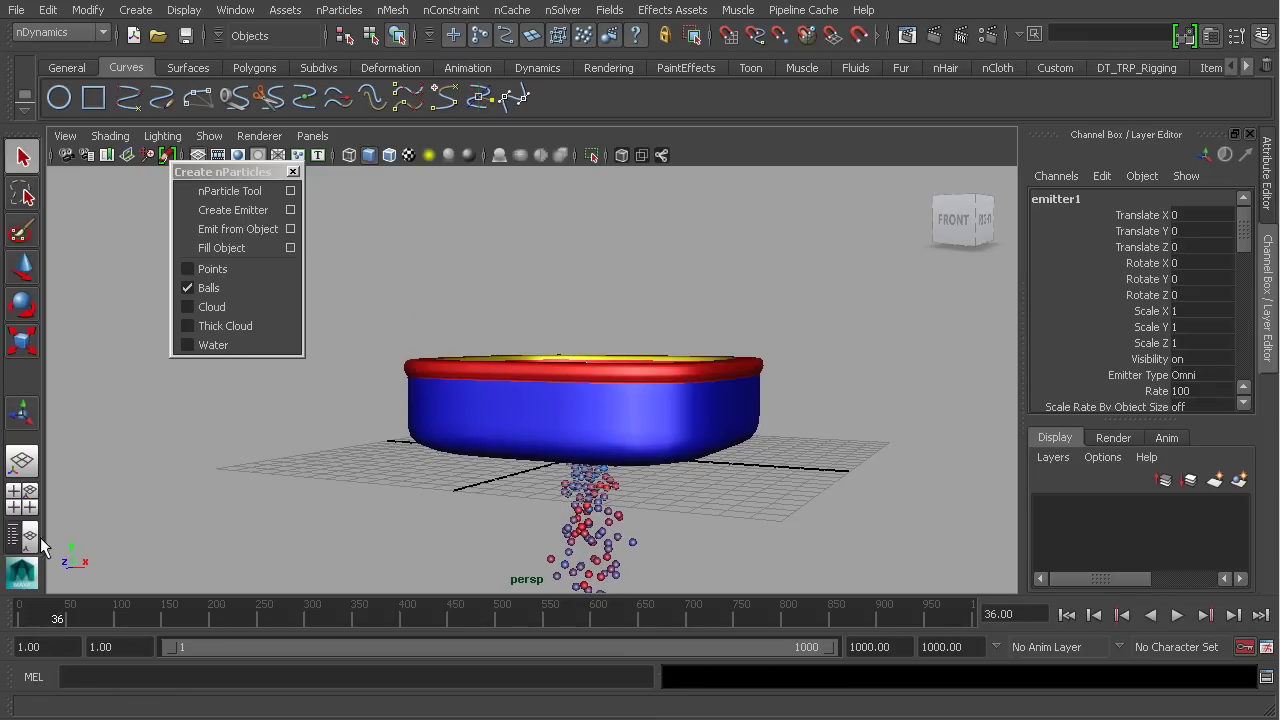
# Show the Outliner beside the perspective view and move the floating Create nParticles palette clear of it
pyautogui.click(35, 538)
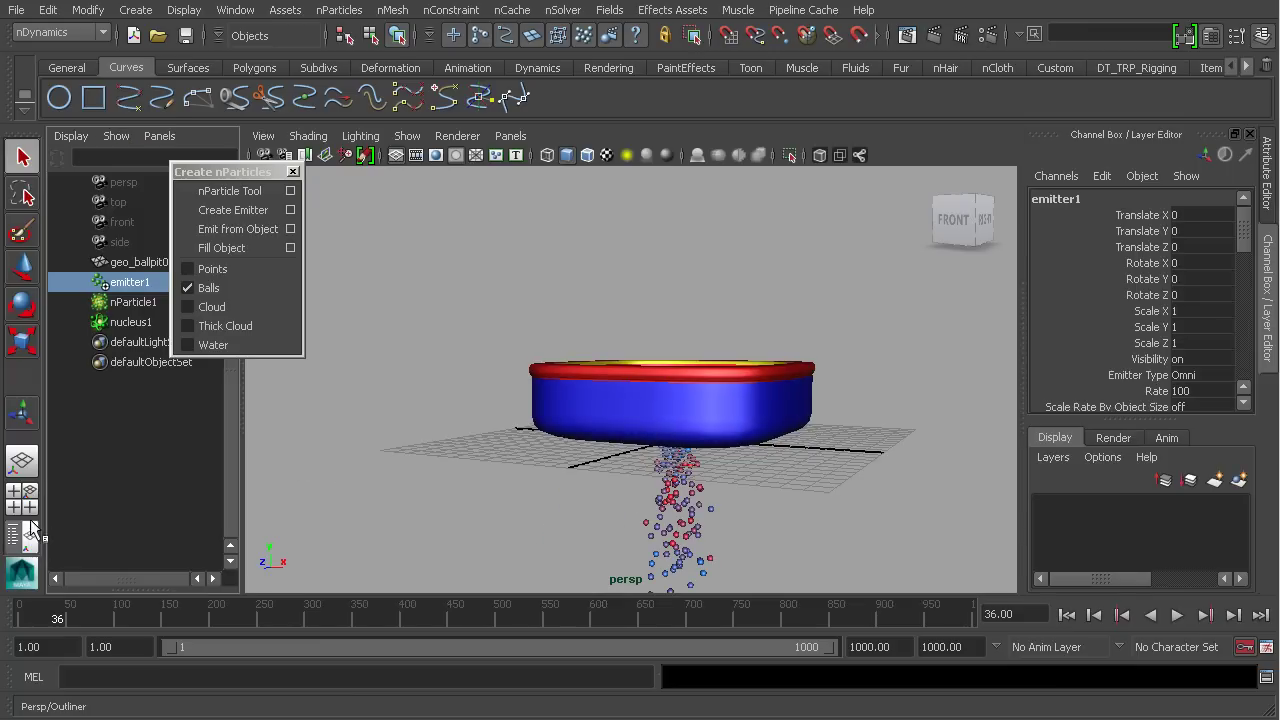
pyautogui.moveTo(235, 172); pyautogui.dragTo(351, 189)
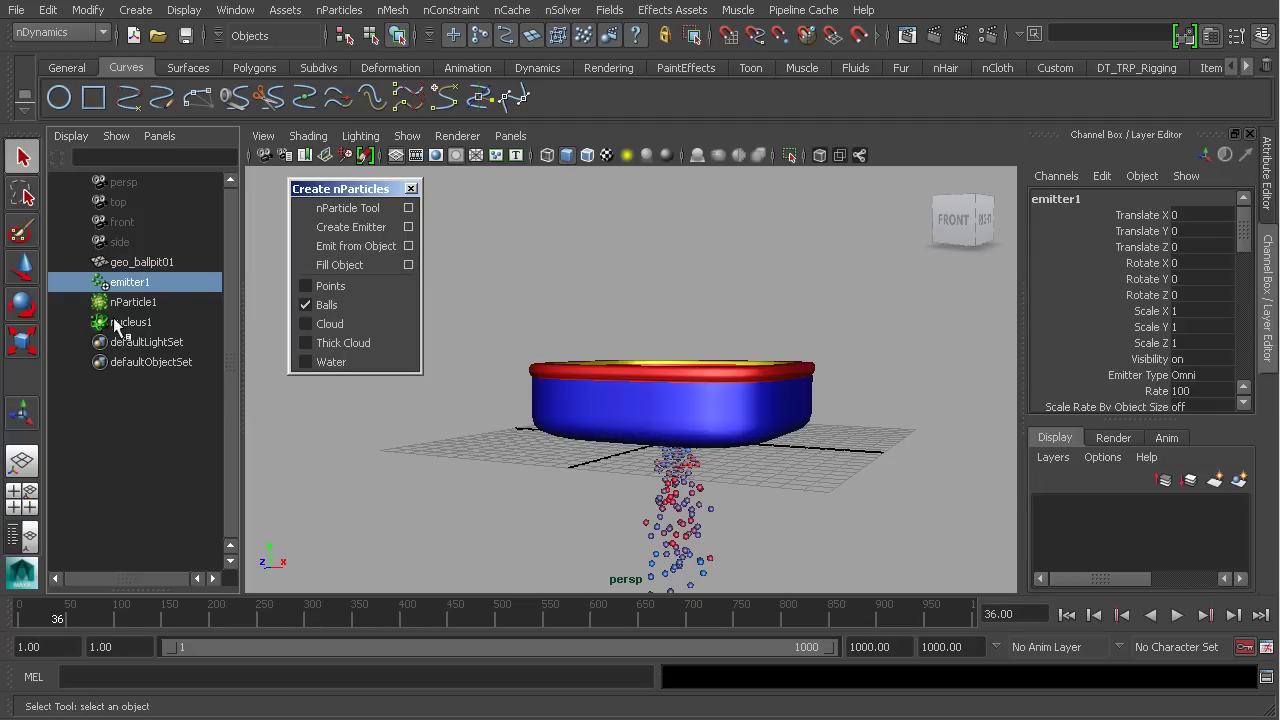
# List all scene nodes in the Outliner by disabling DAG Objects Only, then restore that filter
pyautogui.click(71, 138)
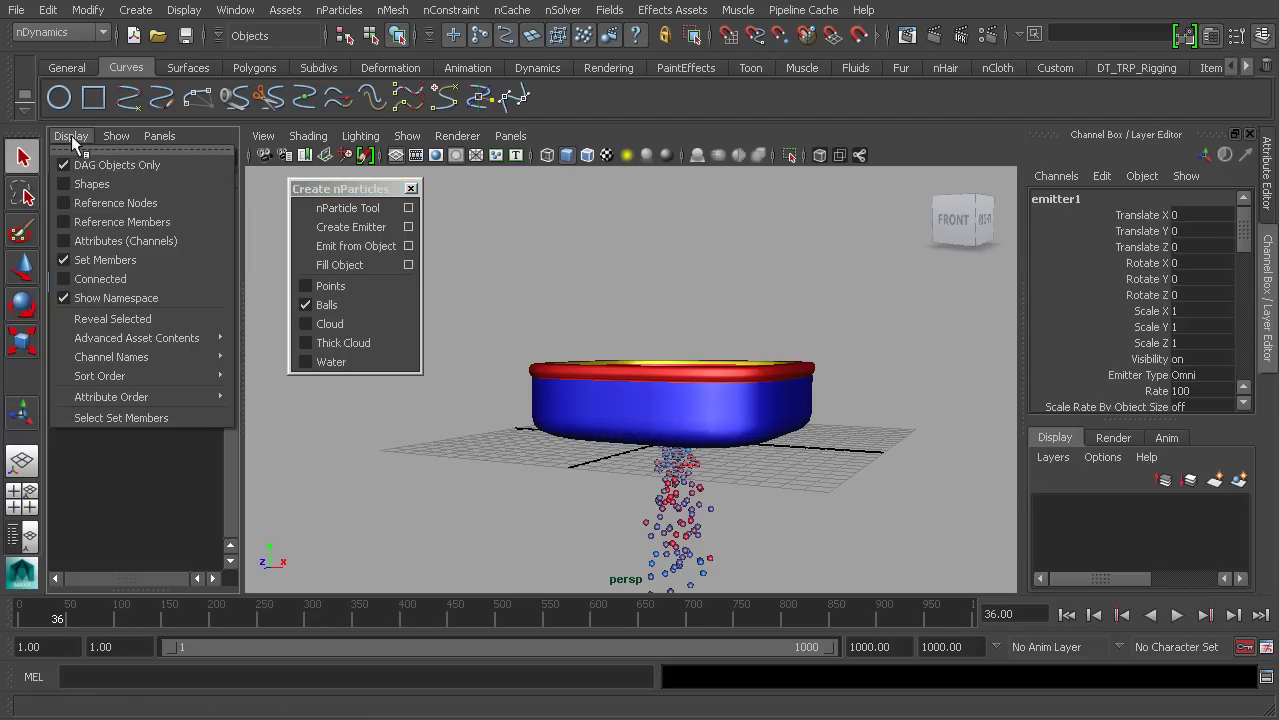
pyautogui.click(115, 166)
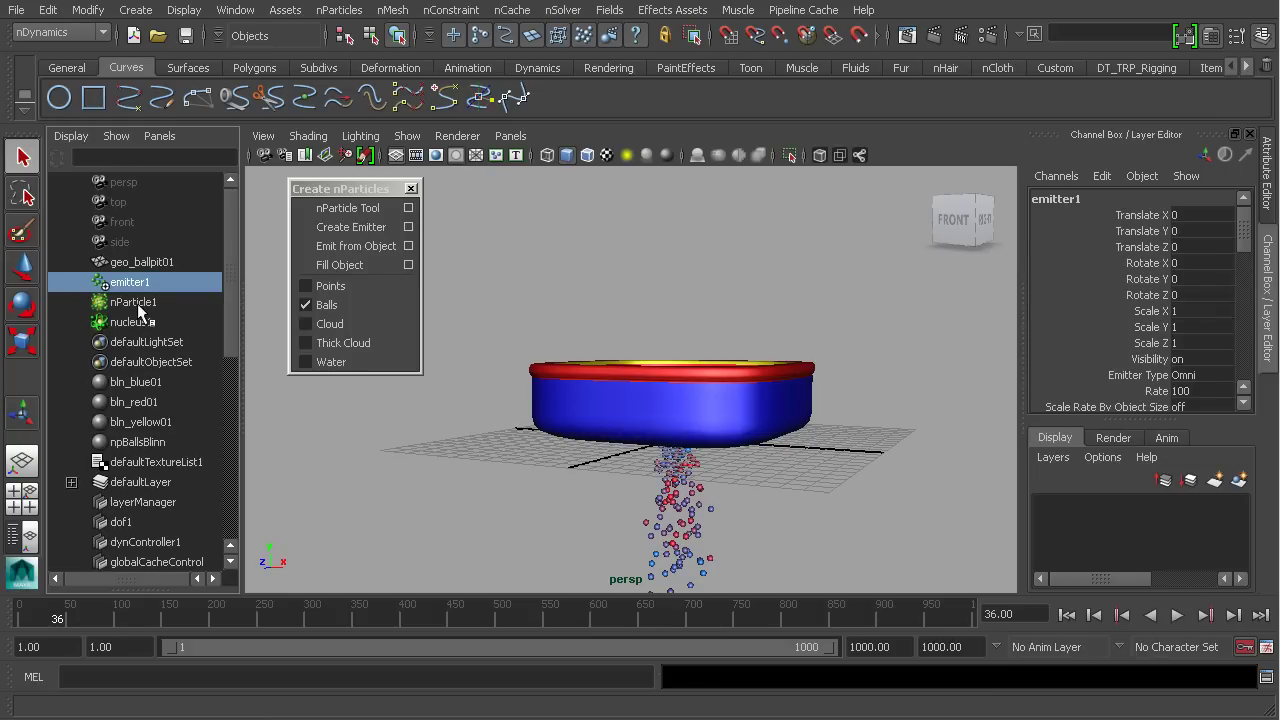
pyautogui.click(92, 138)
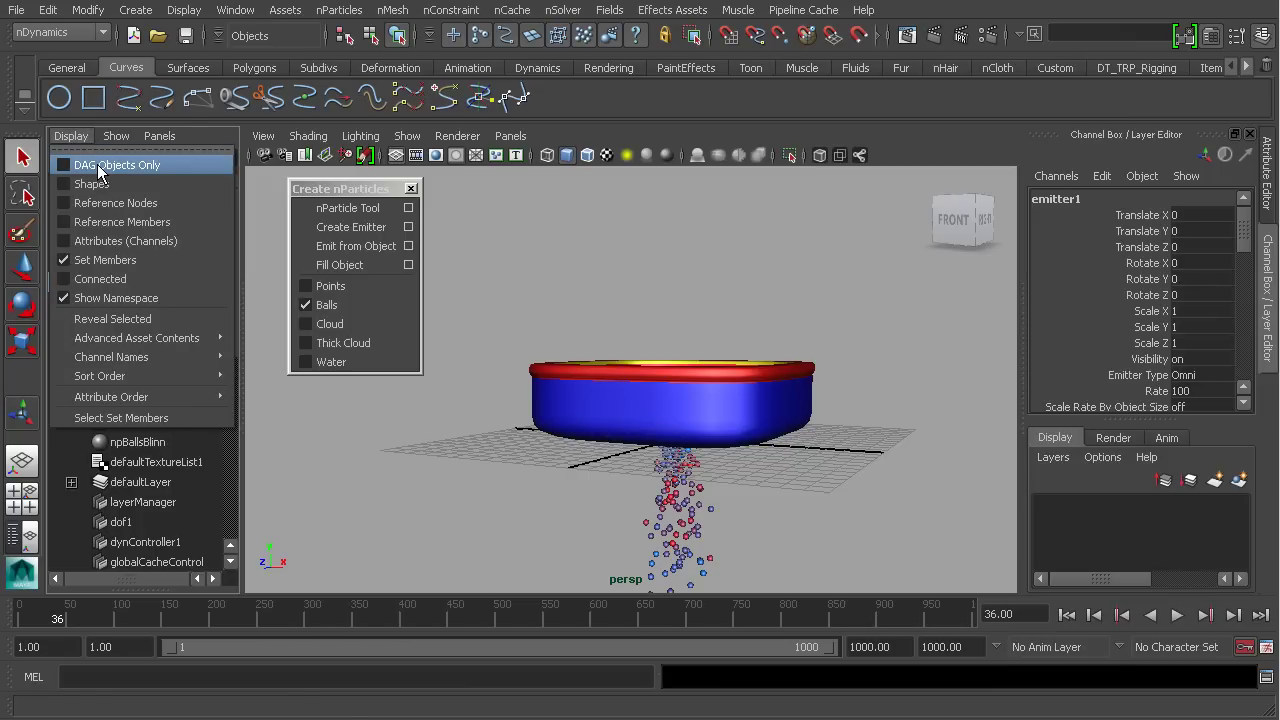
pyautogui.click(98, 168)
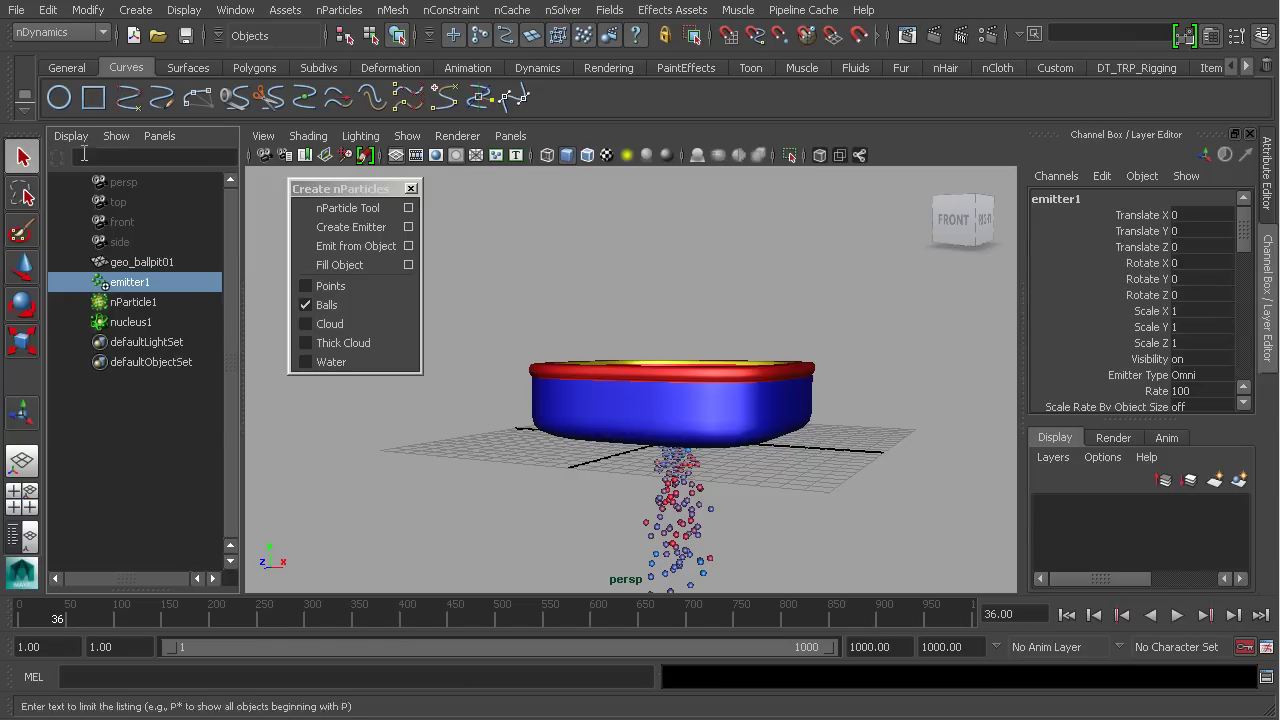
pyautogui.click(71, 136)
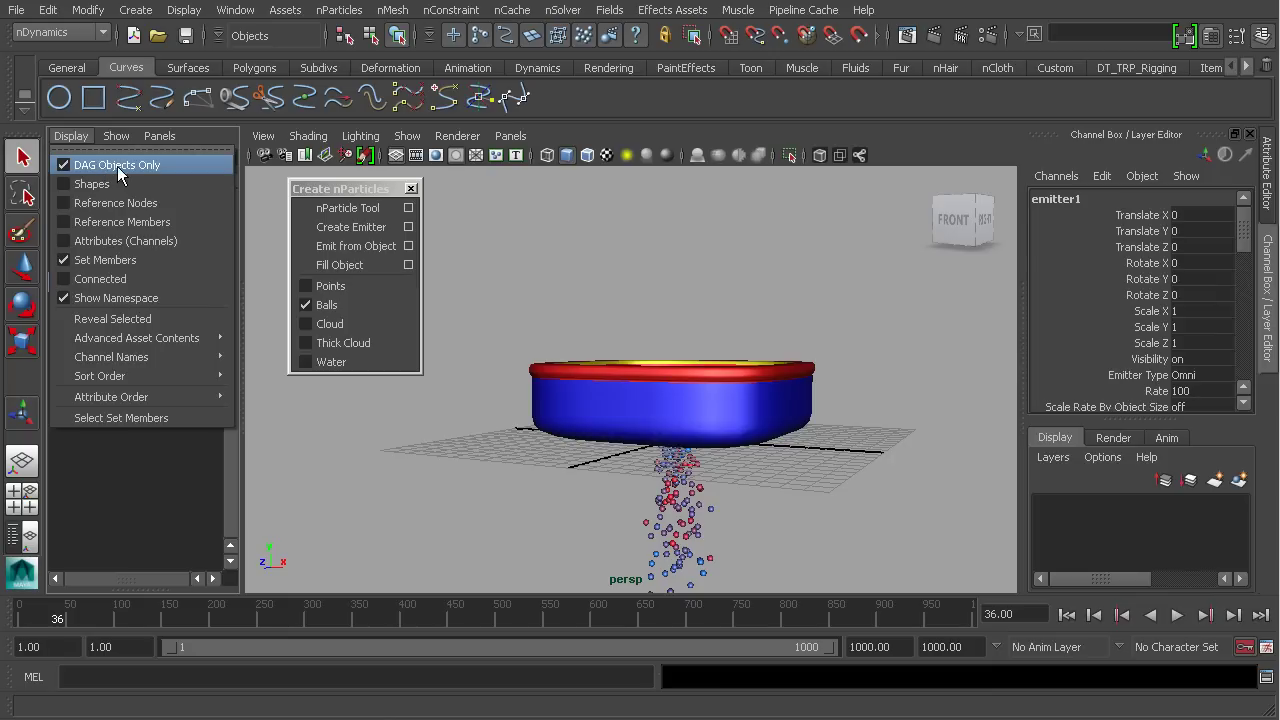
pyautogui.click(882, 149)
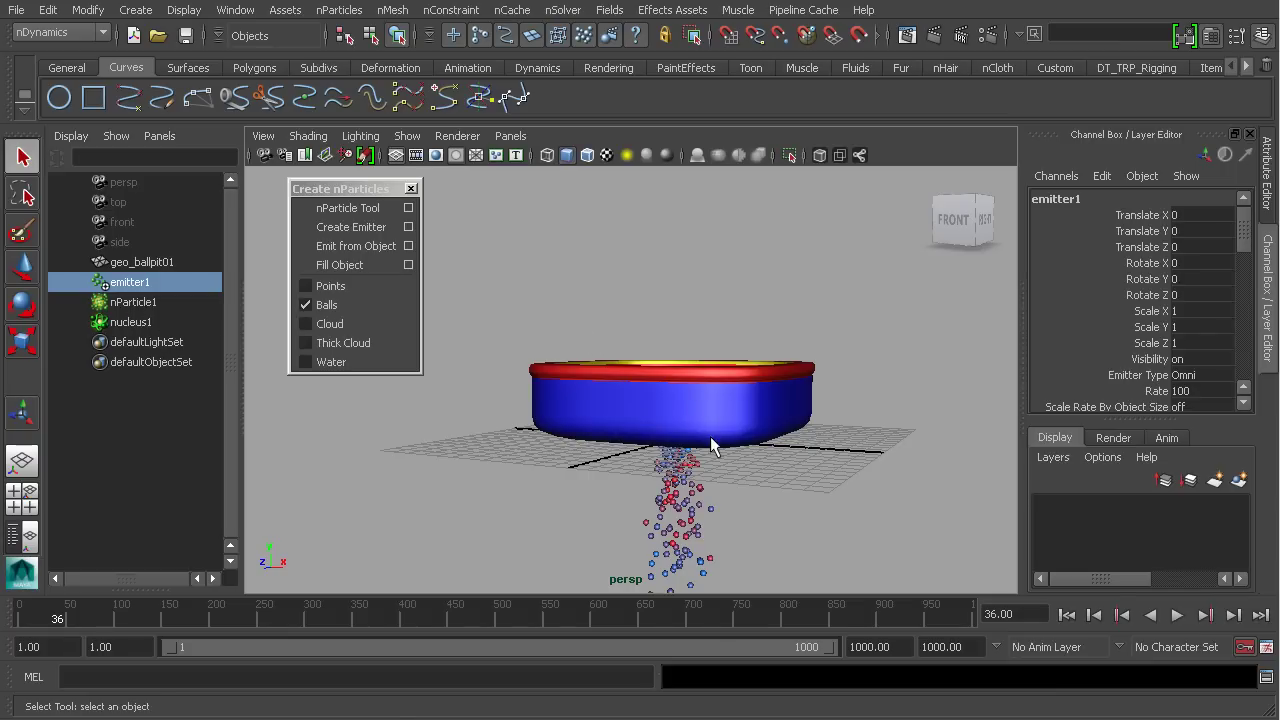
# Move emitter1 straight up above the tray to a Translate Y of about 13.616
pyautogui.keyDown('alt'); pyautogui.moveTo(712, 445); pyautogui.dragTo(640, 380); pyautogui.keyUp('alt')
pyautogui.keyDown('alt'); pyautogui.moveTo(640, 380); pyautogui.dragTo(723, 431, button='right'); pyautogui.keyUp('alt')
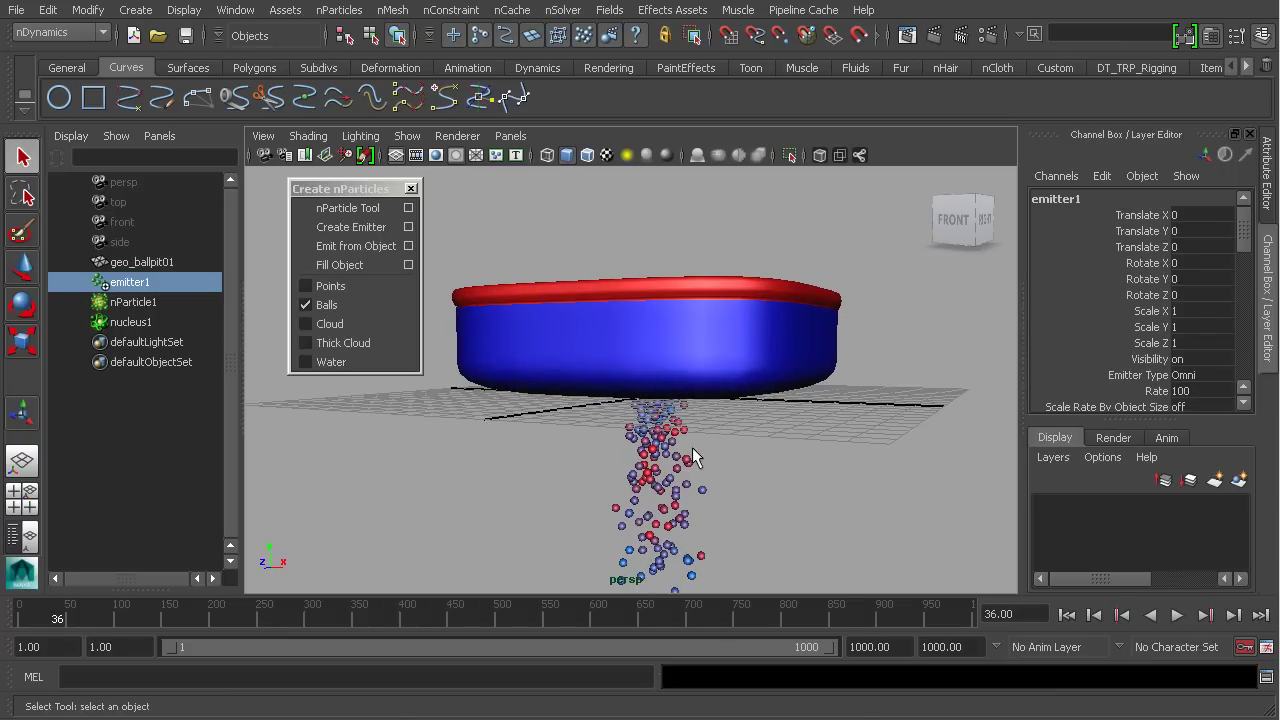
pyautogui.keyDown('alt'); pyautogui.moveTo(680, 444); pyautogui.dragTo(720, 404); pyautogui.keyUp('alt')
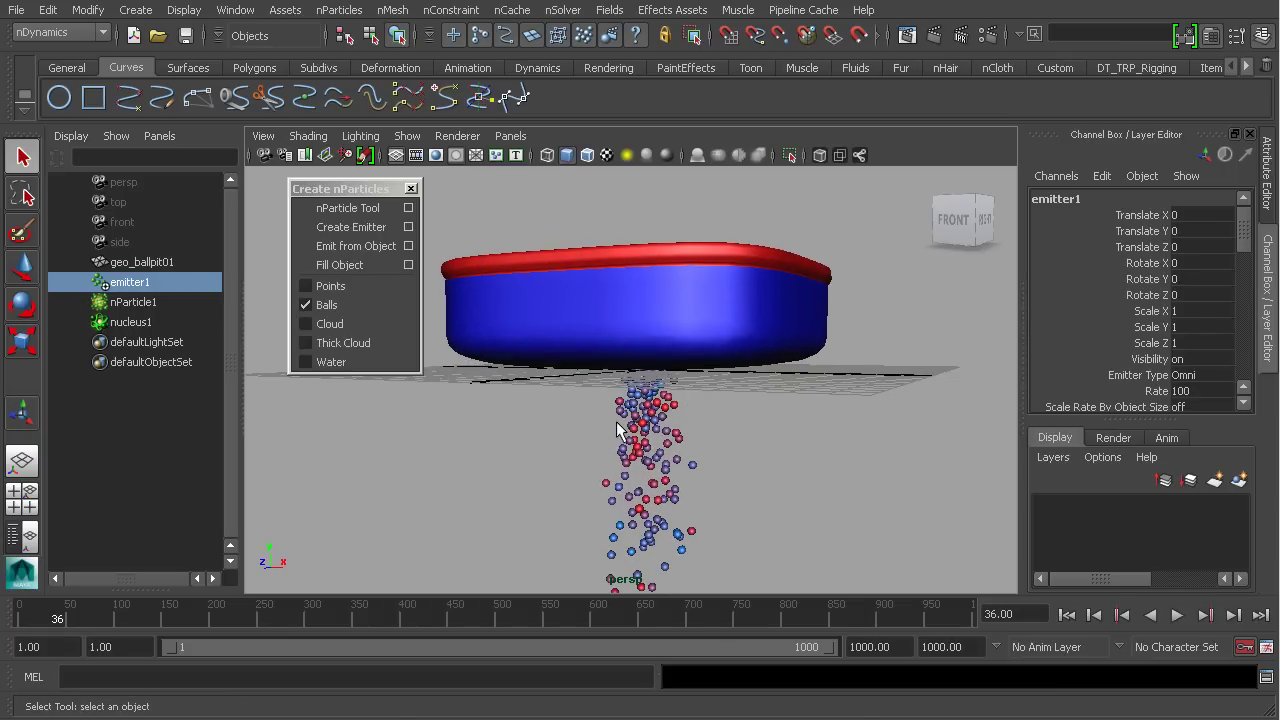
pyautogui.moveTo(680, 438)
pyautogui.keyDown('alt'); pyautogui.mouseDown()
pyautogui.moveTo(696, 430)
pyautogui.moveTo(677, 426)
pyautogui.mouseUp(); pyautogui.keyUp('alt')
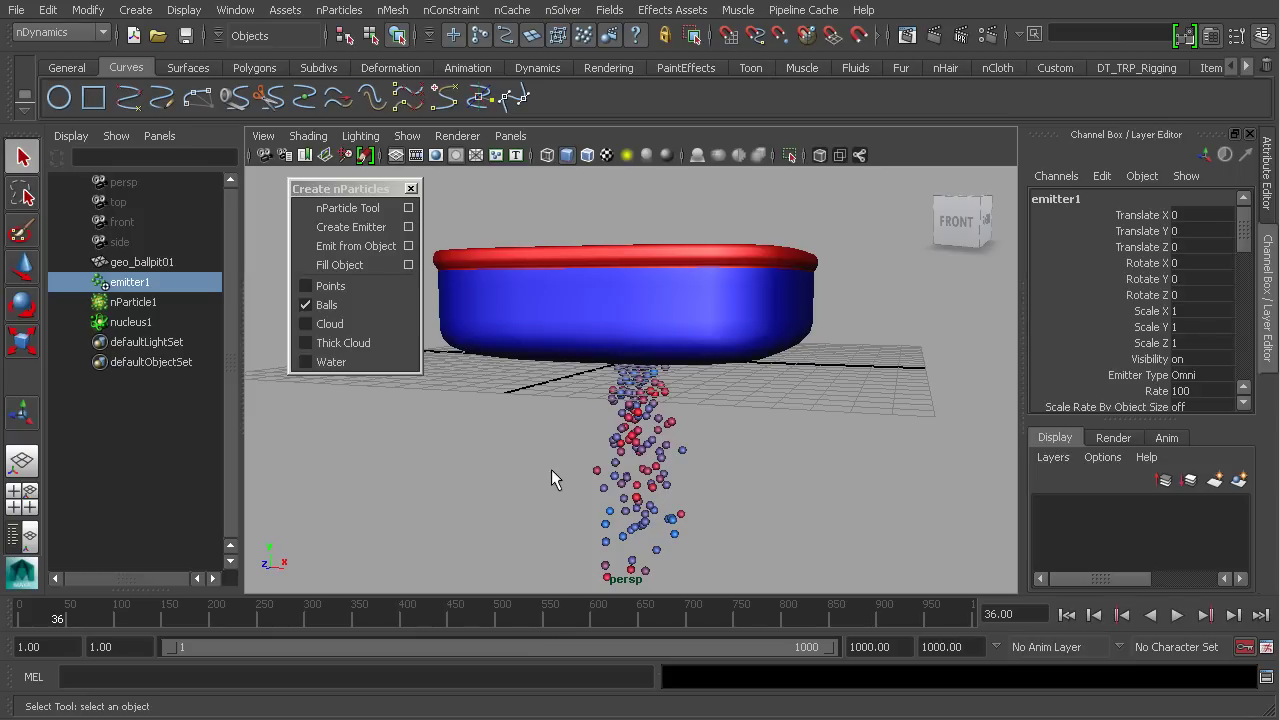
pyautogui.keyDown('alt'); pyautogui.moveTo(715, 413); pyautogui.dragTo(740, 464); pyautogui.keyUp('alt')
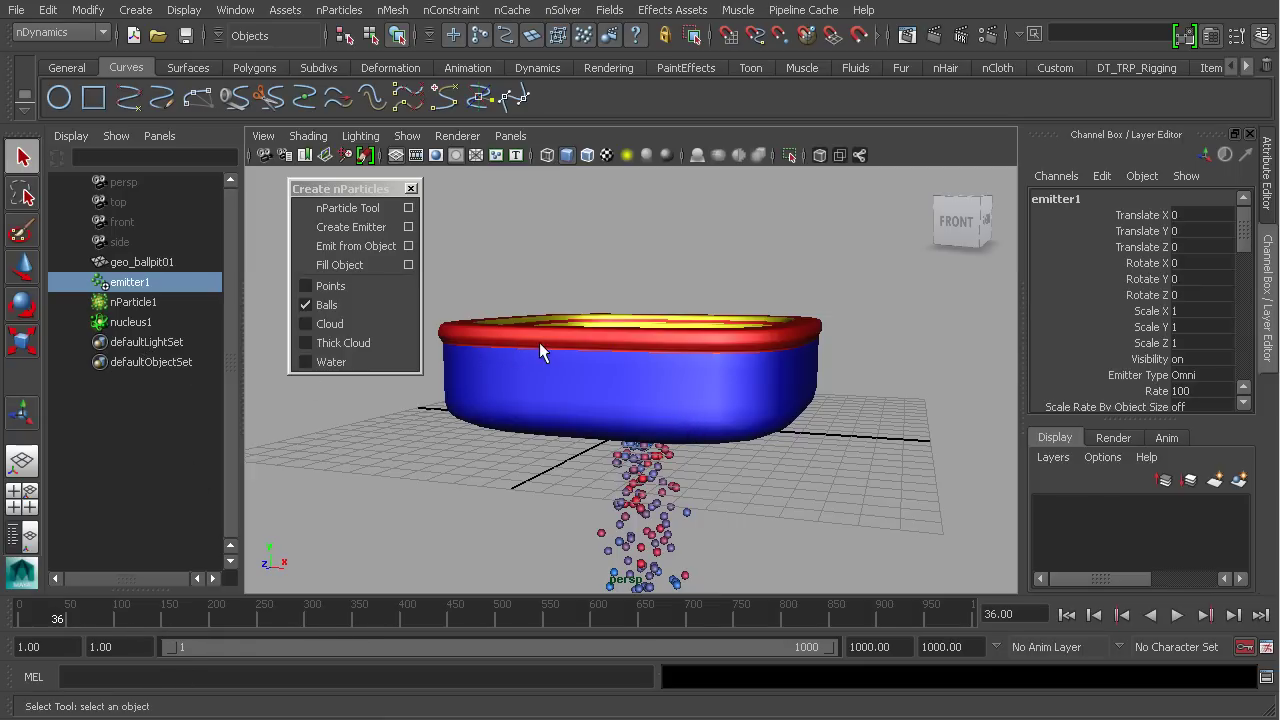
pyautogui.keyDown('alt'); pyautogui.moveTo(606, 317); pyautogui.dragTo(613, 418, button='middle'); pyautogui.keyUp('alt')
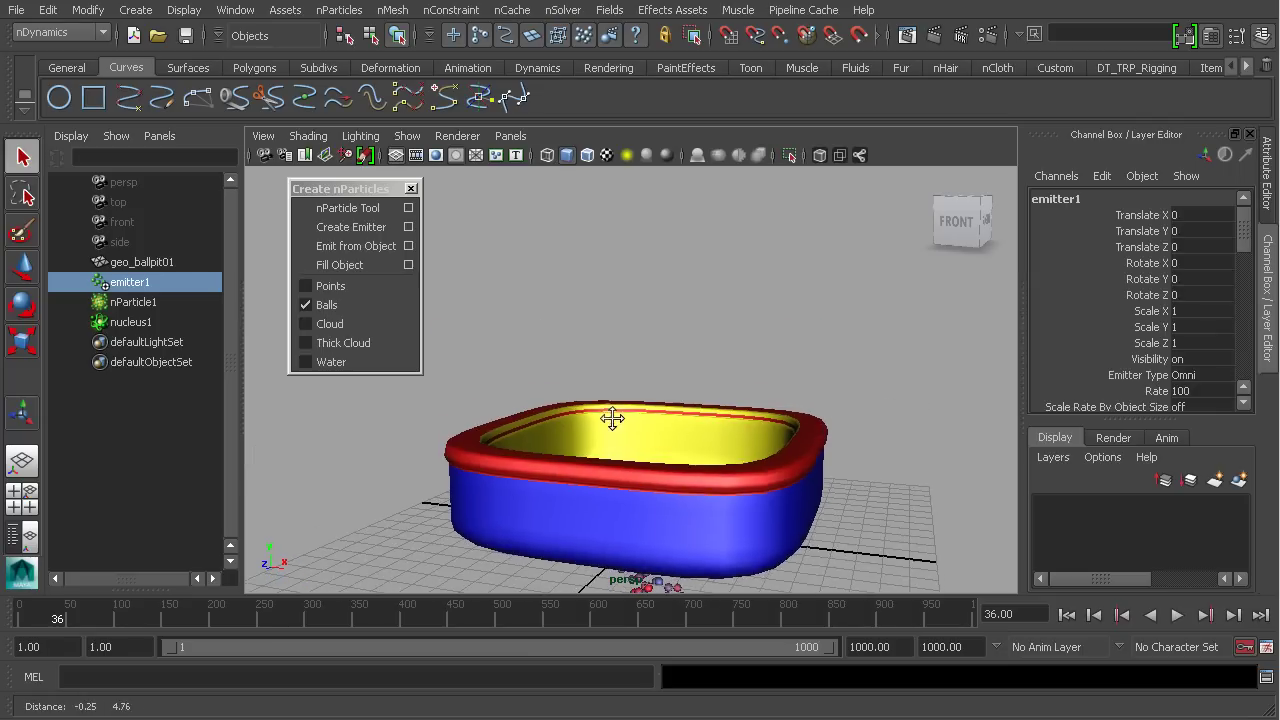
pyautogui.press('w')
pyautogui.moveTo(650, 455); pyautogui.dragTo(658, 145)
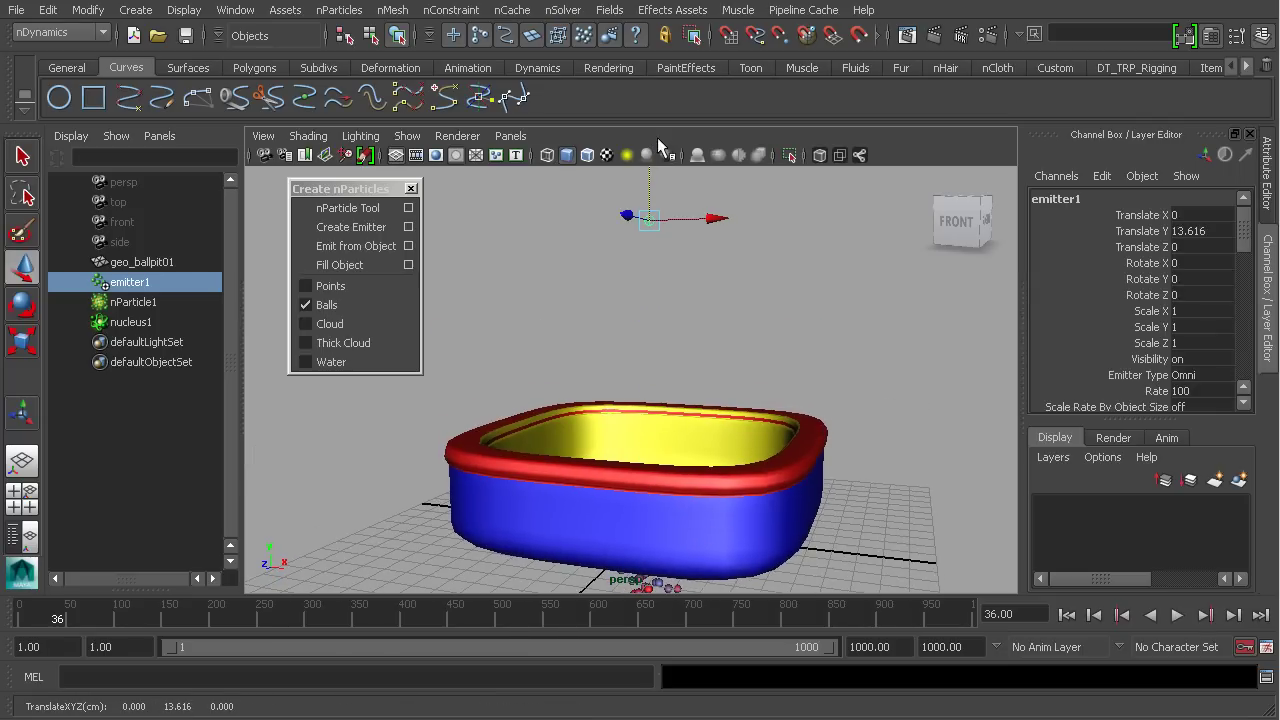
# Play the simulation from the first frame to check the balls falling from the raised emitter, then stop it
pyautogui.keyDown('alt'); pyautogui.moveTo(731, 423); pyautogui.dragTo(737, 378, button='middle'); pyautogui.keyUp('alt')
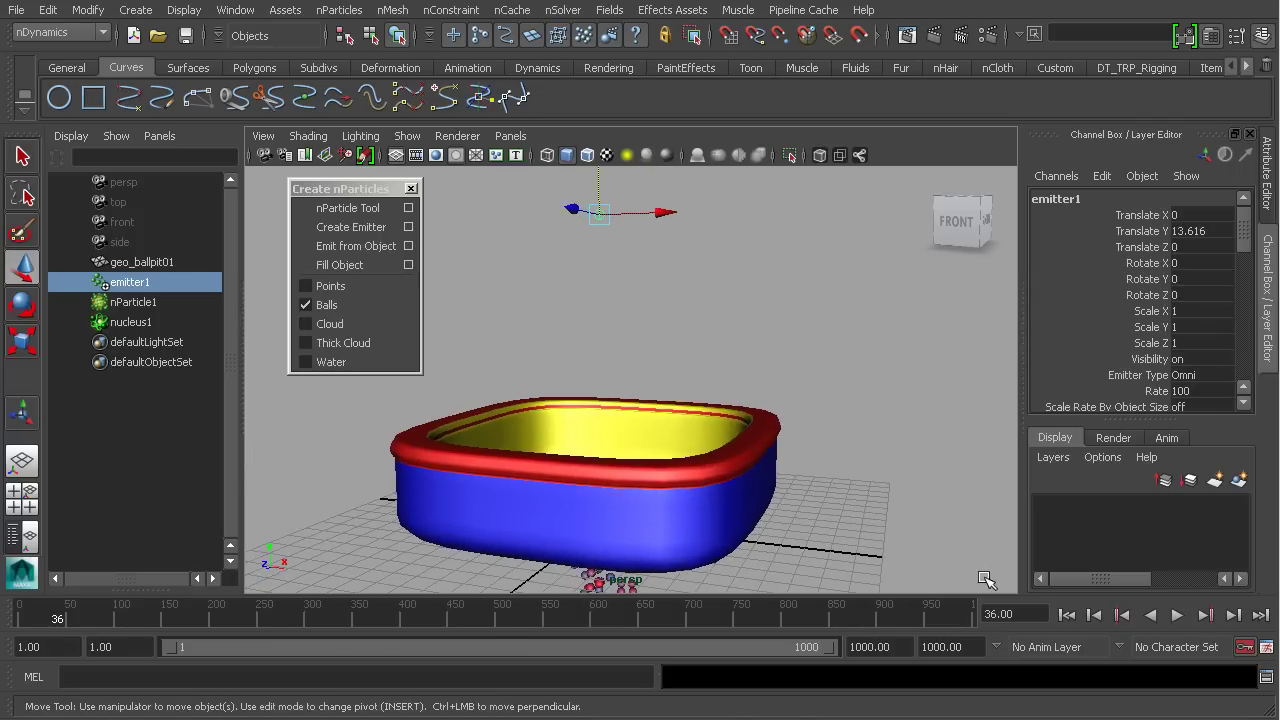
pyautogui.keyDown('alt'); pyautogui.moveTo(818, 452); pyautogui.dragTo(808, 420, button='middle'); pyautogui.keyUp('alt')
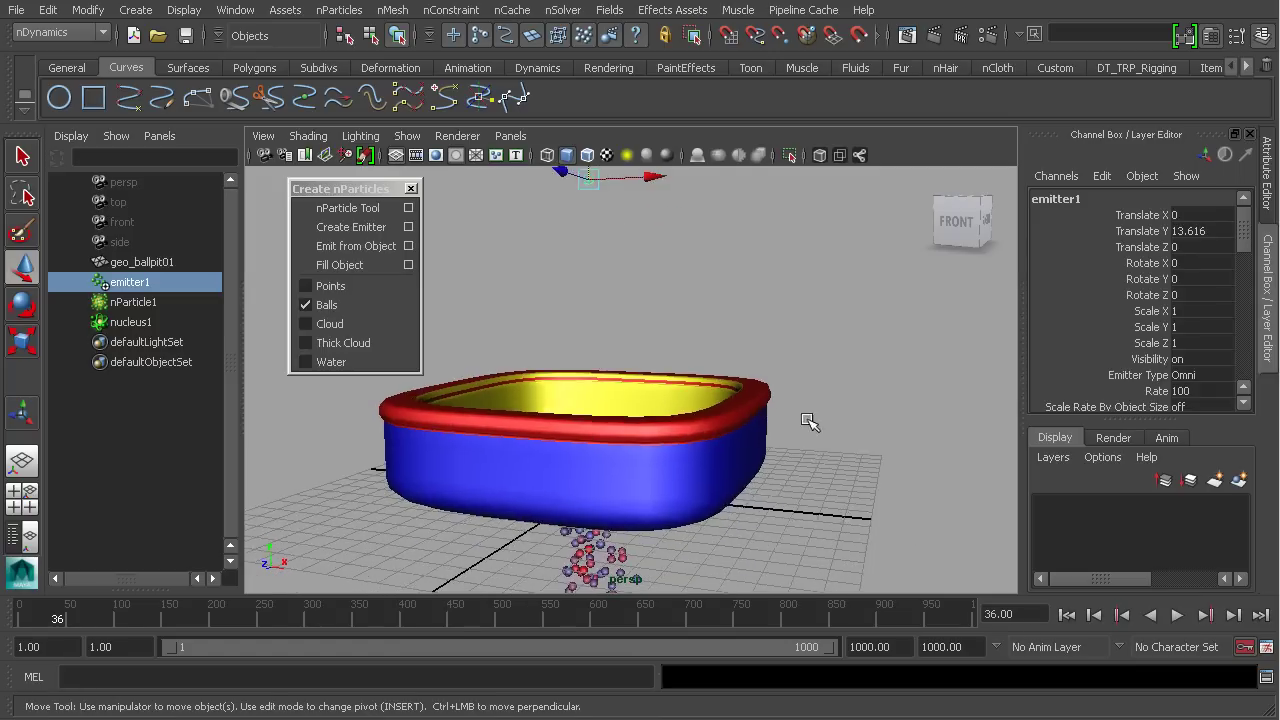
pyautogui.keyDown('alt'); pyautogui.moveTo(808, 420); pyautogui.dragTo(791, 434, button='right'); pyautogui.keyUp('alt')
pyautogui.click(1066, 614)
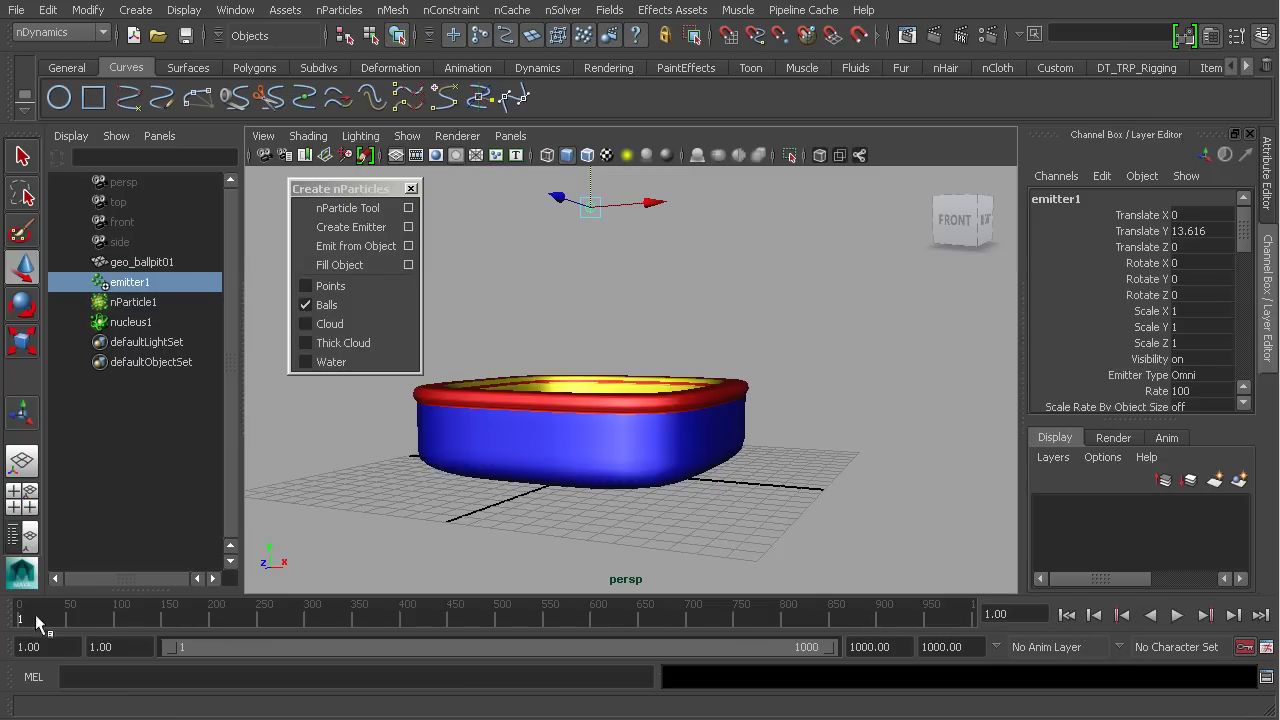
pyautogui.click(1177, 615)
pyautogui.keyDown('alt'); pyautogui.moveTo(855, 403); pyautogui.dragTo(909, 486); pyautogui.keyUp('alt')
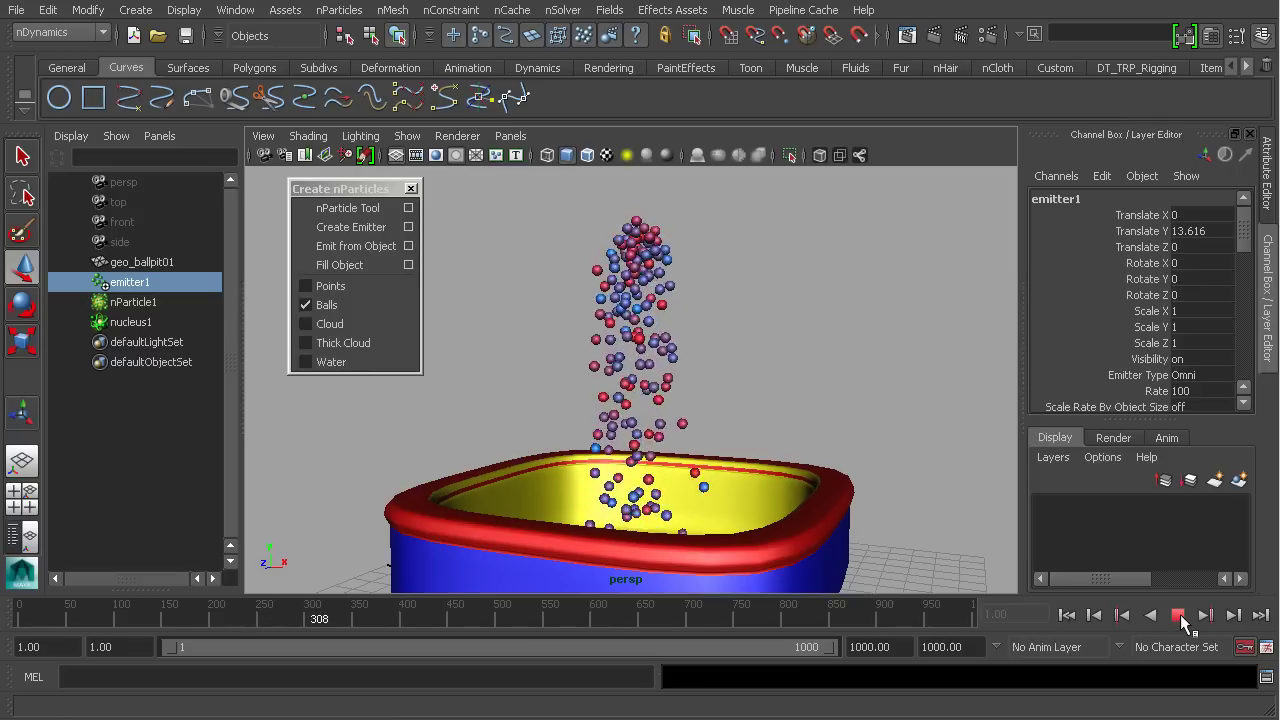
pyautogui.click(1180, 614)
# Open emitter1's attributes in the Attribute Editor and resume playing the simulation
pyautogui.press('w')
pyautogui.keyDown('alt'); pyautogui.moveTo(800, 390); pyautogui.dragTo(835, 392, button='middle'); pyautogui.keyUp('alt')
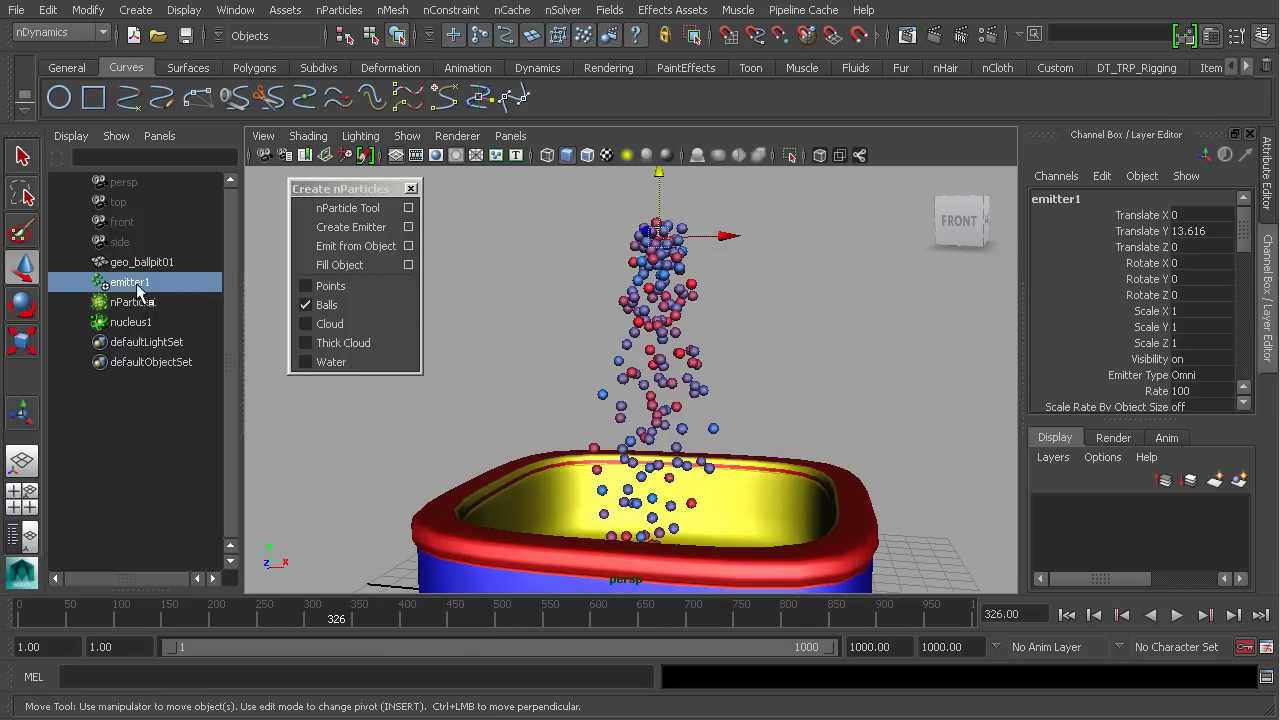
pyautogui.keyDown('alt'); pyautogui.moveTo(760, 334); pyautogui.dragTo(760, 318, button='middle'); pyautogui.keyUp('alt')
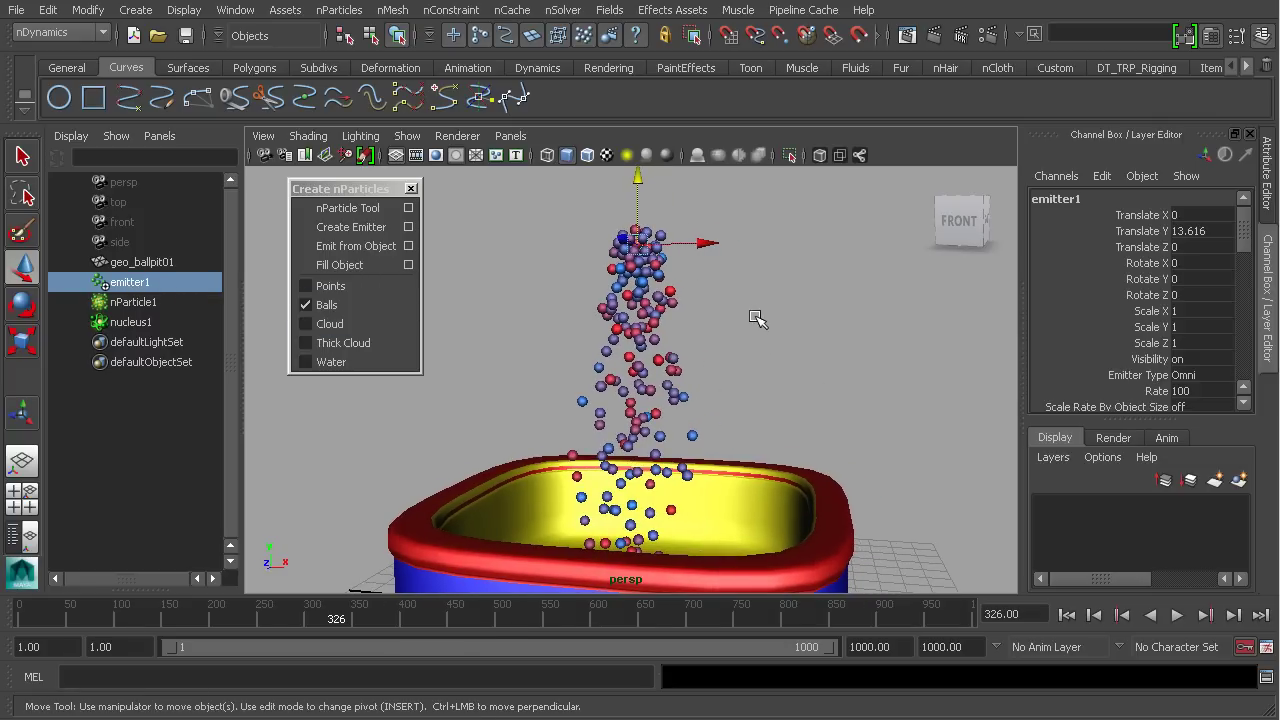
pyautogui.hotkey('ctrl', 'a')
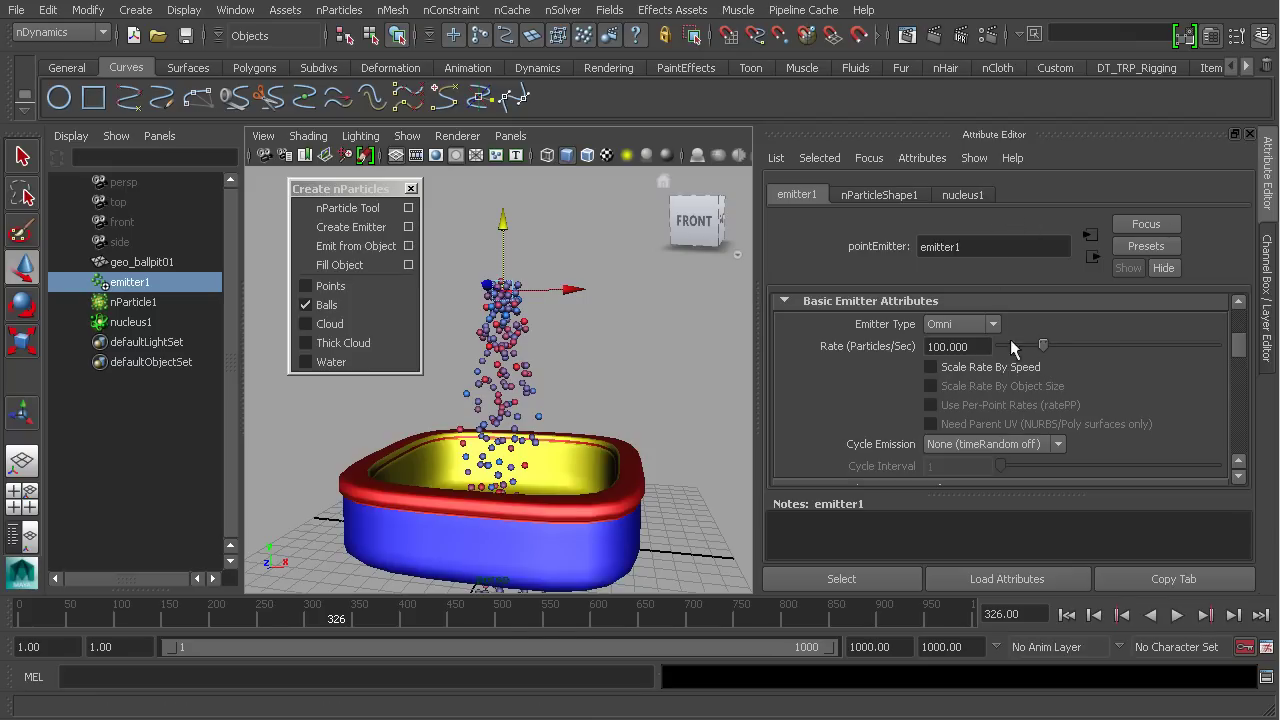
pyautogui.scroll(3, 615, 400)
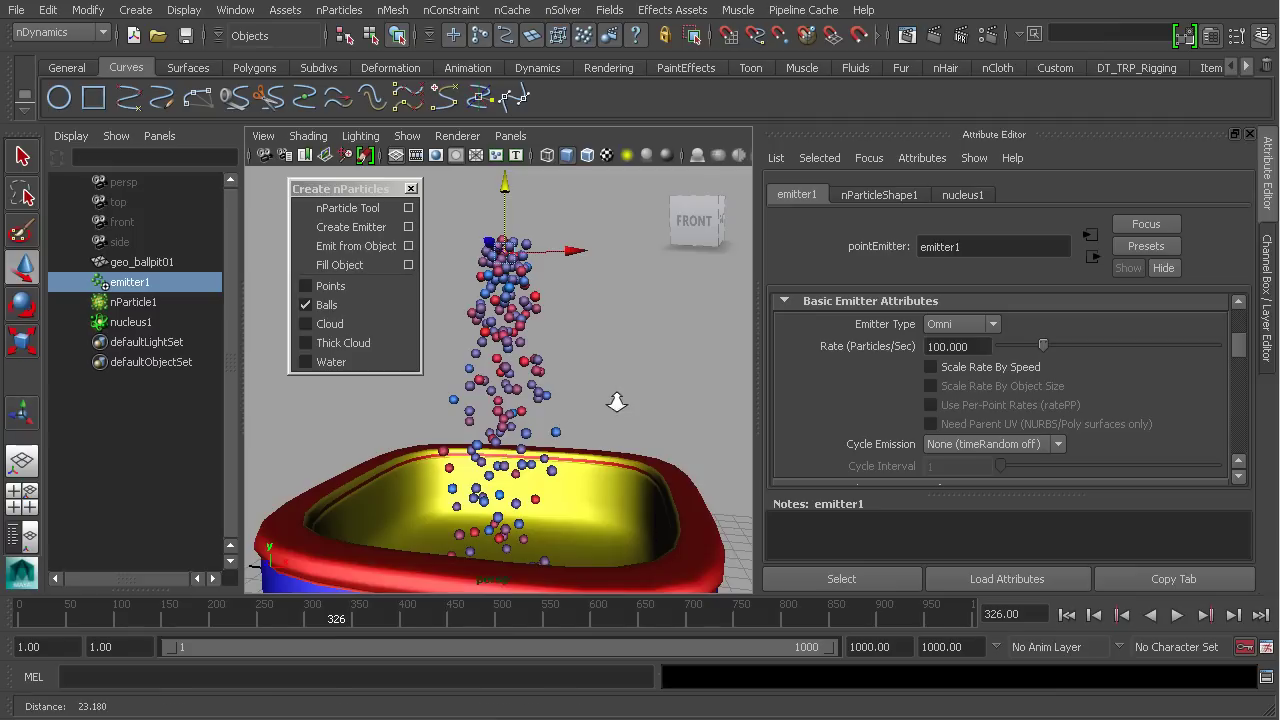
pyautogui.click(1181, 618)
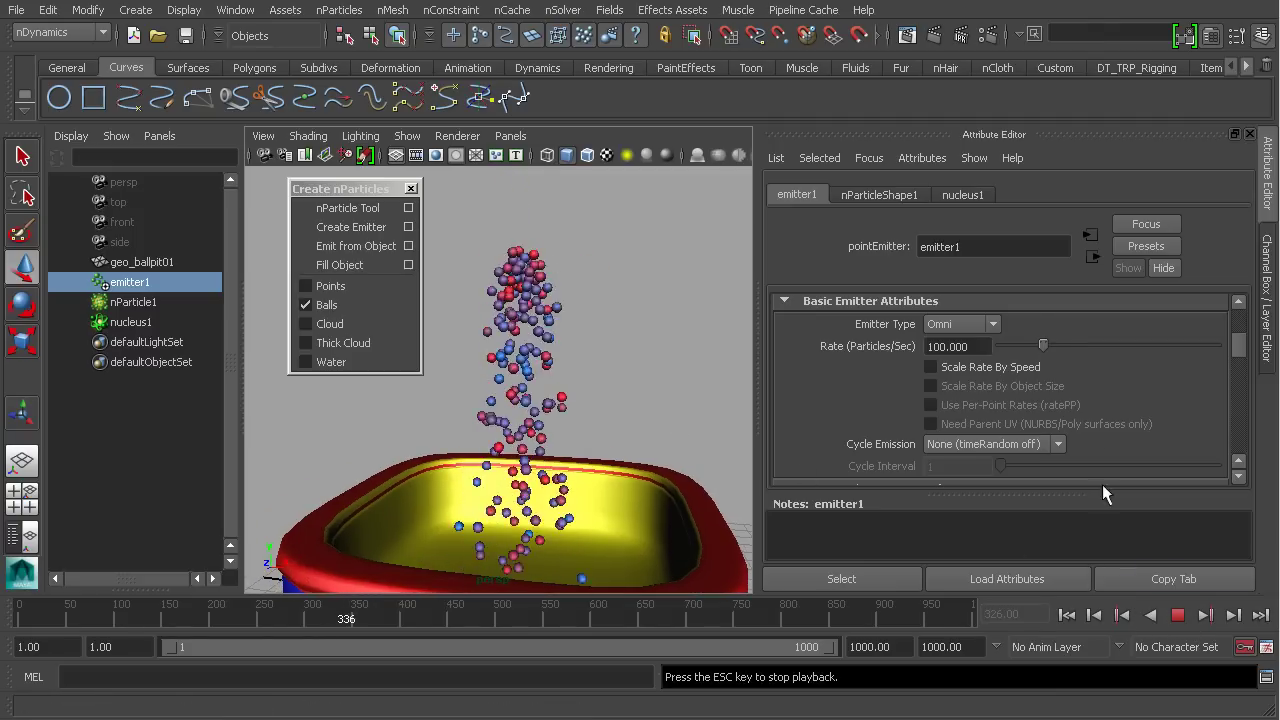
# Try emission rates of 500 and about 178 particles per second during playback, then set emitter1's rate to about 196.759
pyautogui.moveTo(1051, 344); pyautogui.dragTo(1124, 350)
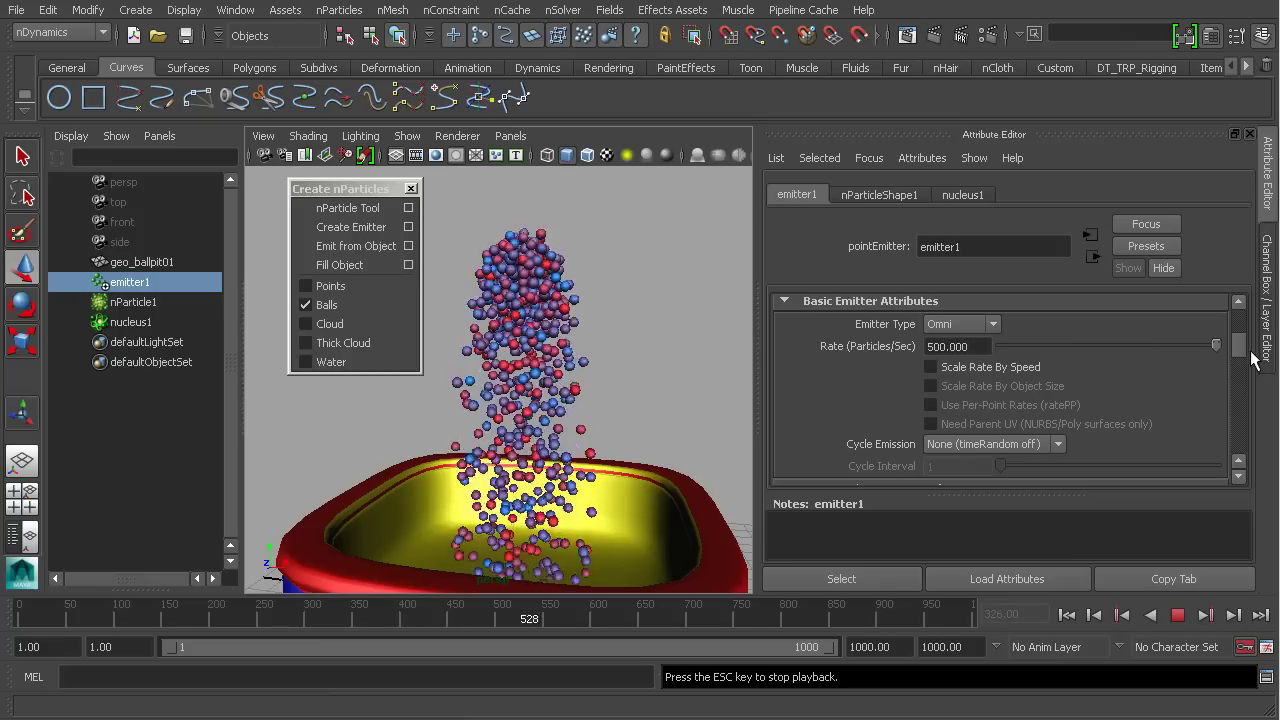
pyautogui.moveTo(1124, 346); pyautogui.dragTo(1070, 370)
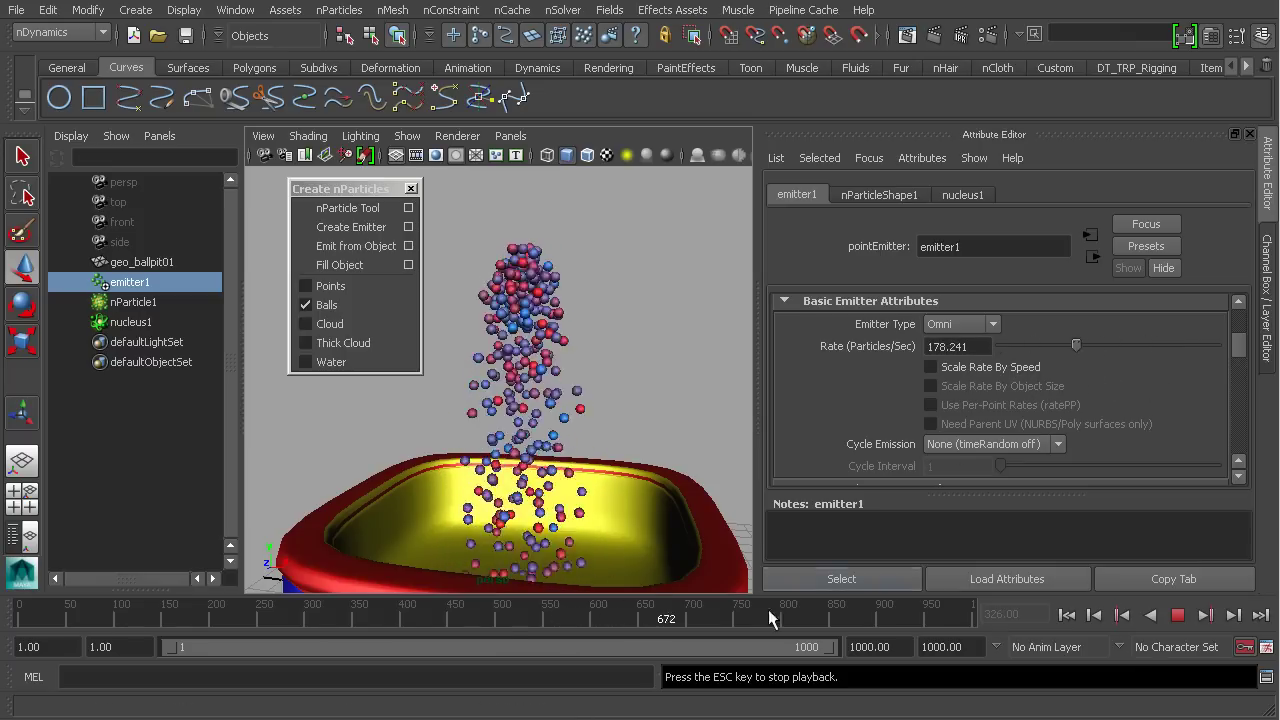
pyautogui.moveTo(1073, 339)
pyautogui.mouseDown()
pyautogui.moveTo(1091, 352)
pyautogui.moveTo(1084, 344)
pyautogui.mouseUp()
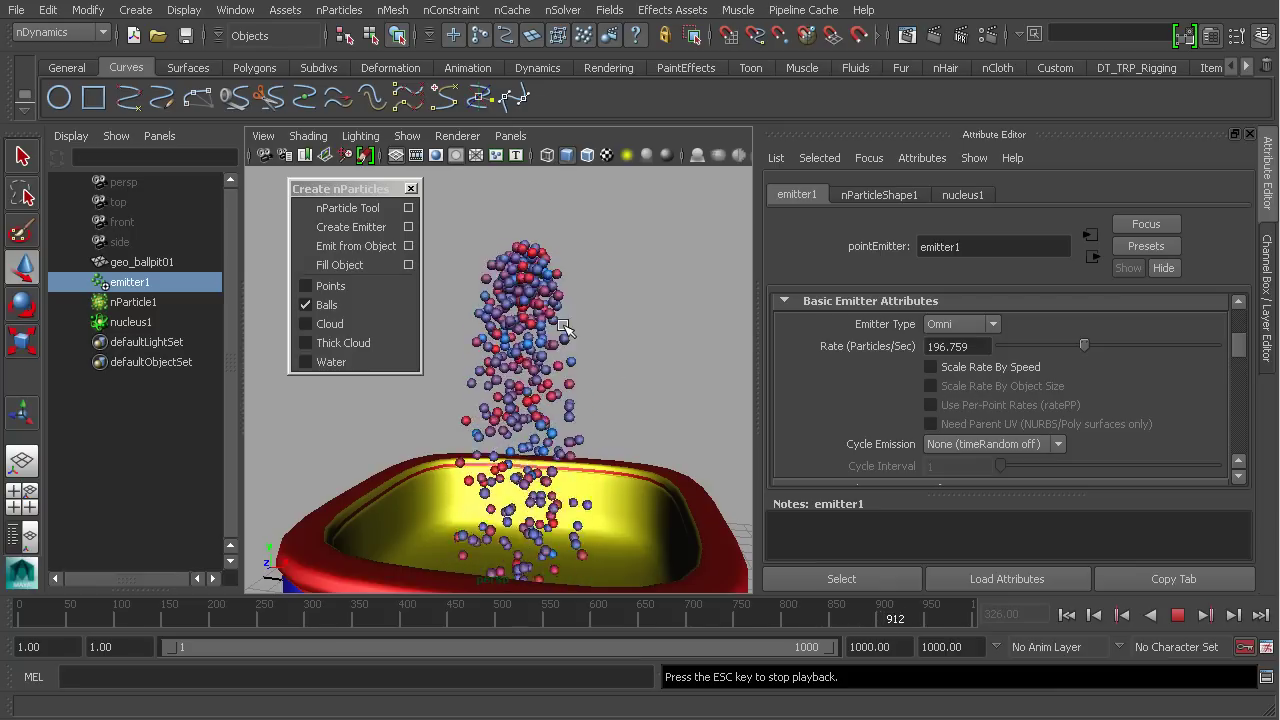
# Show the nParticleShape1 attributes and examine its Particle Size settings
pyautogui.click(878, 195)
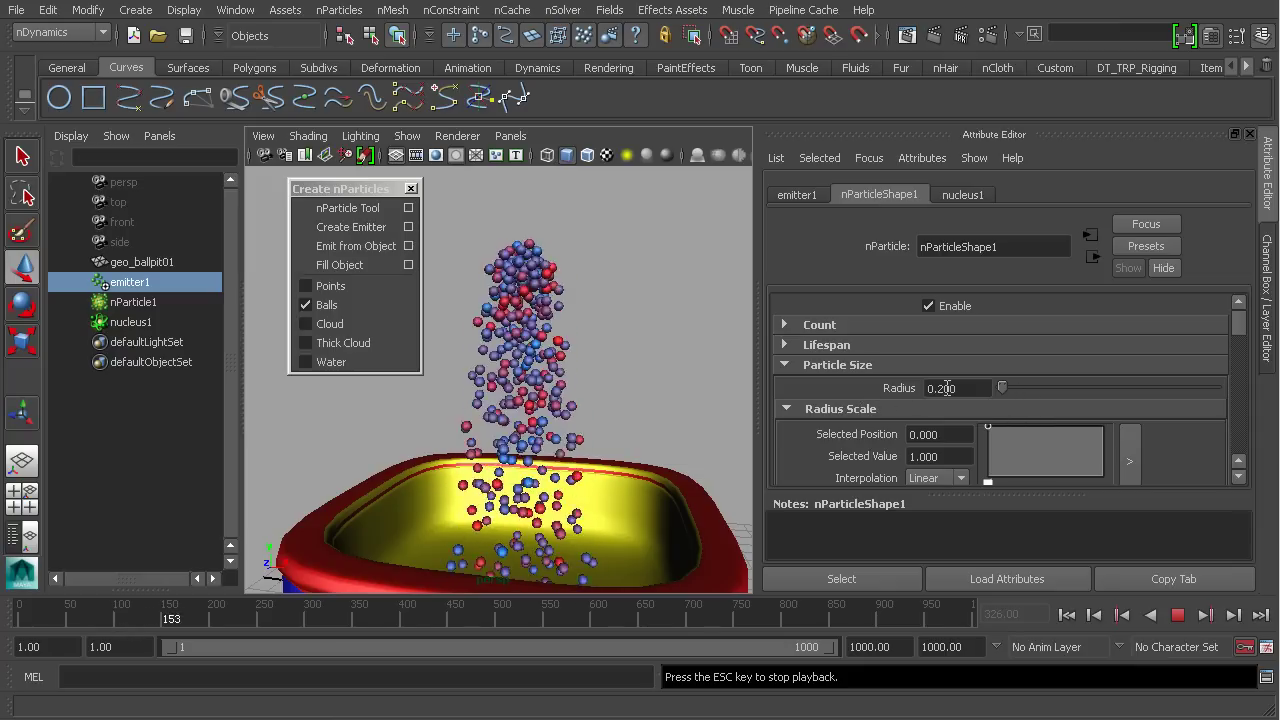
pyautogui.click(791, 364)
pyautogui.click(791, 364)
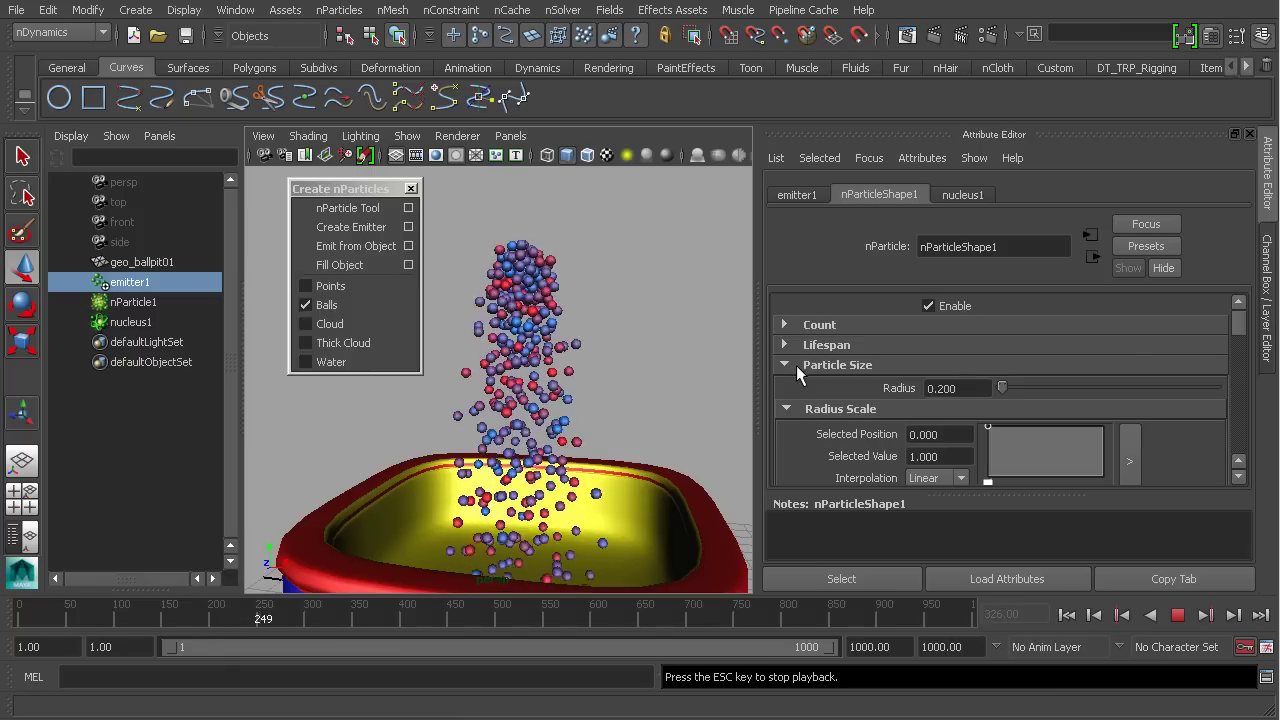
# Set the particle radius of nParticleShape1 to 0.370 during playback, check the larger balls around the tray, and stop the simulation
pyautogui.scroll(-2, 936, 393)
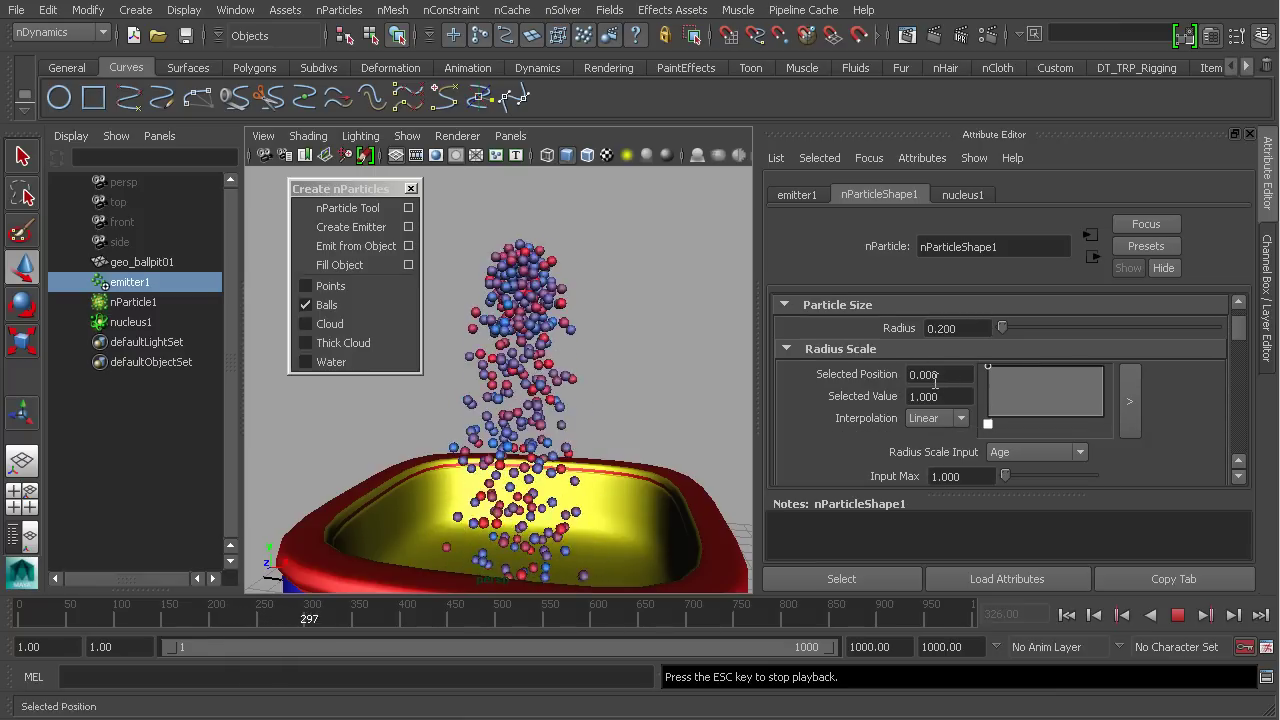
pyautogui.scroll(2, 936, 390)
pyautogui.scroll(-2, 886, 372)
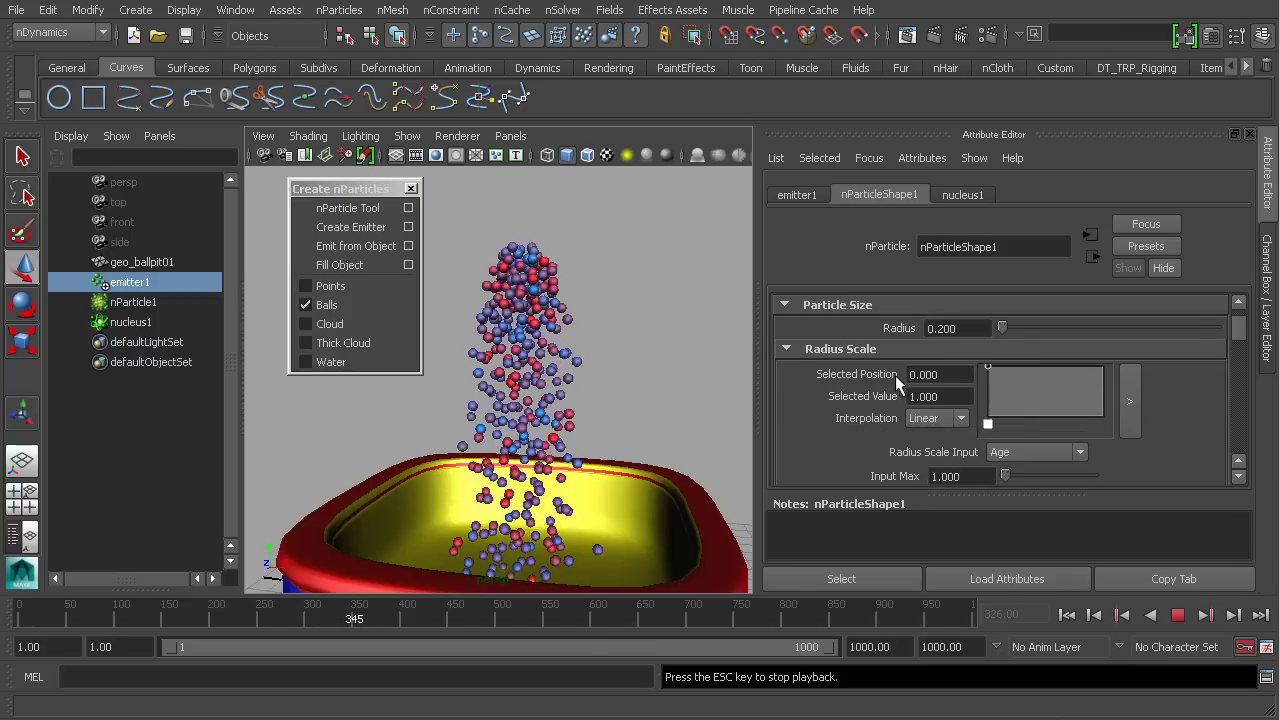
pyautogui.scroll(2, 928, 334)
pyautogui.moveTo(1004, 388); pyautogui.dragTo(1004, 388)
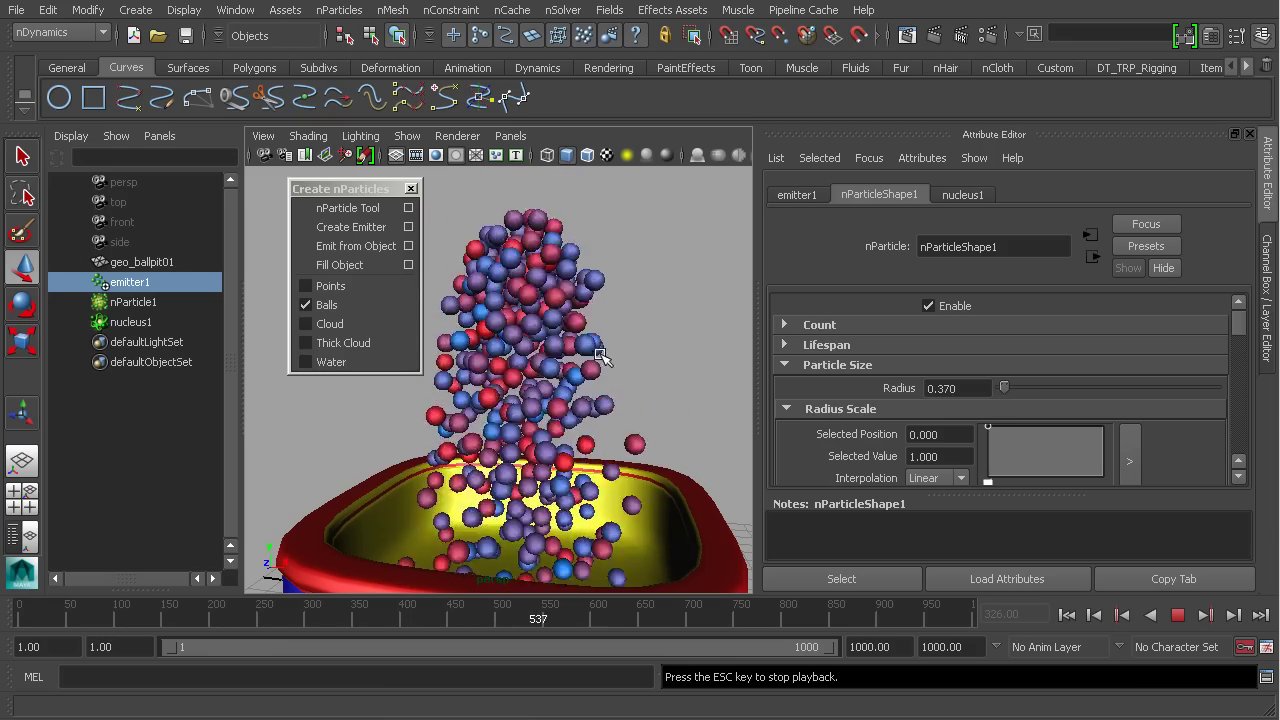
pyautogui.keyDown('alt'); pyautogui.moveTo(588, 400); pyautogui.dragTo(578, 405); pyautogui.keyUp('alt')
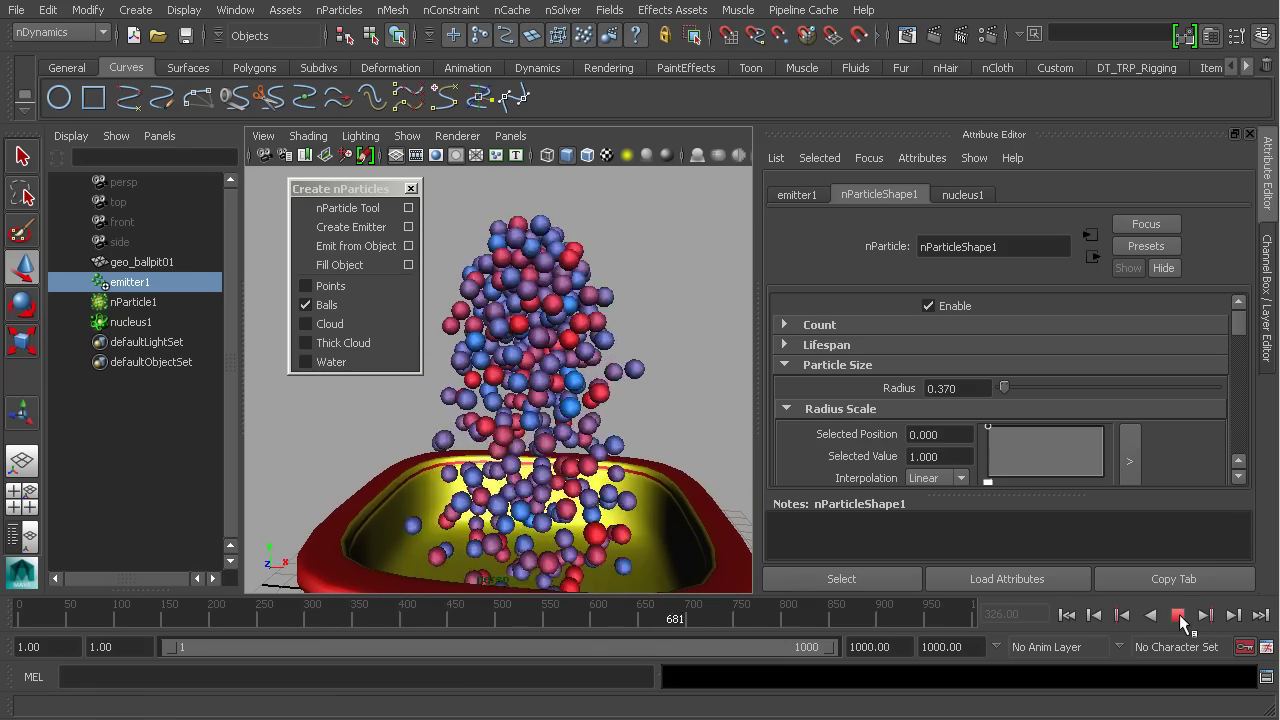
pyautogui.click(1178, 615)
pyautogui.keyDown('alt'); pyautogui.moveTo(575, 400); pyautogui.dragTo(578, 403); pyautogui.keyUp('alt')
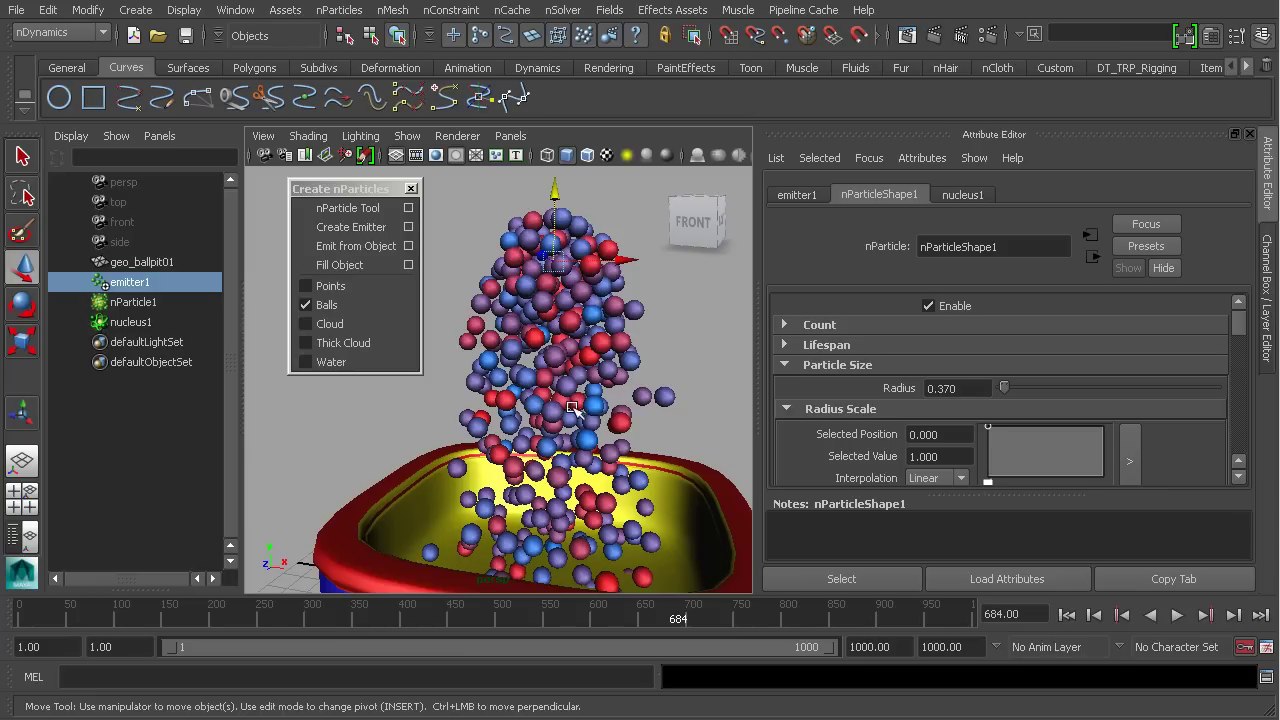
# Try deleting the nucleus1 solver, play and stop the simulation to check its effect on the balls, and select the particles
pyautogui.click(130, 321)
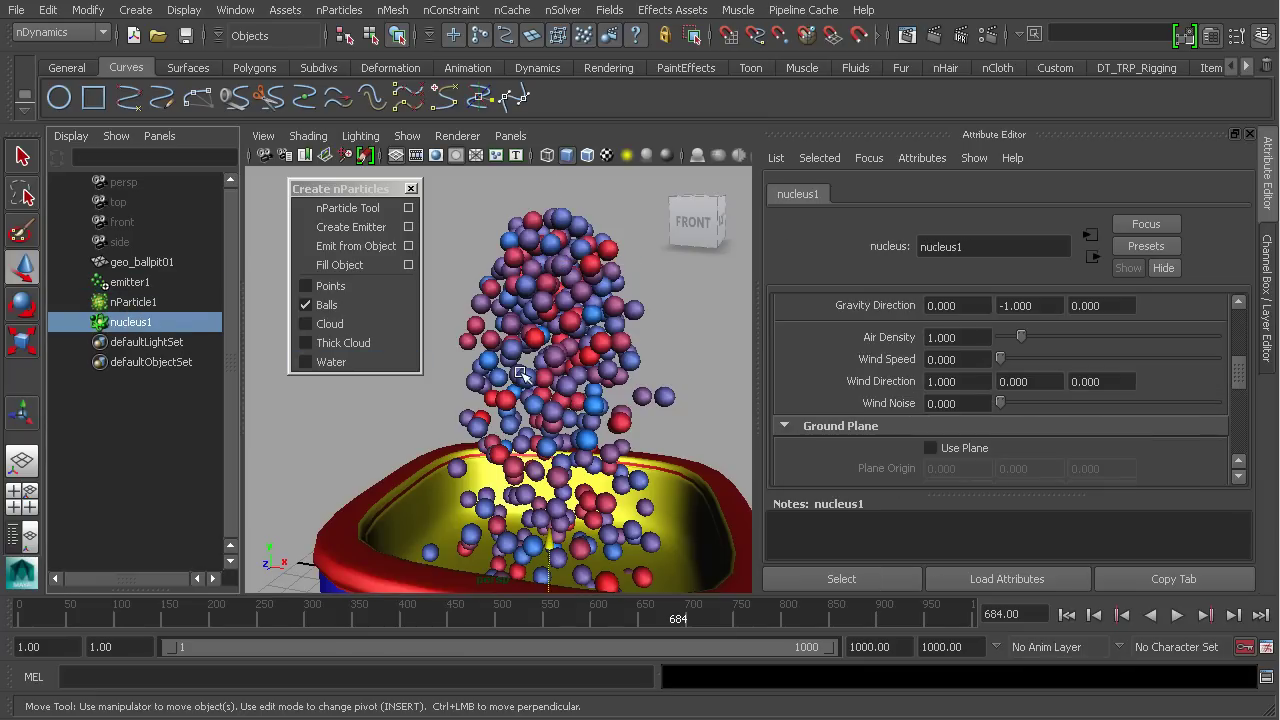
pyautogui.press('Delete')
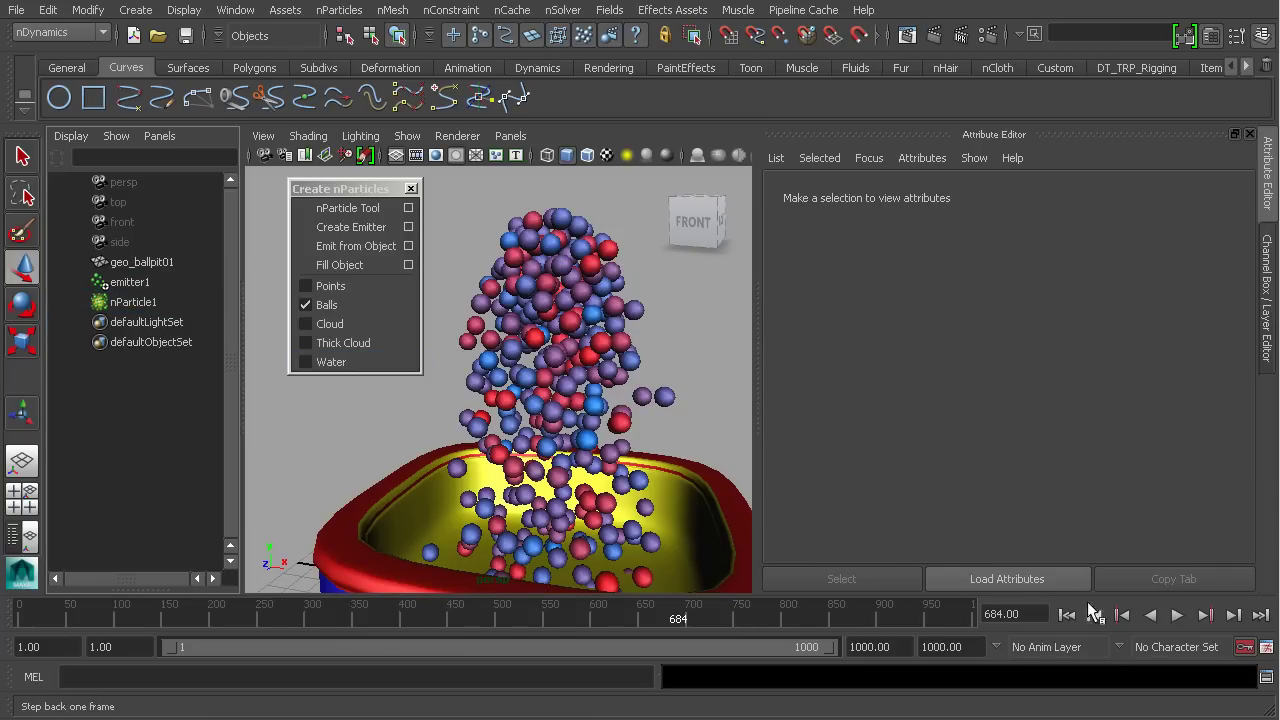
pyautogui.click(1177, 615)
pyautogui.click(1178, 617)
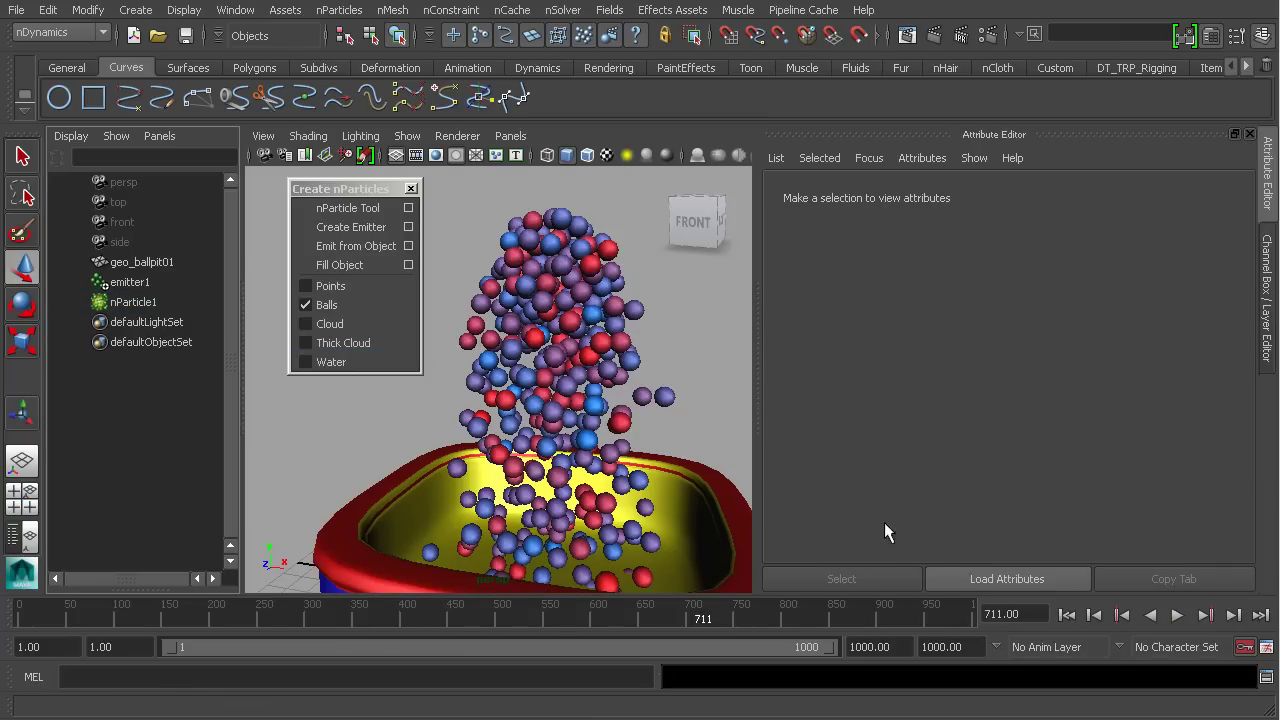
pyautogui.click(584, 340)
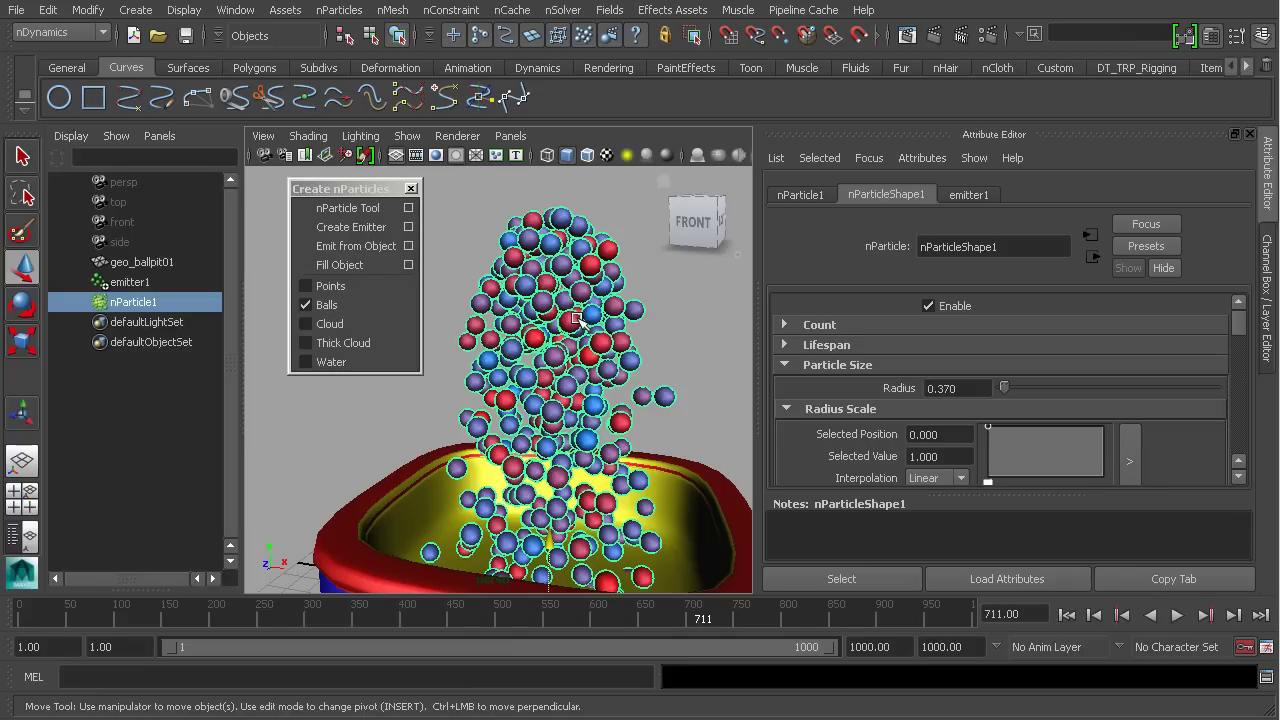
# Undo the deletion of nucleus1, play the simulation from the first frame, and stop it
pyautogui.hotkey('ctrl', 'z')
pyautogui.hotkey('ctrl', 'z')
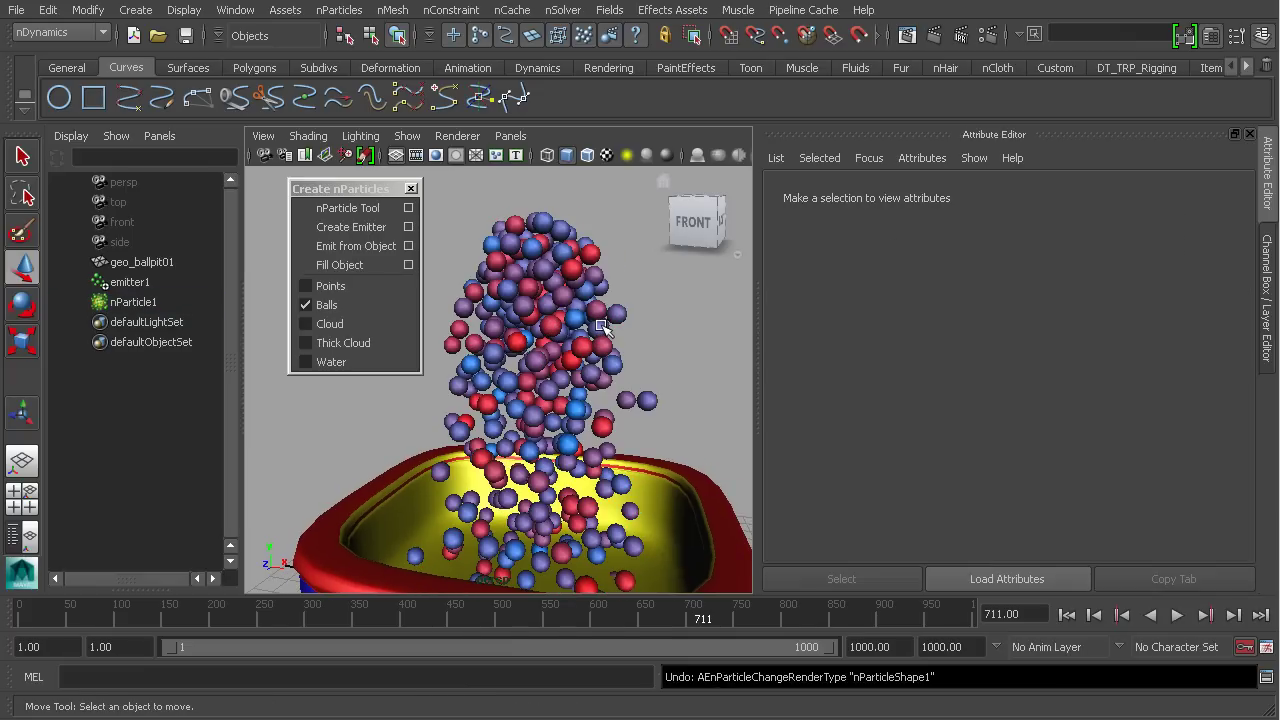
pyautogui.hotkey('ctrl', 'z')
pyautogui.click(1066, 615)
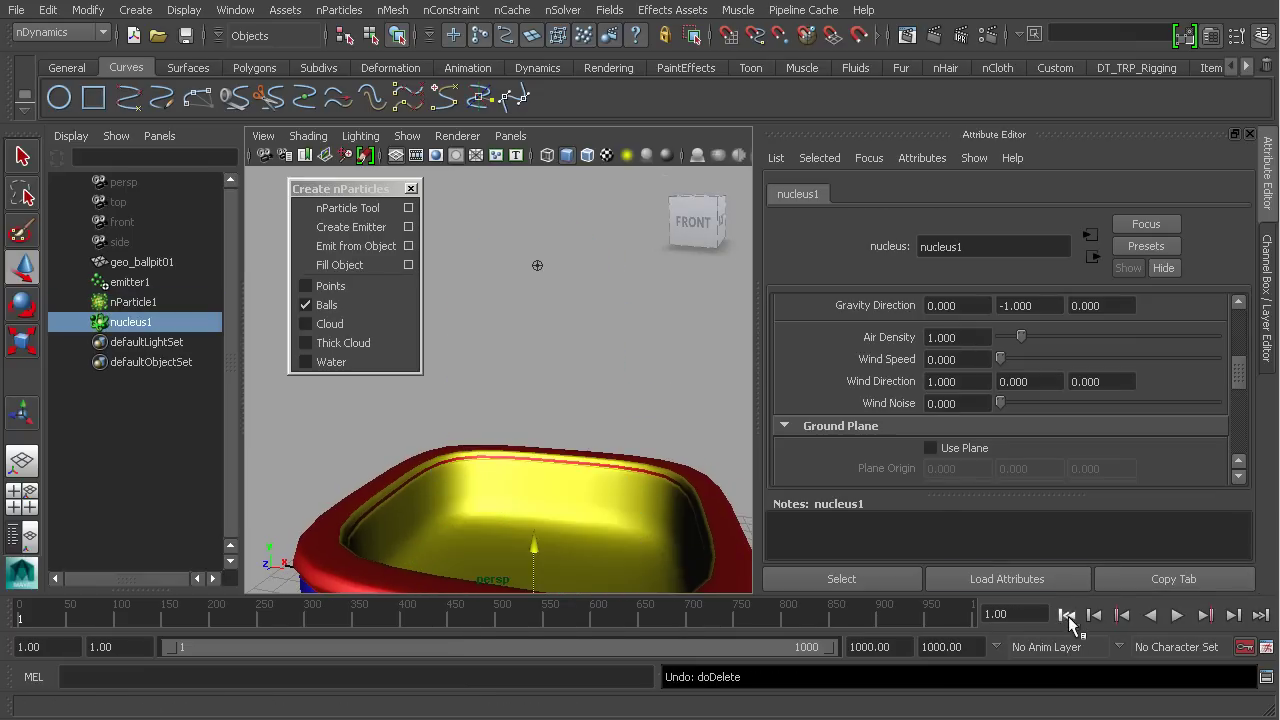
pyautogui.click(1180, 616)
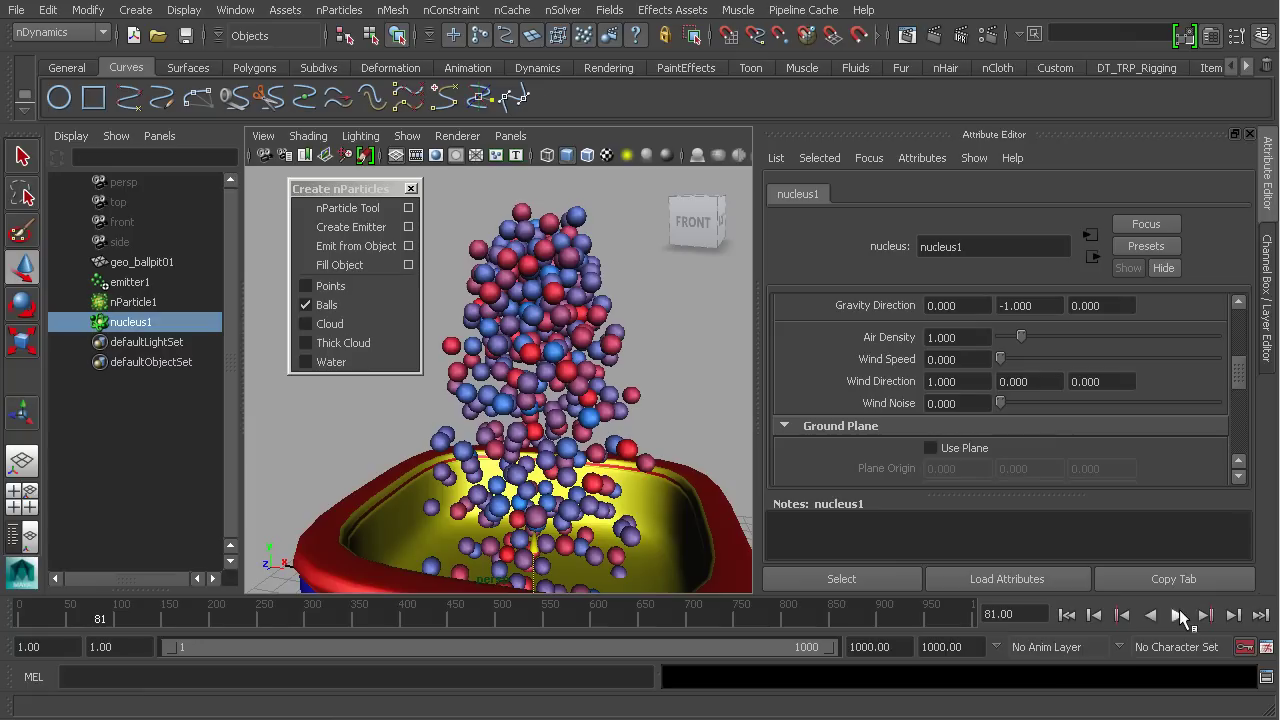
pyautogui.click(1180, 616)
# Try deleting emitter1, play the simulation to check how the existing balls behave without it, and stop playback
pyautogui.click(132, 283)
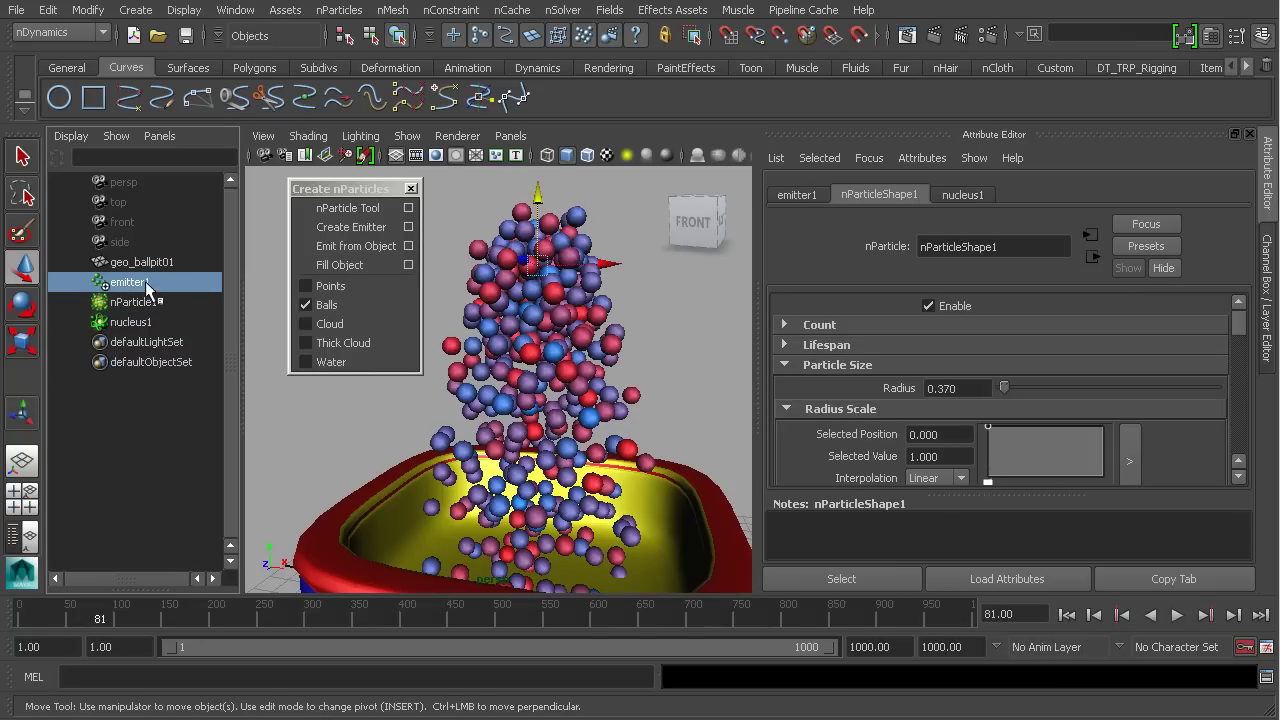
pyautogui.press('Delete')
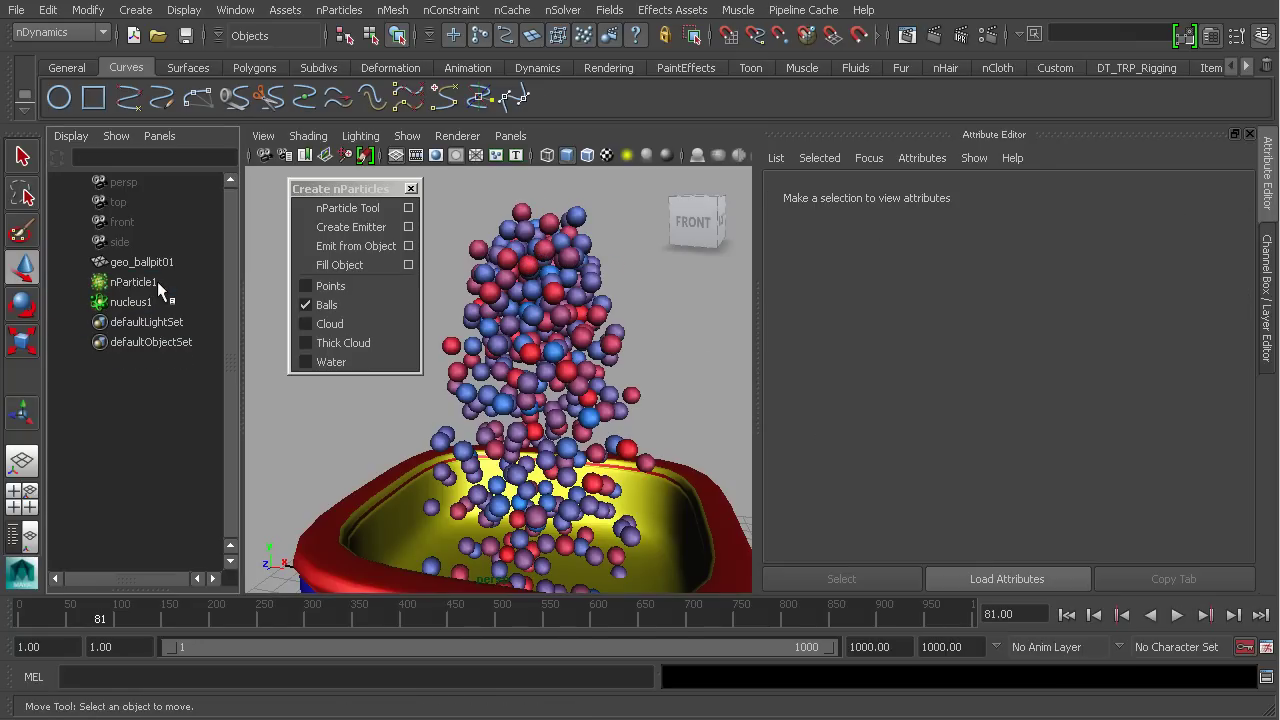
pyautogui.scroll(-2, 578, 358)
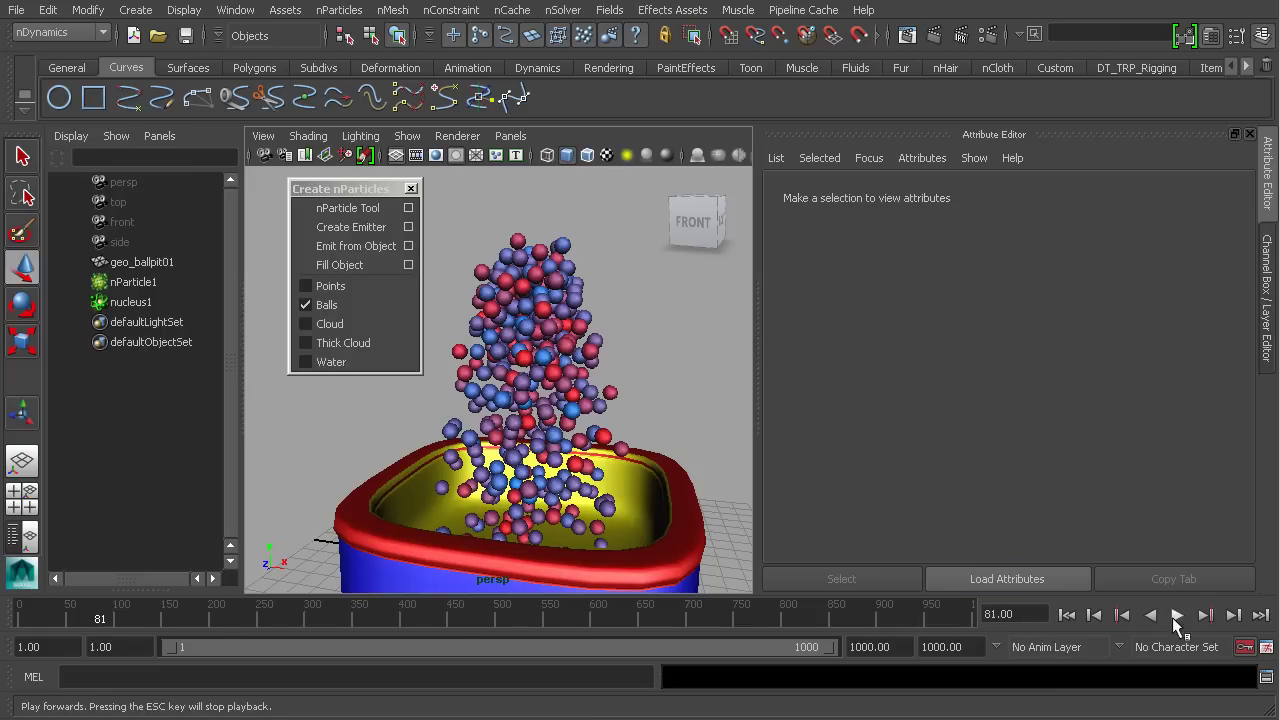
pyautogui.click(1178, 616)
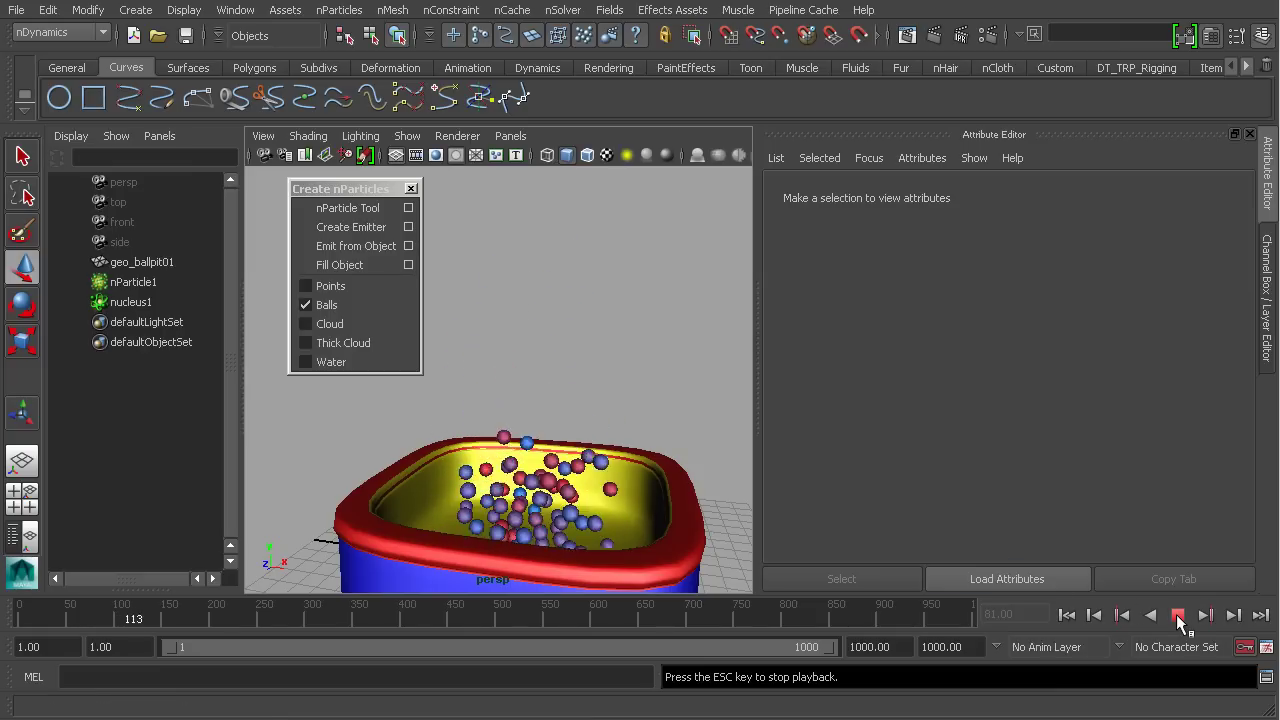
pyautogui.click(1178, 616)
pyautogui.scroll(-3, 530, 410)
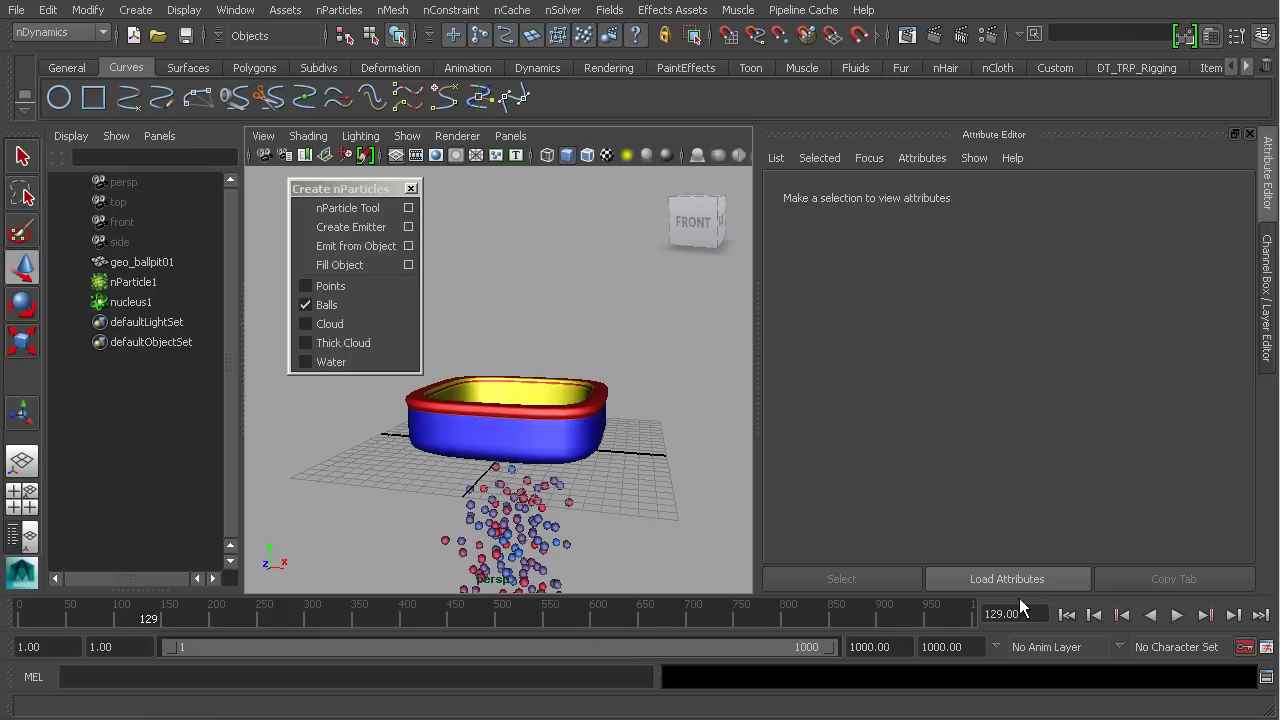
pyautogui.keyDown('alt'); pyautogui.moveTo(594, 434); pyautogui.dragTo(583, 441); pyautogui.keyUp('alt')
# Undo the deletion of emitter1, replay the simulation from the start, stop it, and return to the first frame
pyautogui.hotkey('ctrl', 'z')
pyautogui.hotkey('ctrl', 'z')
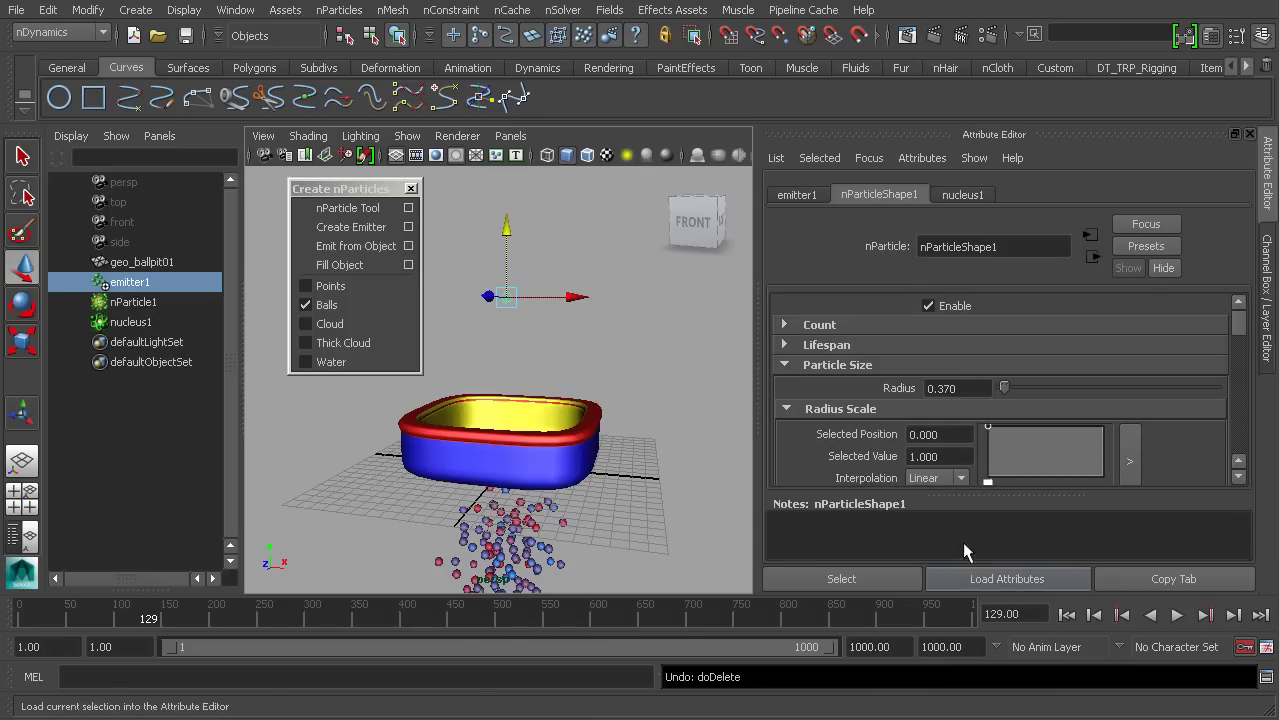
pyautogui.click(1067, 616)
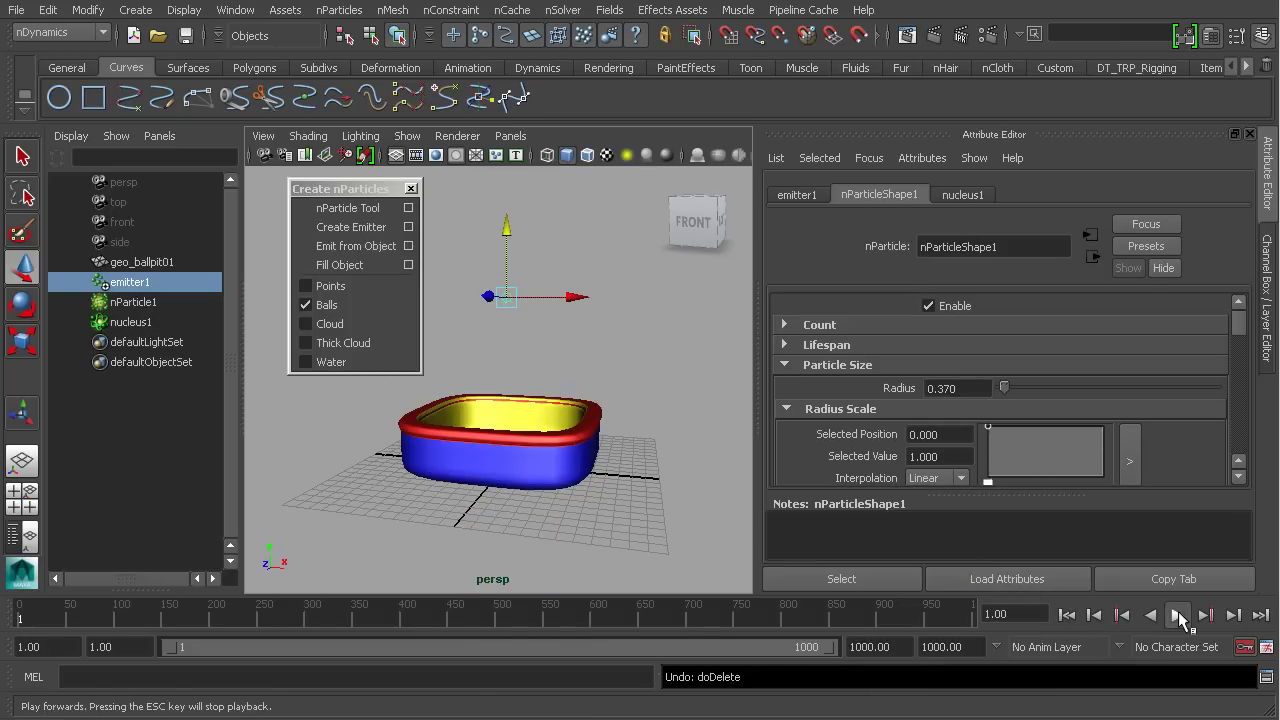
pyautogui.click(1176, 615)
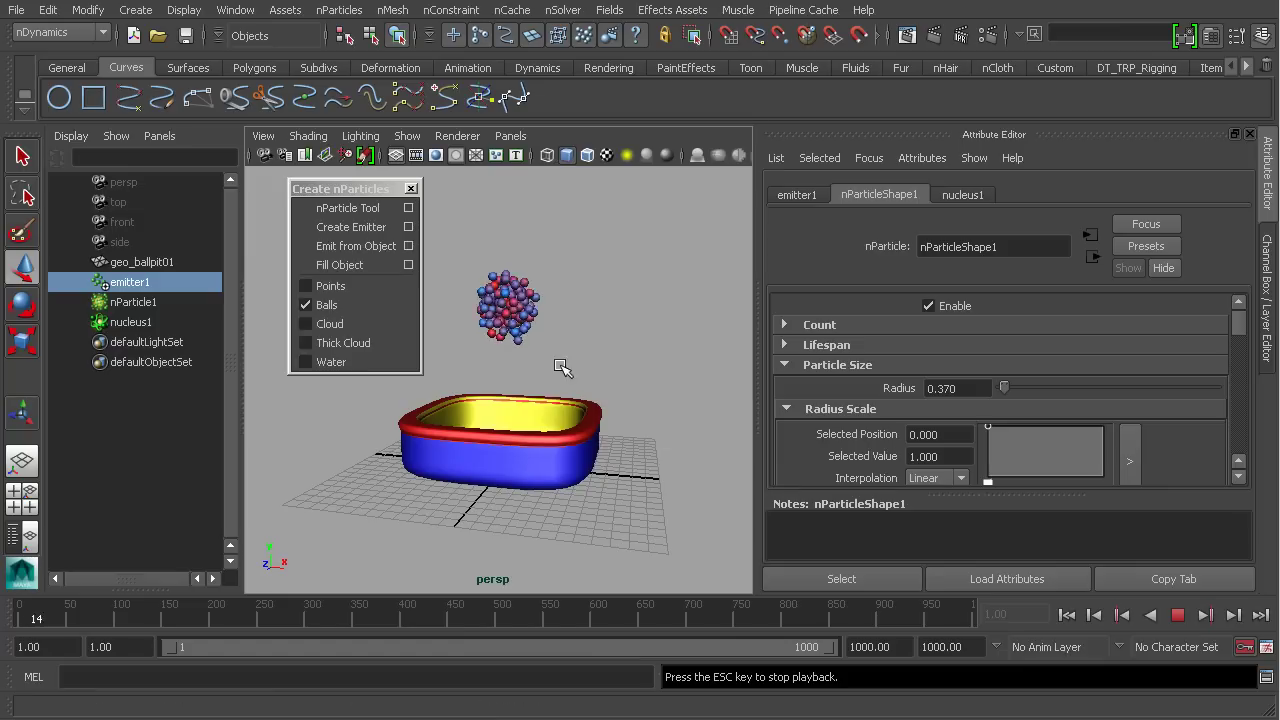
pyautogui.click(1178, 615)
pyautogui.click(1066, 615)
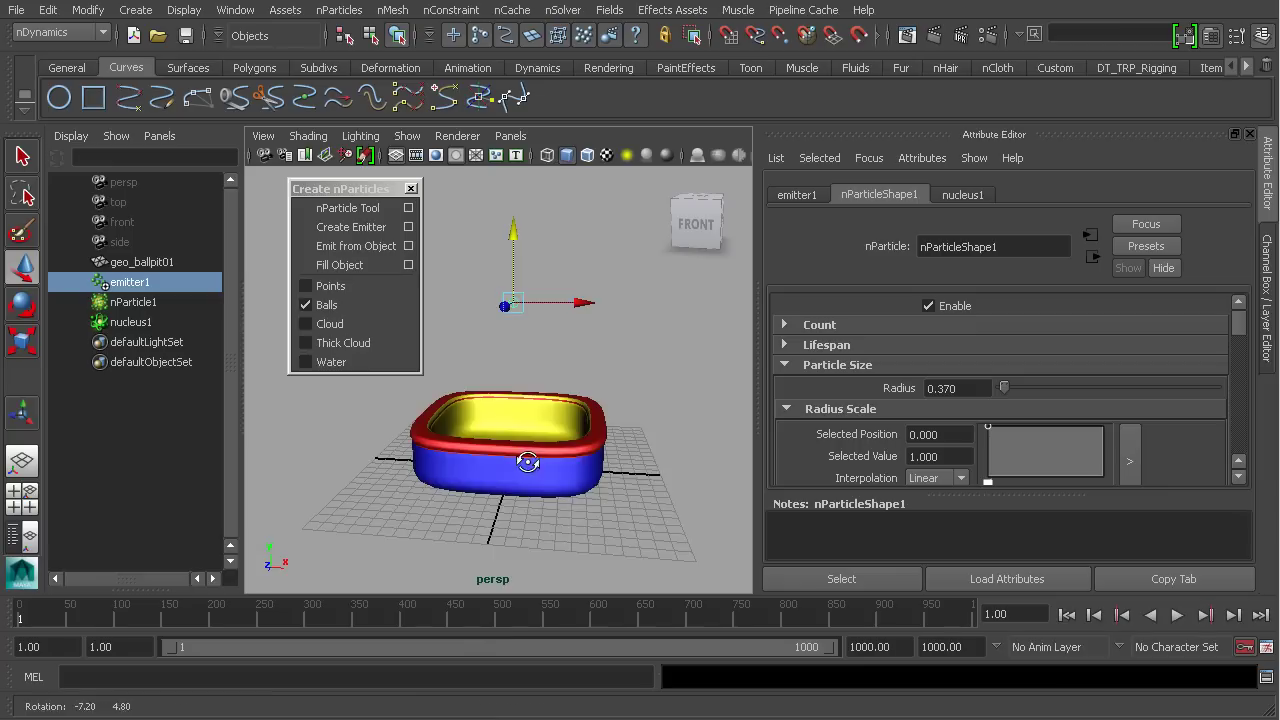
# Make the geo_ballpit01 tray a passive collider, play the simulation to check the balls collide with it, and stop playback
pyautogui.click(603, 476)
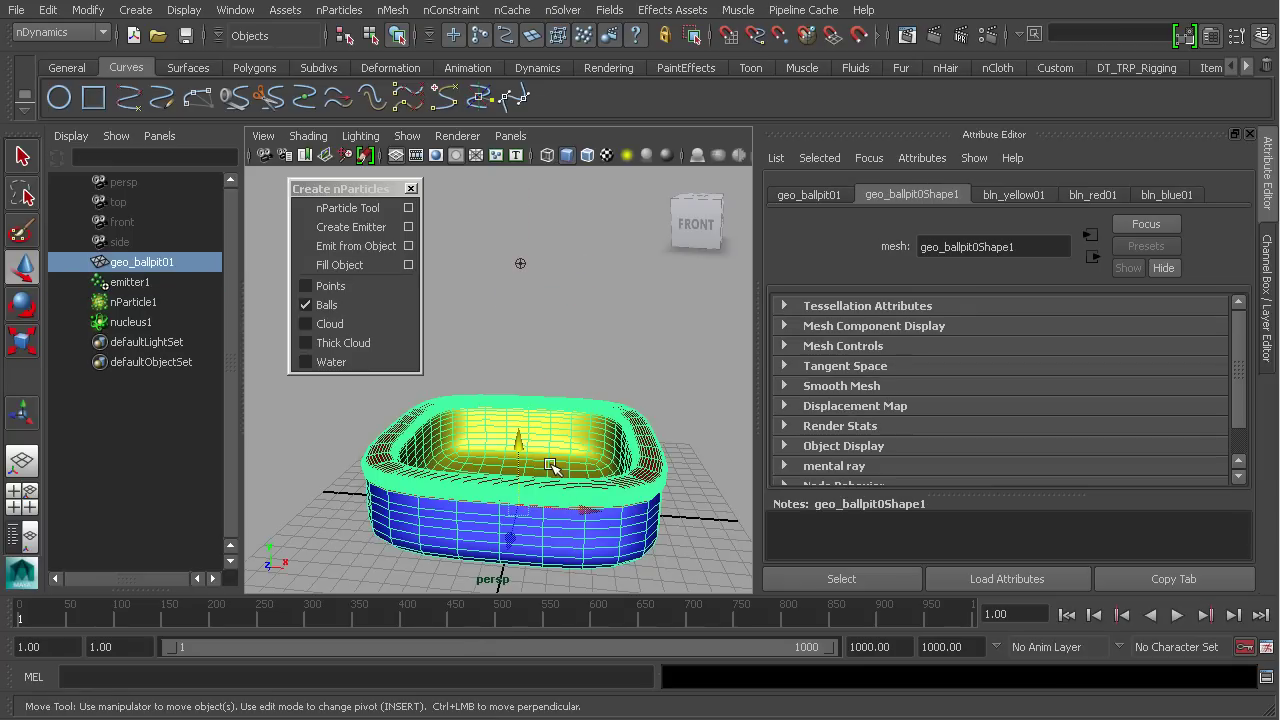
pyautogui.keyDown('alt'); pyautogui.moveTo(548, 466); pyautogui.dragTo(521, 471); pyautogui.keyUp('alt')
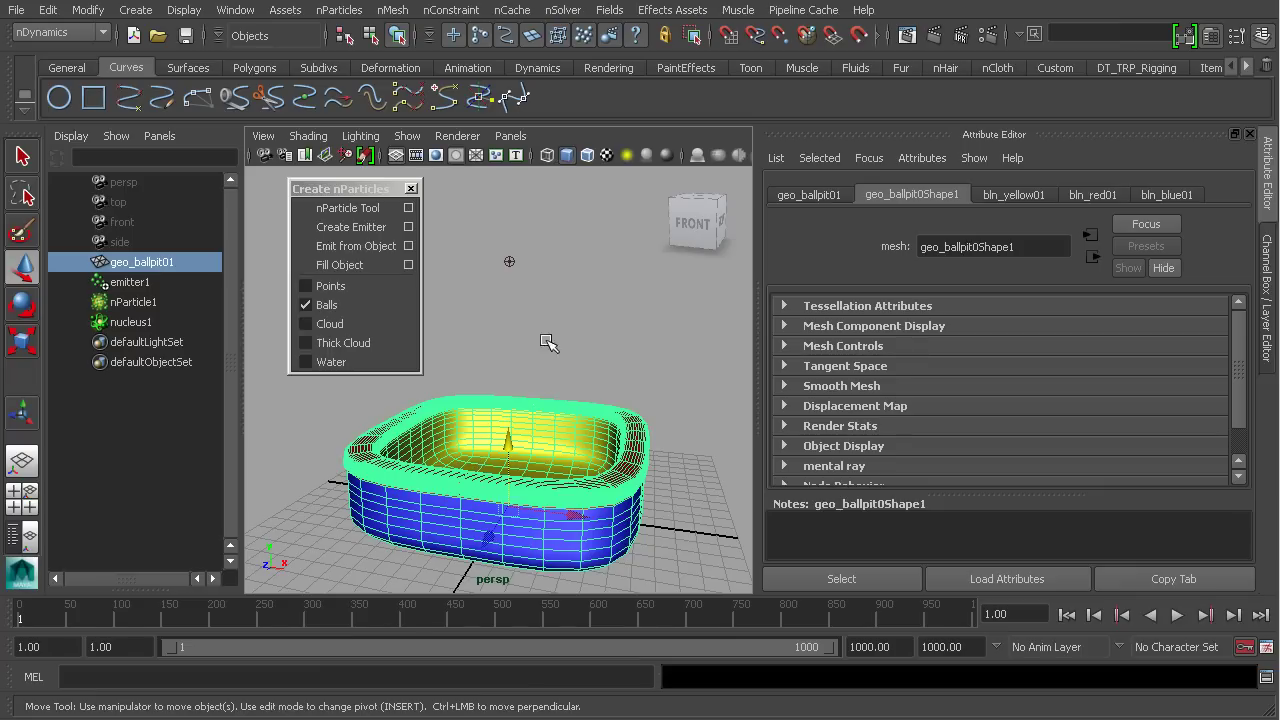
pyautogui.keyDown('alt'); pyautogui.moveTo(518, 382); pyautogui.dragTo(486, 400); pyautogui.keyUp('alt')
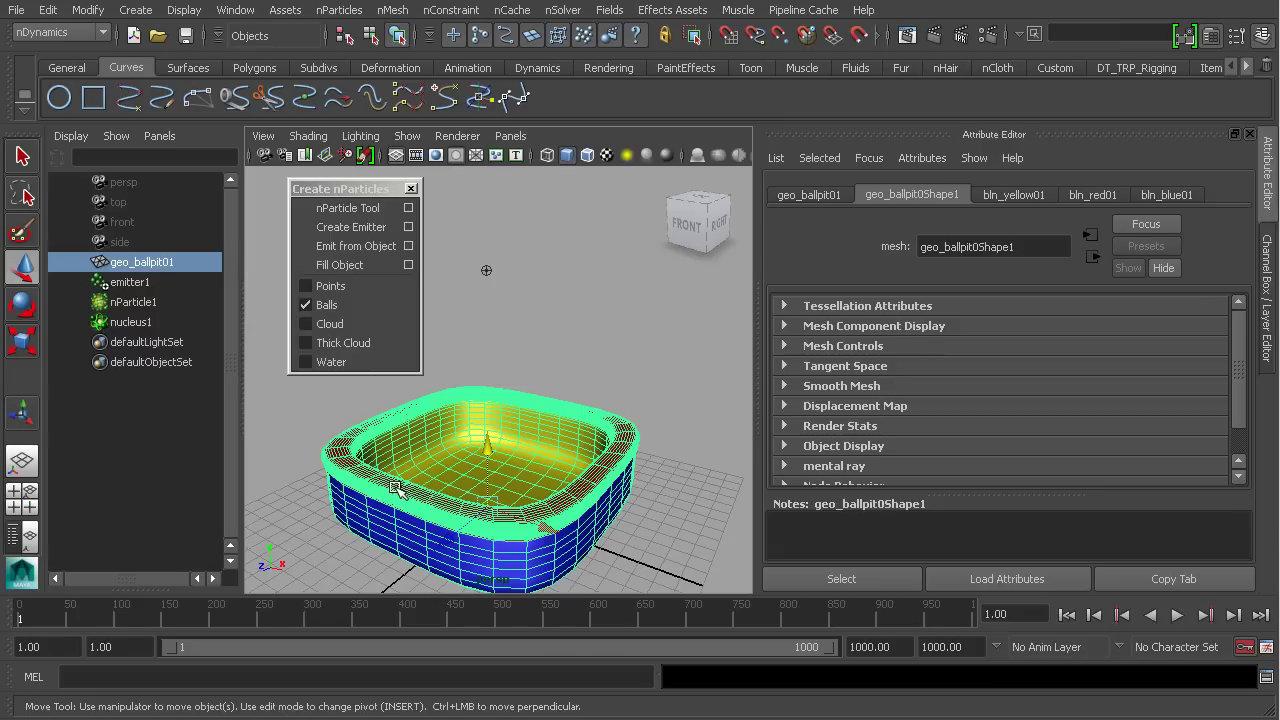
pyautogui.keyDown('alt'); pyautogui.moveTo(519, 486); pyautogui.dragTo(589, 494); pyautogui.keyUp('alt')
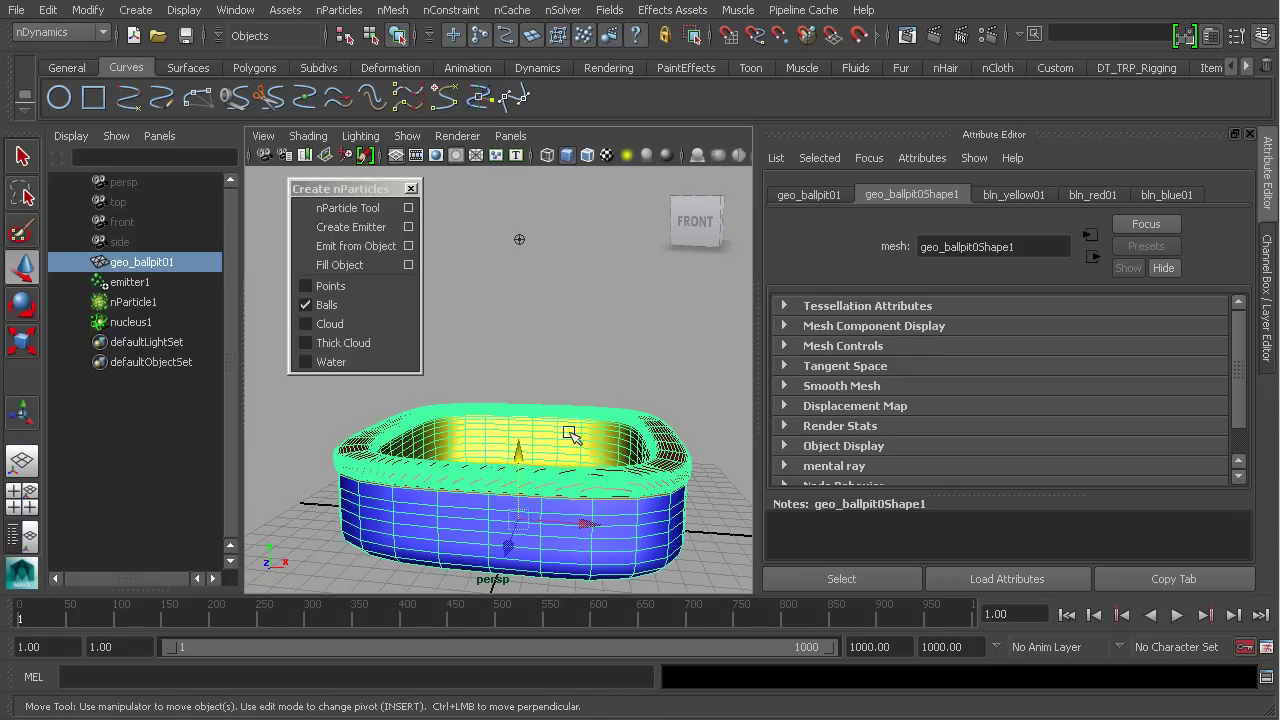
pyautogui.keyDown('alt'); pyautogui.moveTo(532, 474); pyautogui.dragTo(412, 458); pyautogui.keyUp('alt')
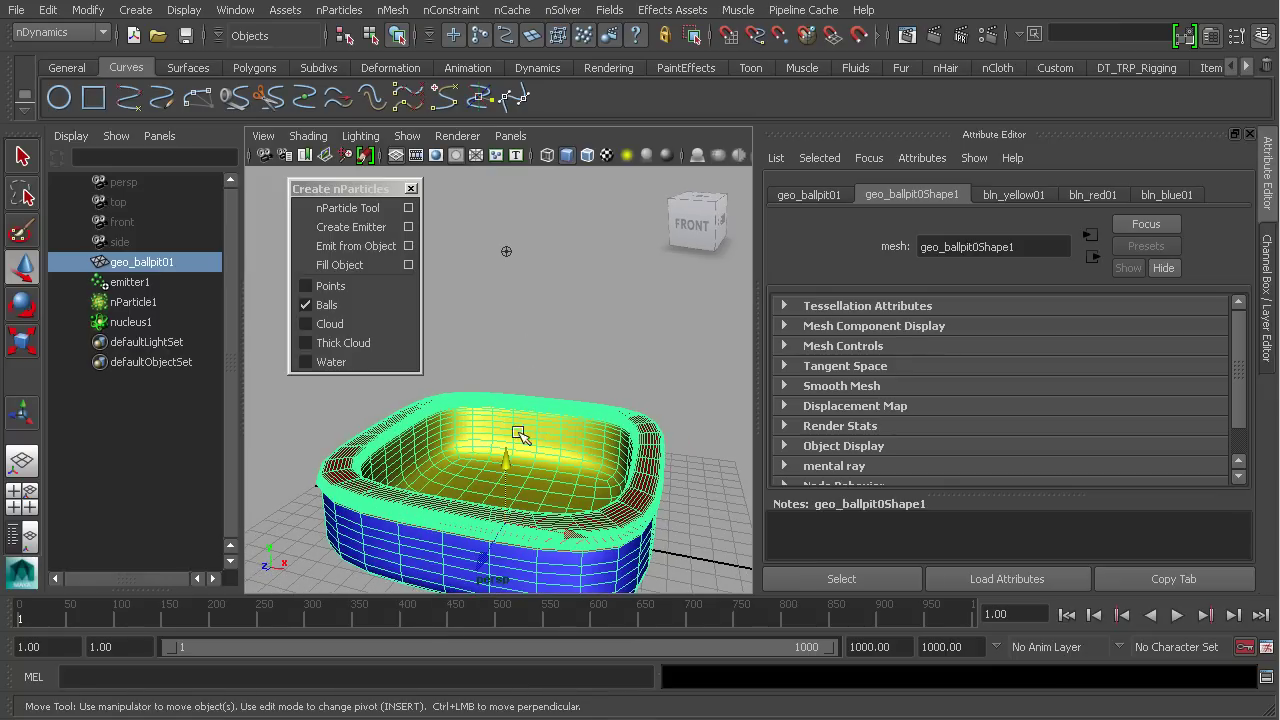
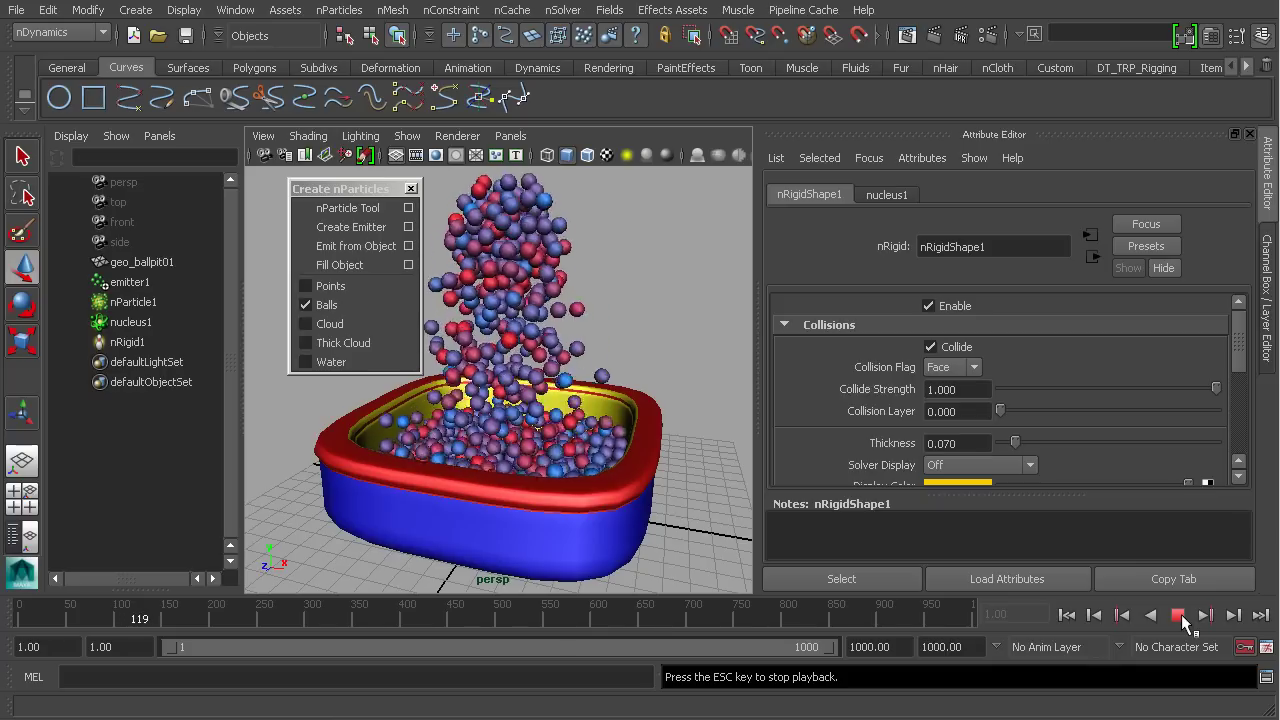
pyautogui.click(1178, 615)
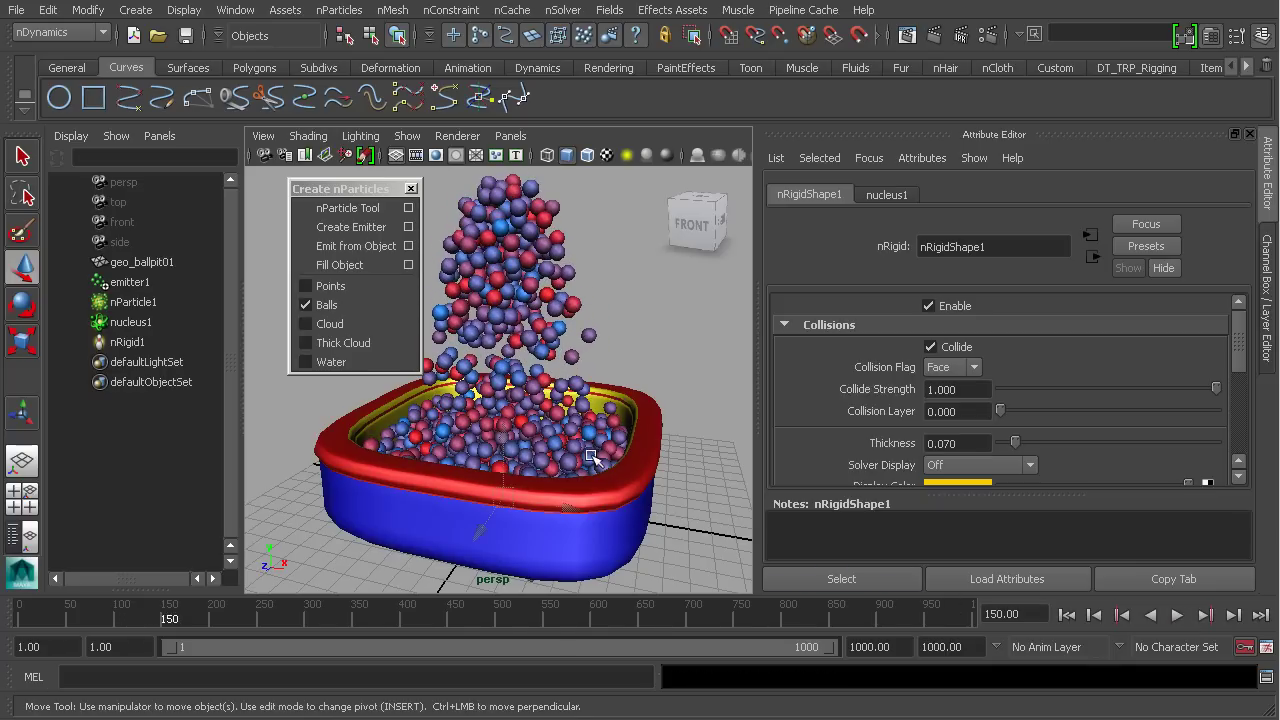
# Try disabling nParticleShape1, play and stop the simulation to check its effect, and inspect the balls in the tray
pyautogui.keyDown('alt'); pyautogui.moveTo(595, 459); pyautogui.dragTo(617, 433); pyautogui.keyUp('alt')
pyautogui.keyDown('alt'); pyautogui.moveTo(617, 433); pyautogui.dragTo(541, 333, button='right'); pyautogui.keyUp('alt')
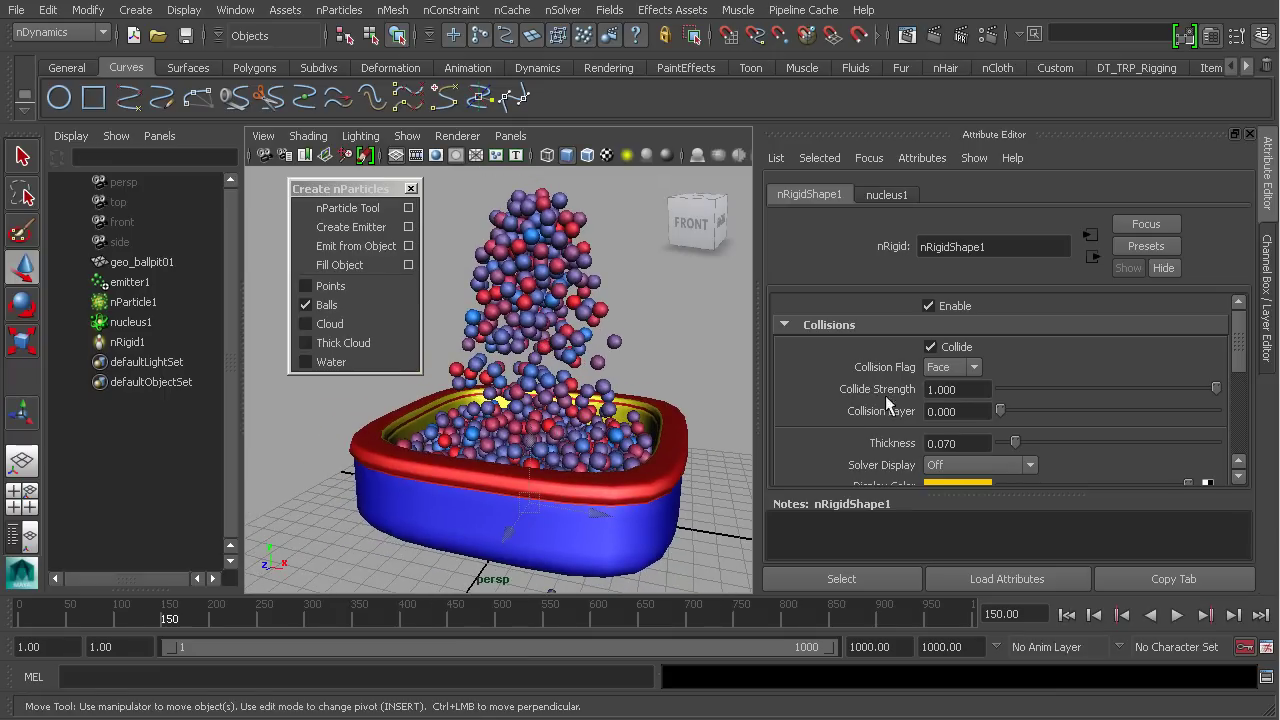
pyautogui.click(144, 285)
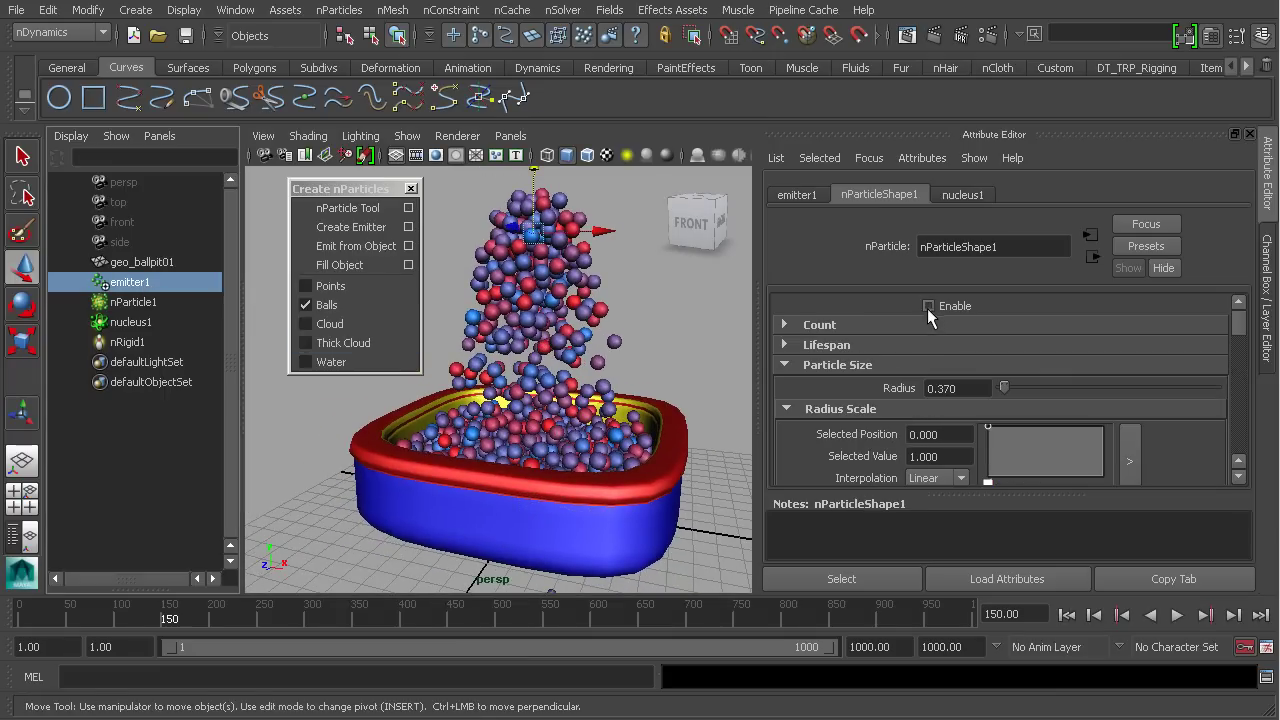
pyautogui.click(1177, 616)
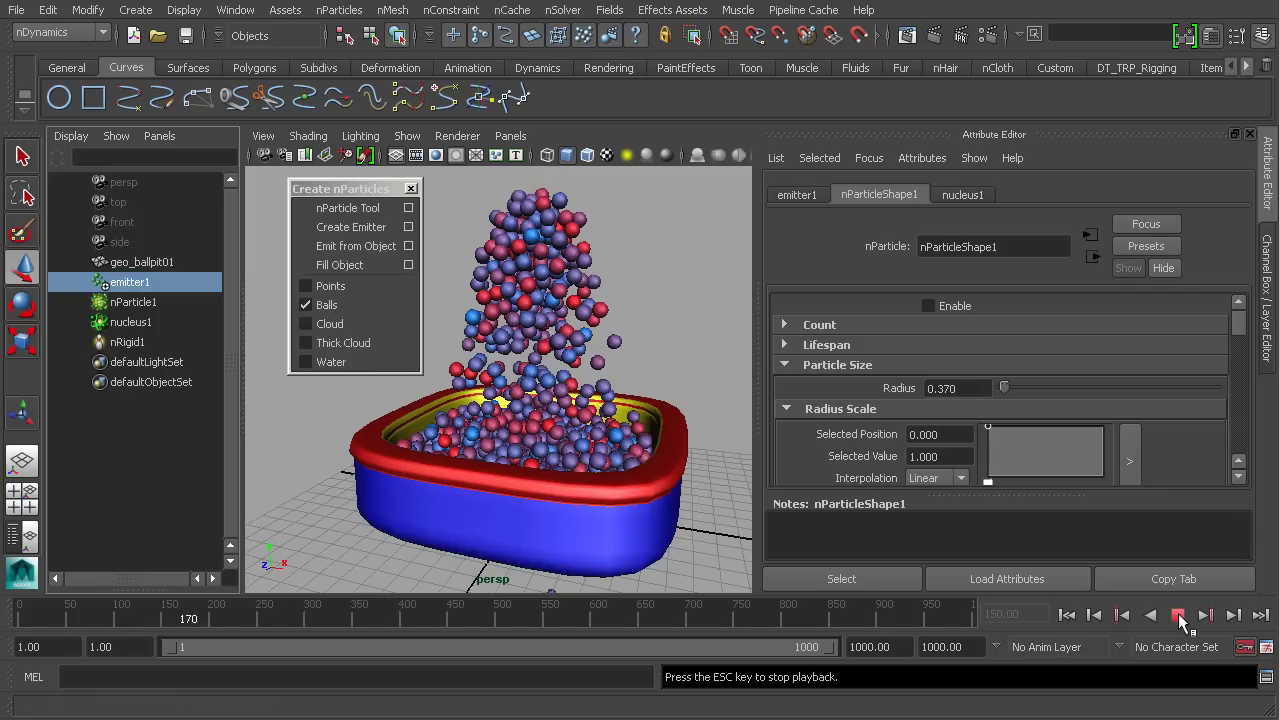
pyautogui.click(1178, 616)
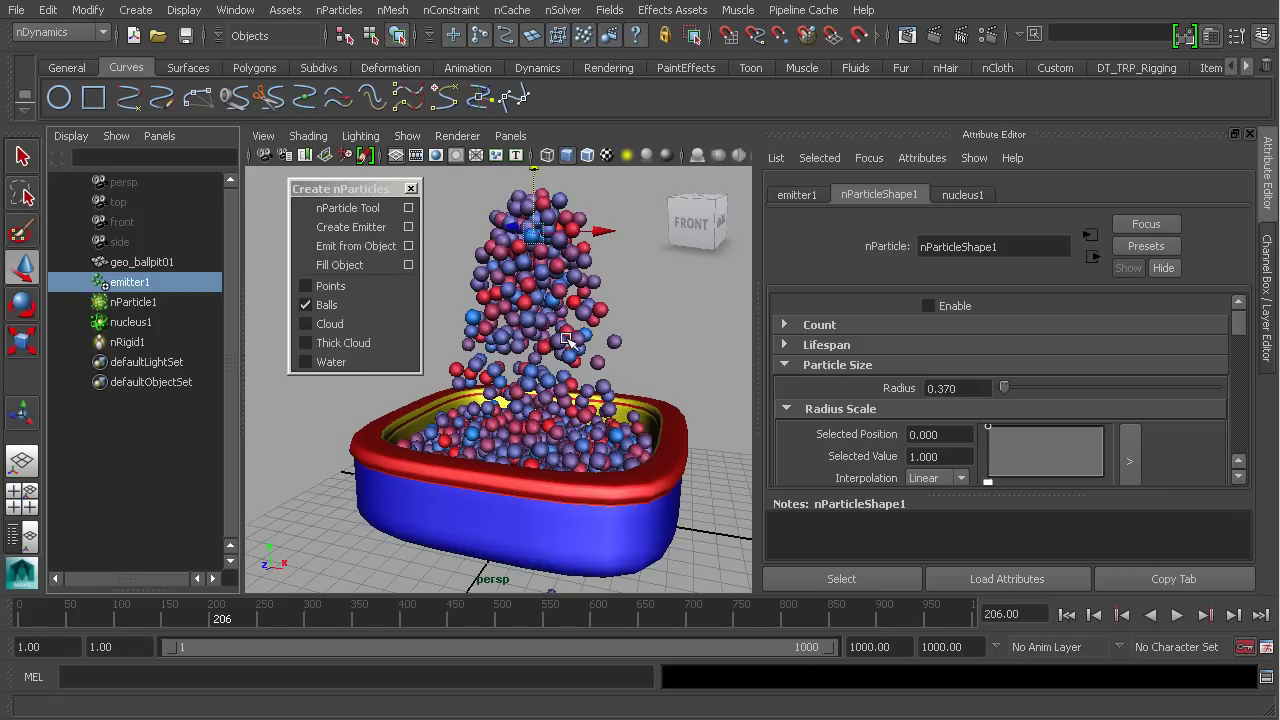
pyautogui.keyDown('alt'); pyautogui.moveTo(575, 288); pyautogui.dragTo(623, 316); pyautogui.keyUp('alt')
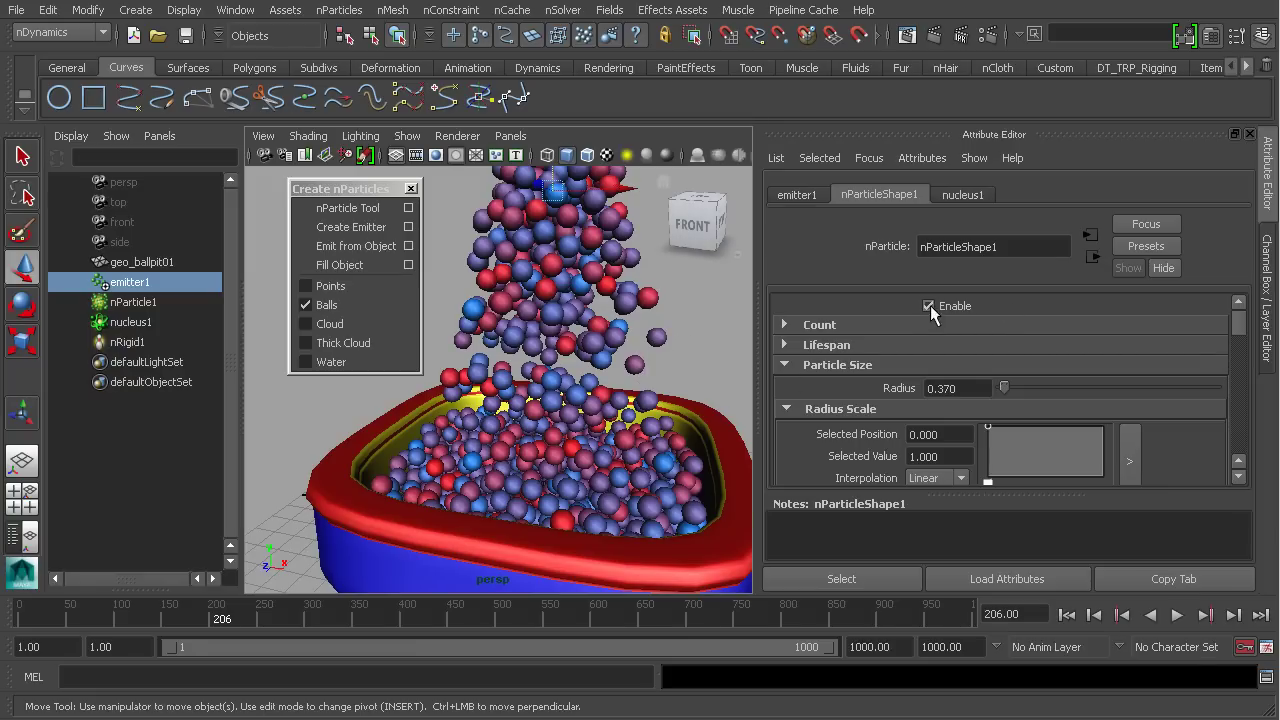
# With nParticleShape1 enabled again, play the simulation from the first frame to check the tray filling, and stop it
pyautogui.click(1066, 615)
pyautogui.click(1177, 615)
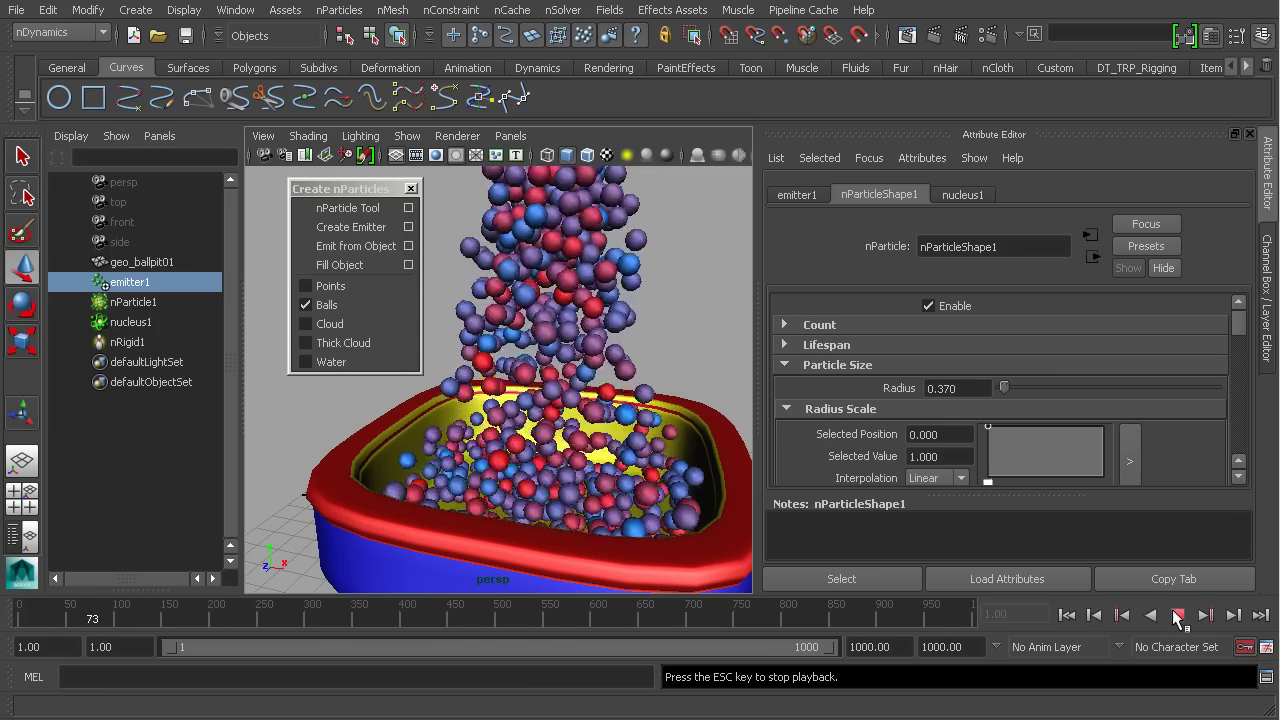
pyautogui.click(1177, 615)
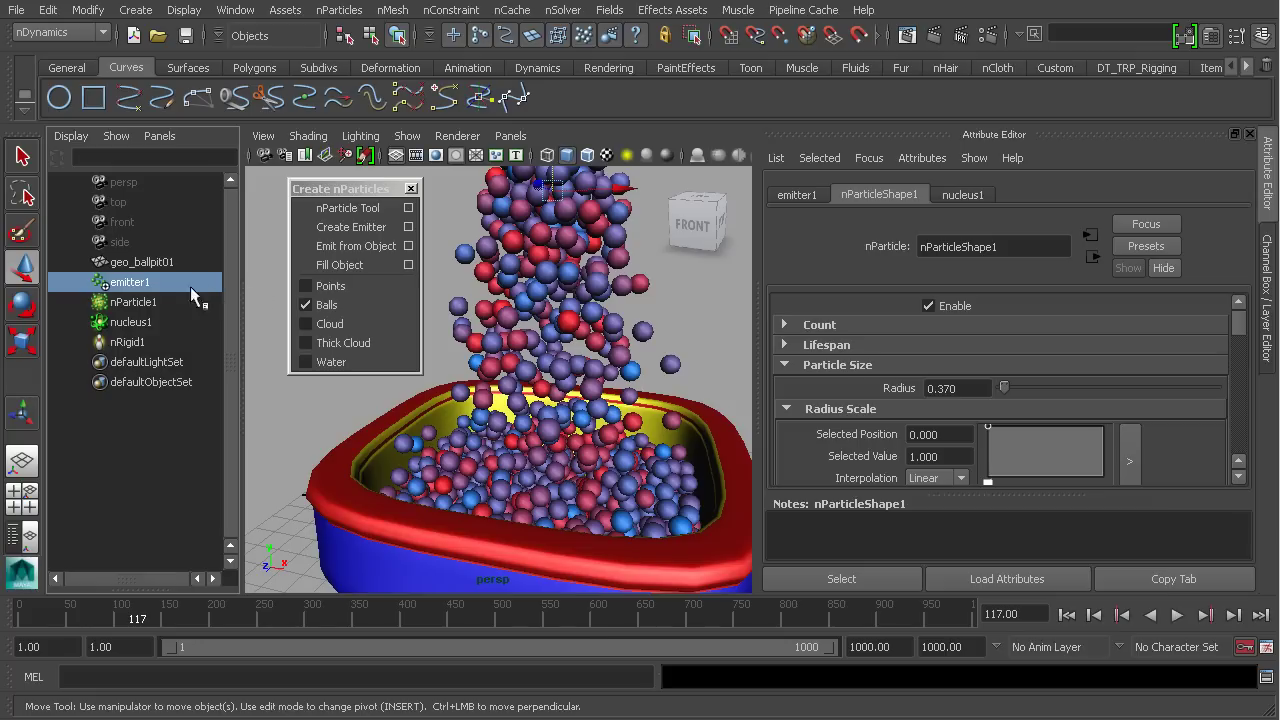
# Resume the simulation, lower emitter1's rate to 0 particles per second so the balls settle in the tray, and stop playback
pyautogui.click(798, 196)
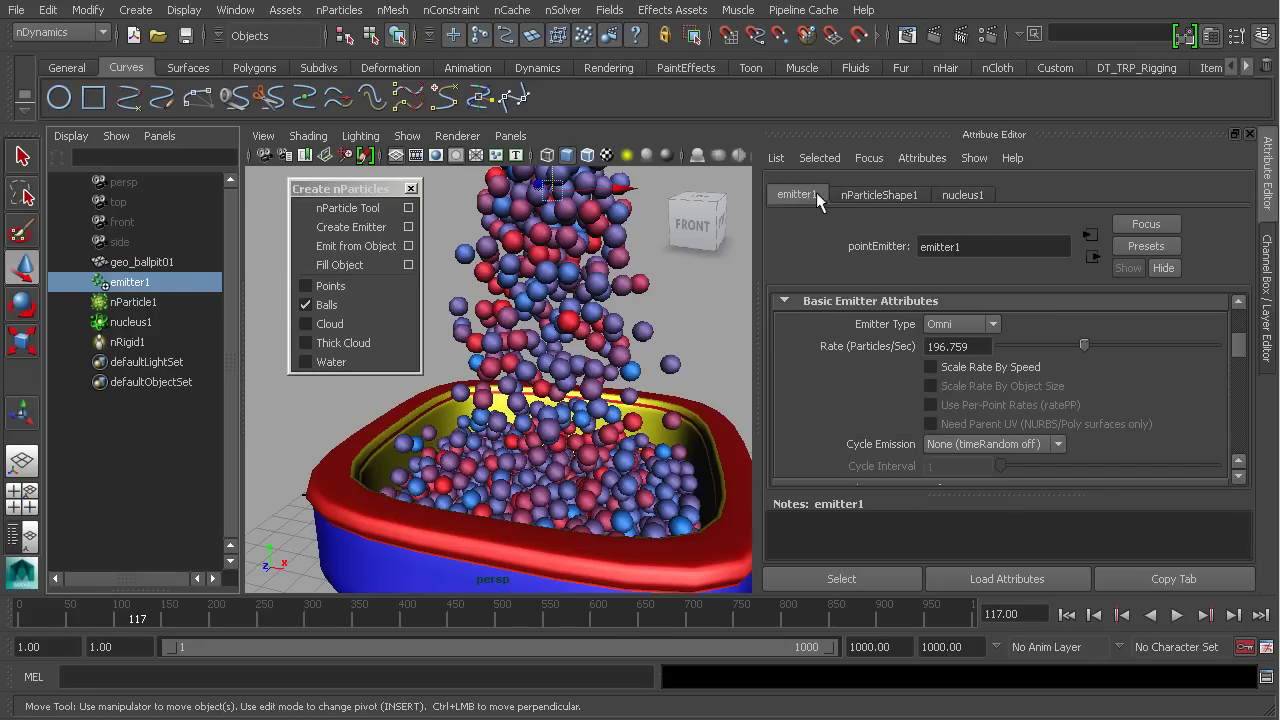
pyautogui.click(1177, 615)
pyautogui.moveTo(1083, 345); pyautogui.dragTo(987, 350)
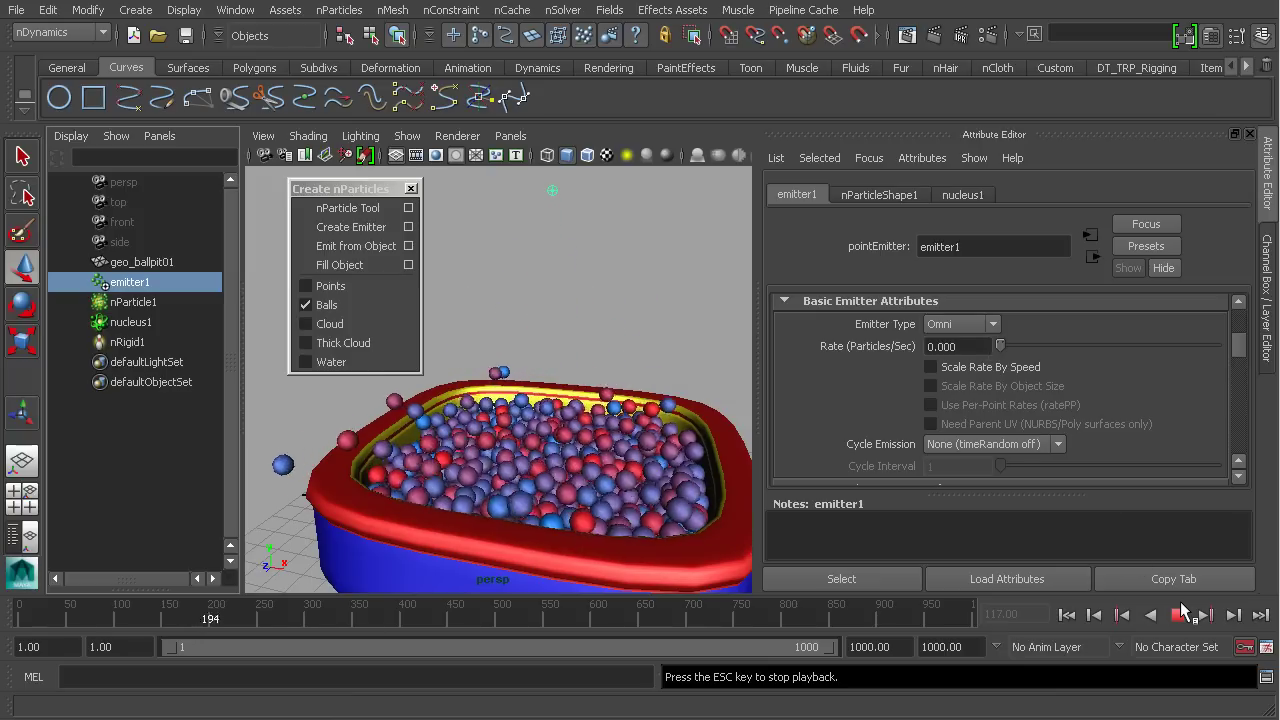
pyautogui.scroll(-3, 545, 427)
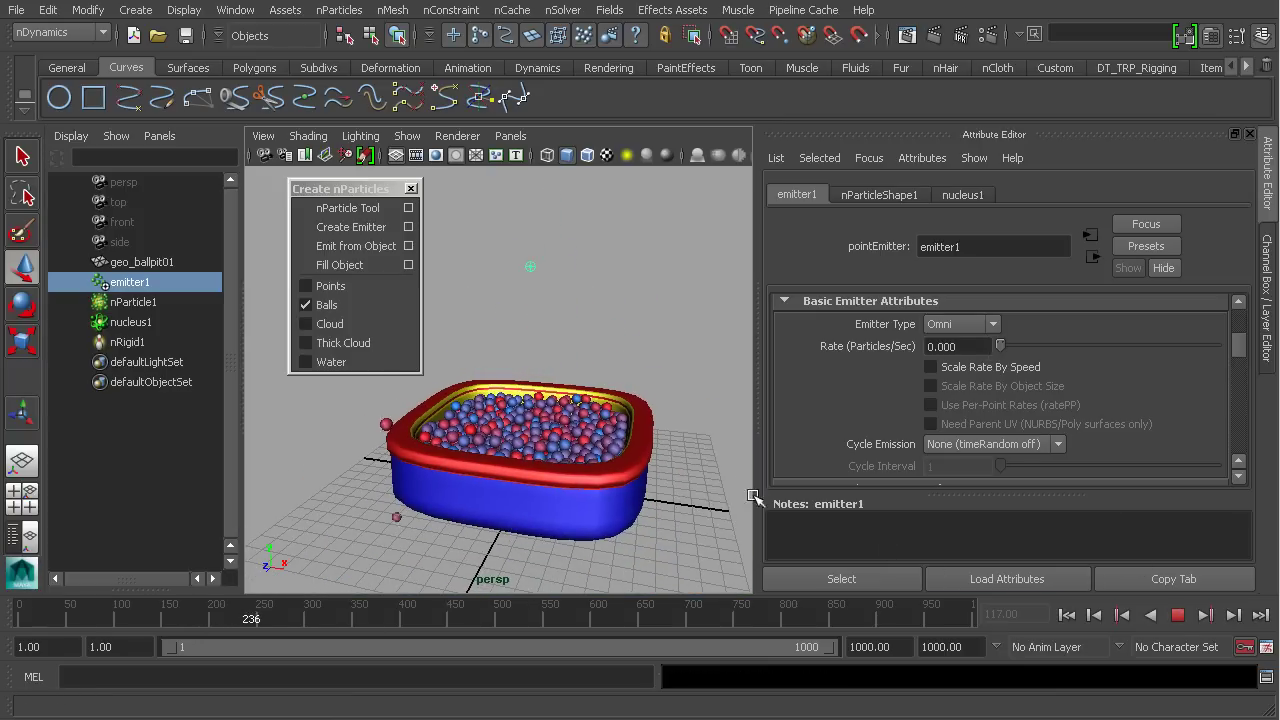
pyautogui.click(1177, 615)
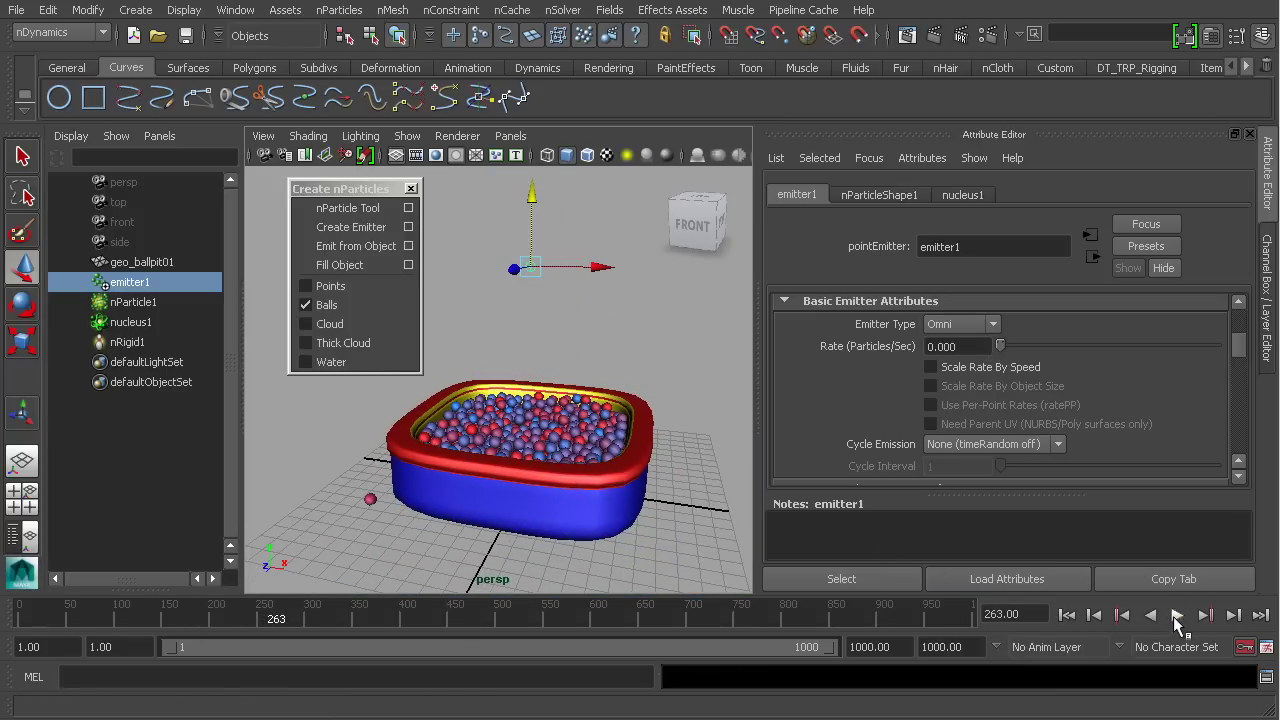
# Set the initial state of nParticle1 from the current settled balls and return to the first frame to check the filled tray
pyautogui.scroll(4, 532, 466)
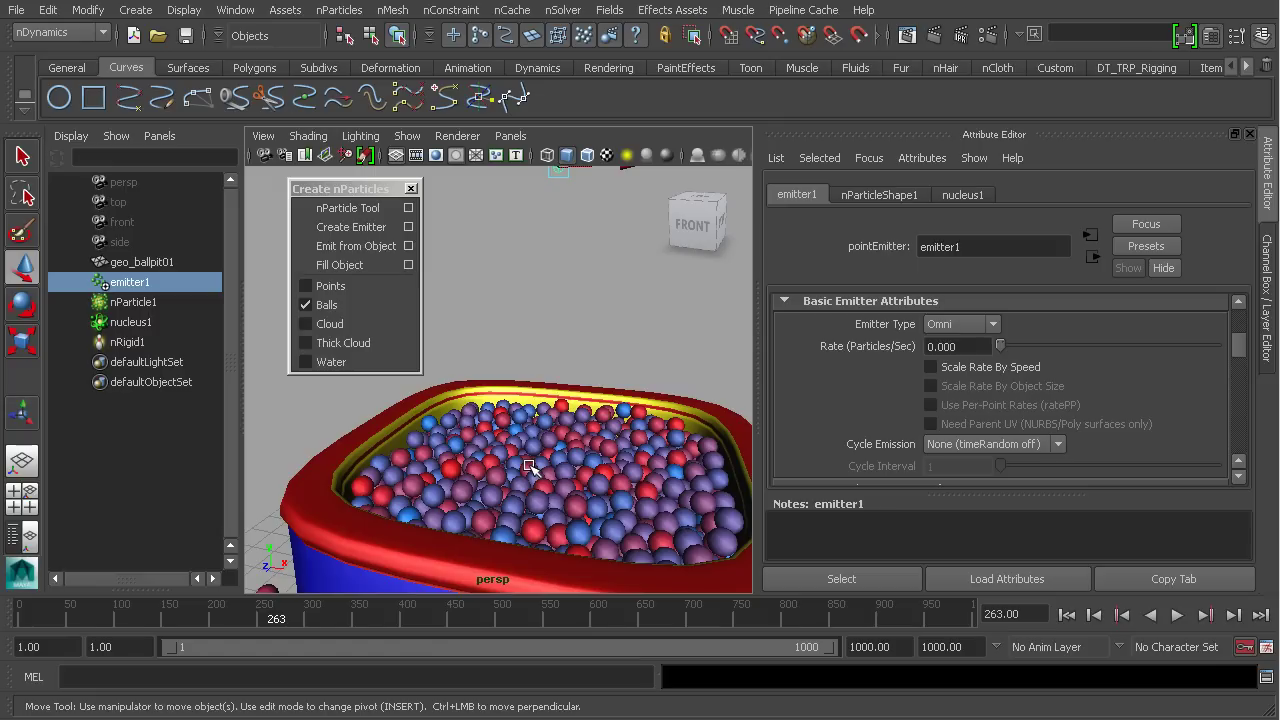
pyautogui.click(530, 466)
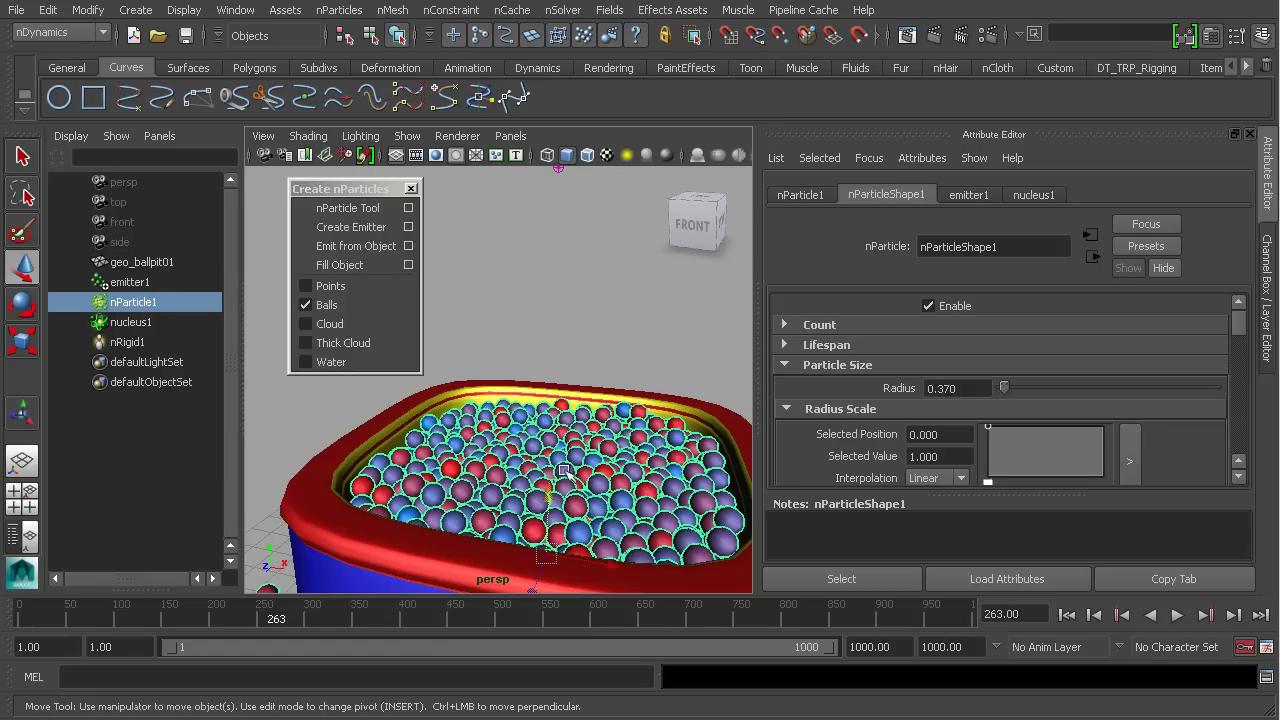
pyautogui.scroll(-5, 555, 476)
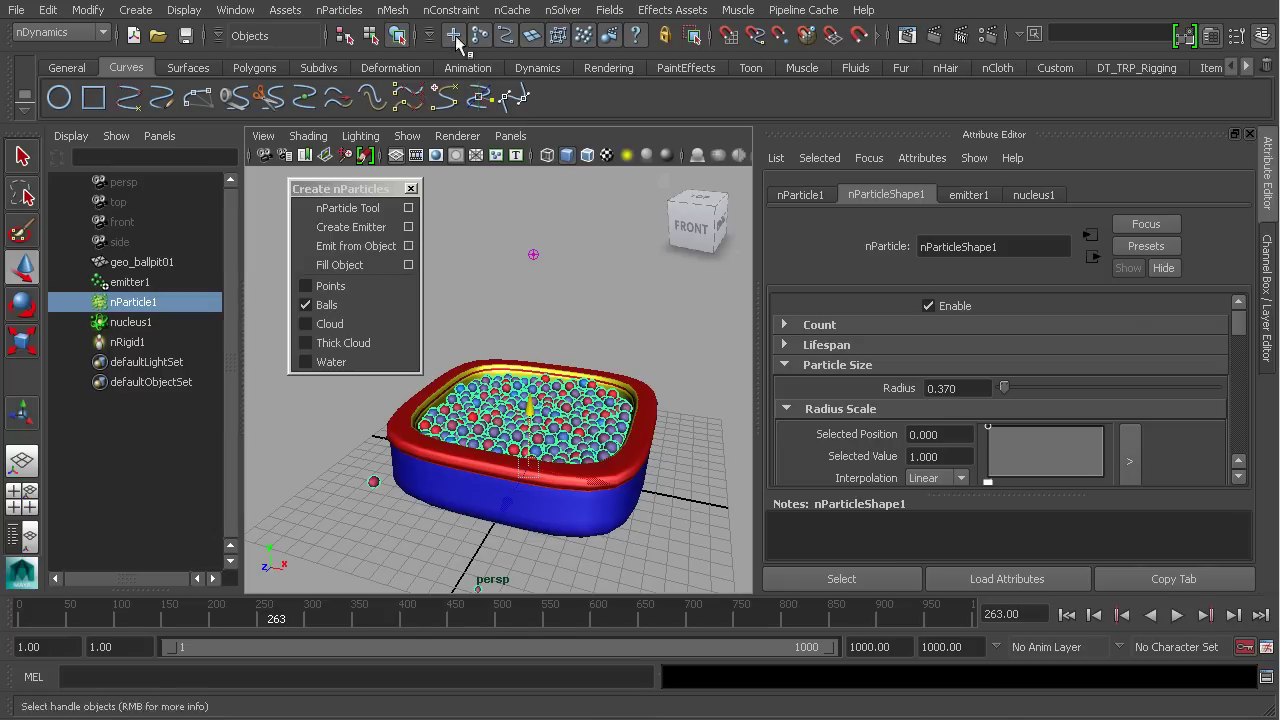
pyautogui.click(394, 10)
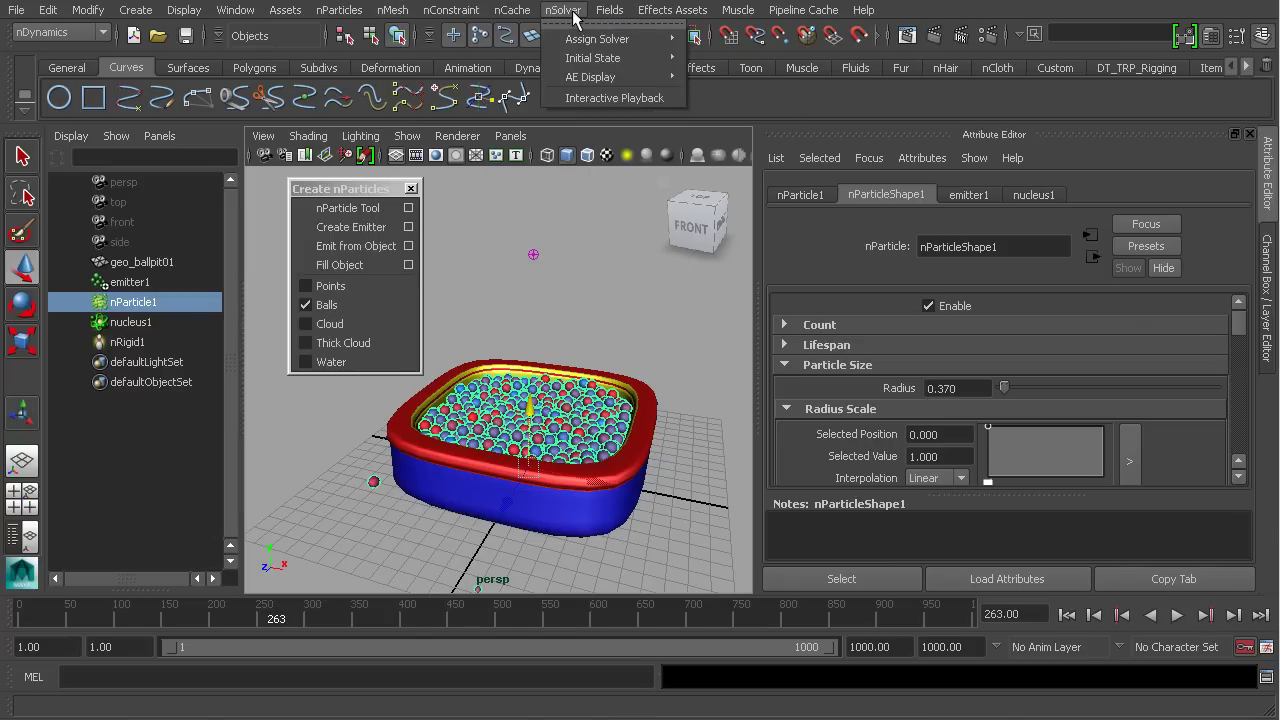
pyautogui.moveTo(594, 62)
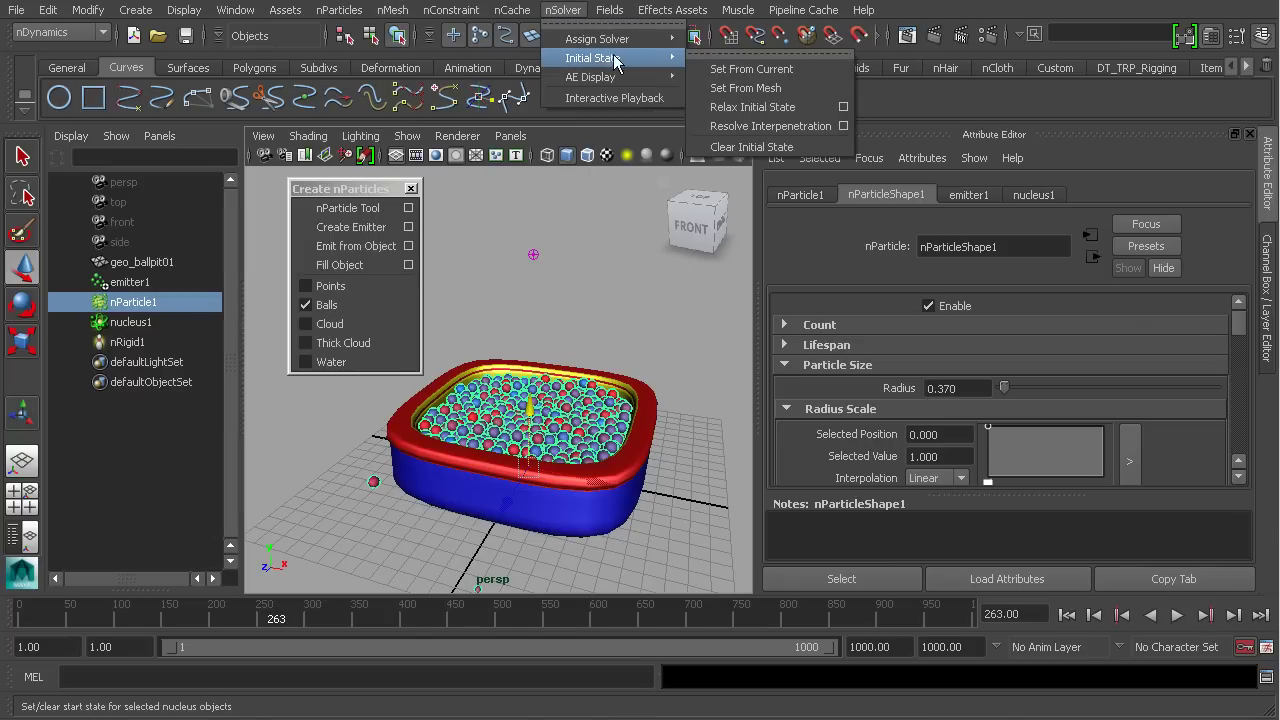
pyautogui.click(746, 70)
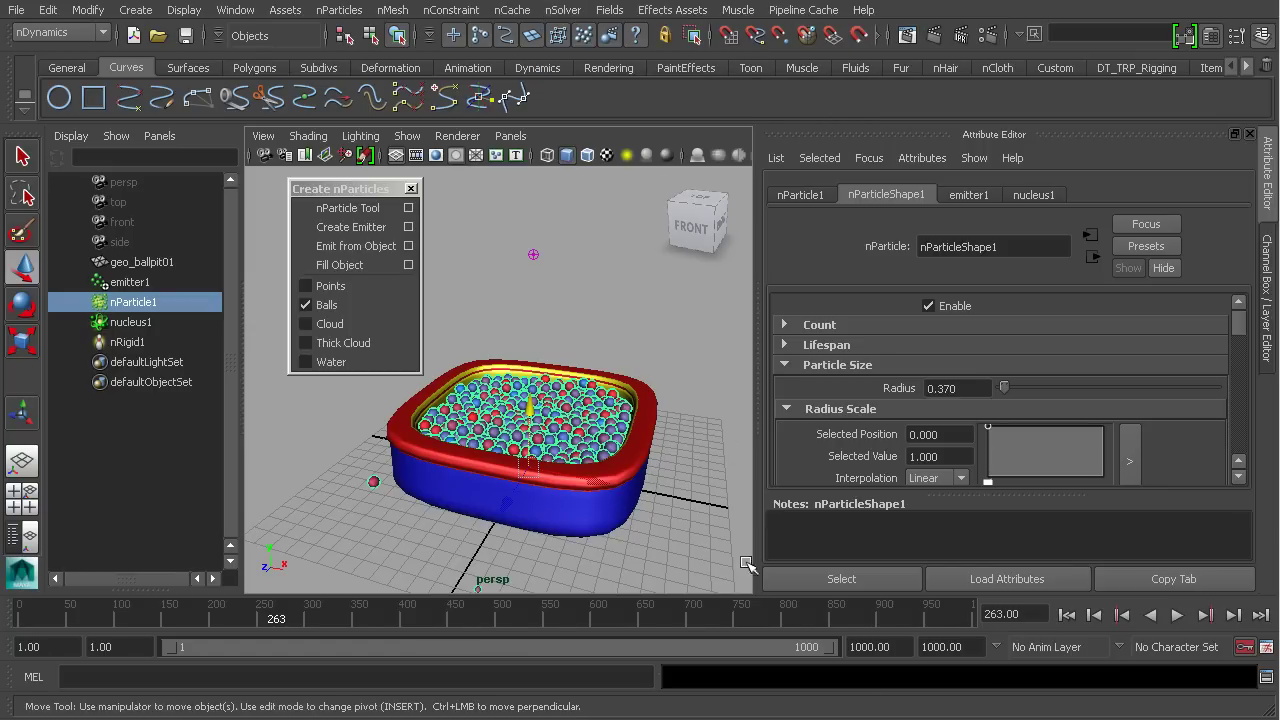
pyautogui.click(1066, 615)
pyautogui.keyDown('alt'); pyautogui.moveTo(577, 407); pyautogui.dragTo(568, 426); pyautogui.keyUp('alt')
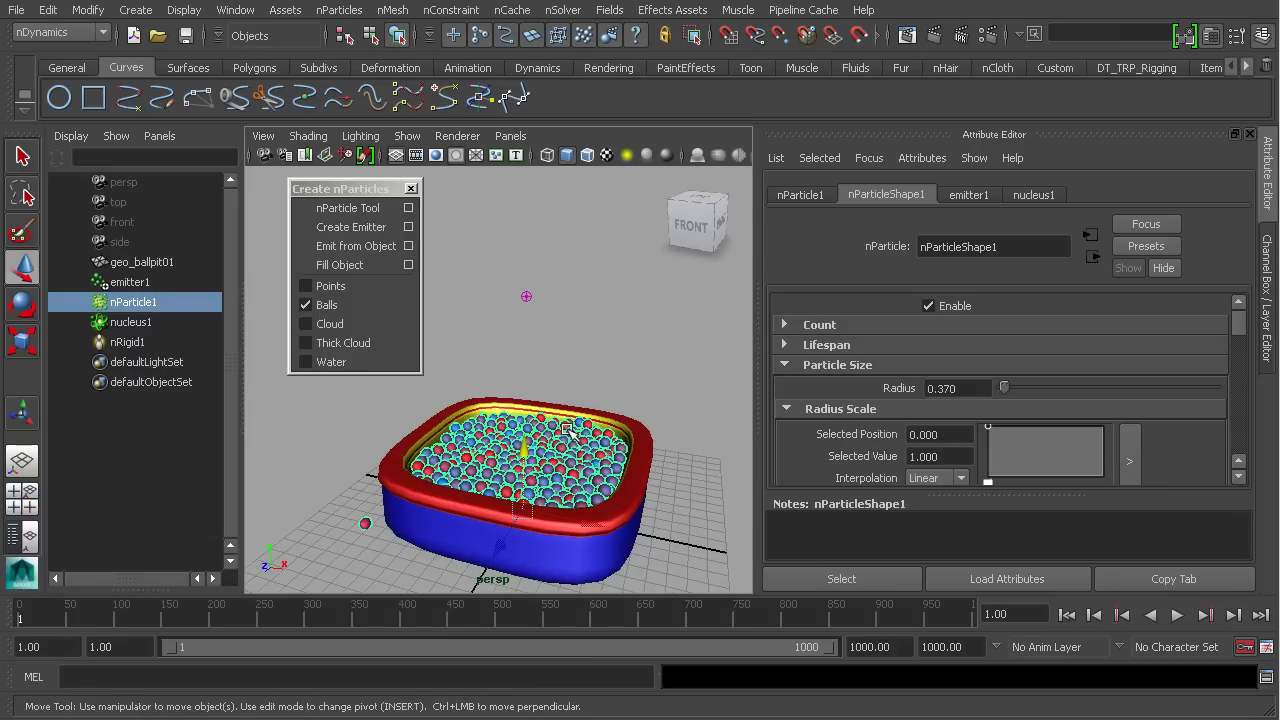
# Raise emitter1's rate to 99.537 particles per second, then briefly play and stop the simulation from the filled tray
pyautogui.click(148, 284)
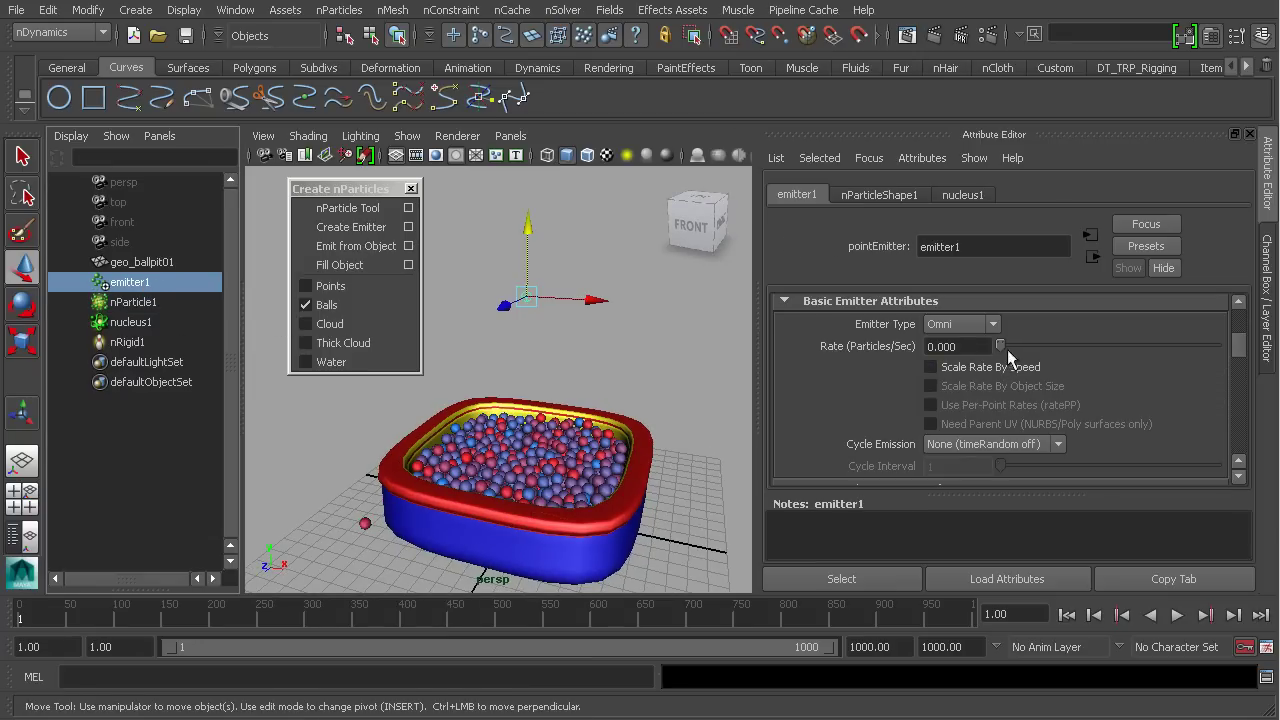
pyautogui.moveTo(1003, 346); pyautogui.dragTo(1044, 349)
pyautogui.click(1177, 615)
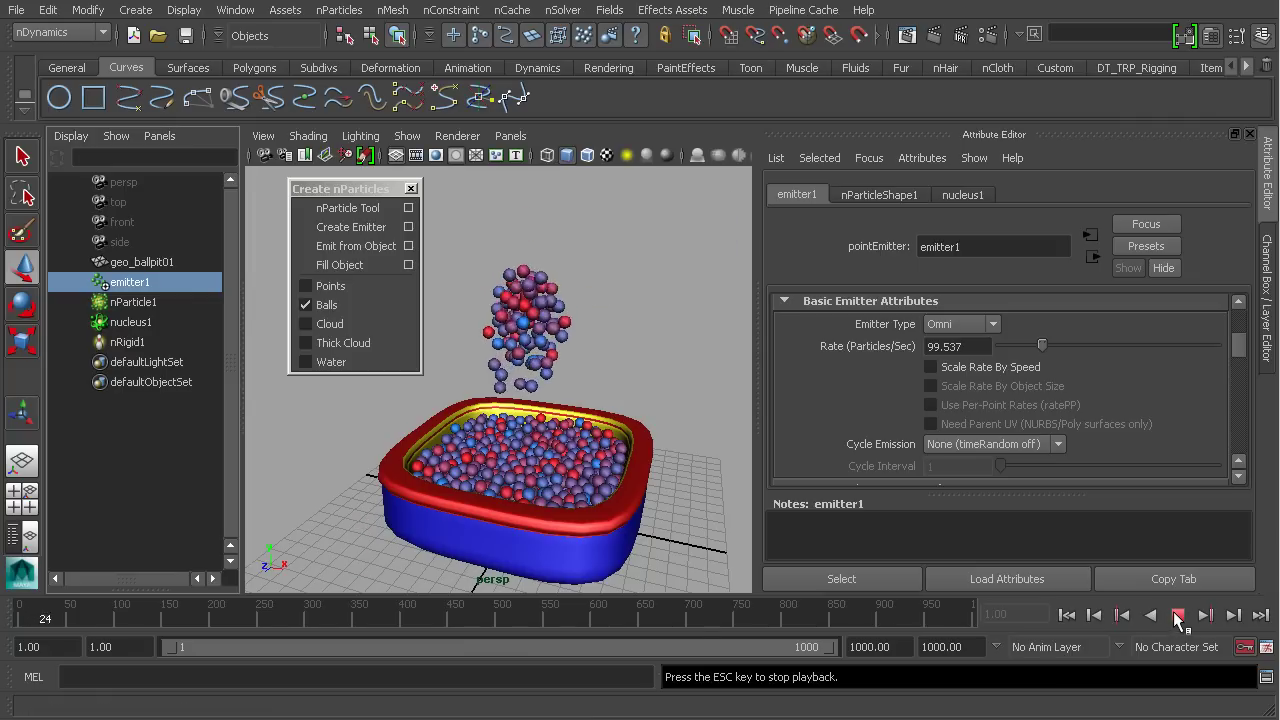
pyautogui.click(1177, 615)
pyautogui.keyDown('alt'); pyautogui.moveTo(488, 453); pyautogui.dragTo(520, 450); pyautogui.keyUp('alt')
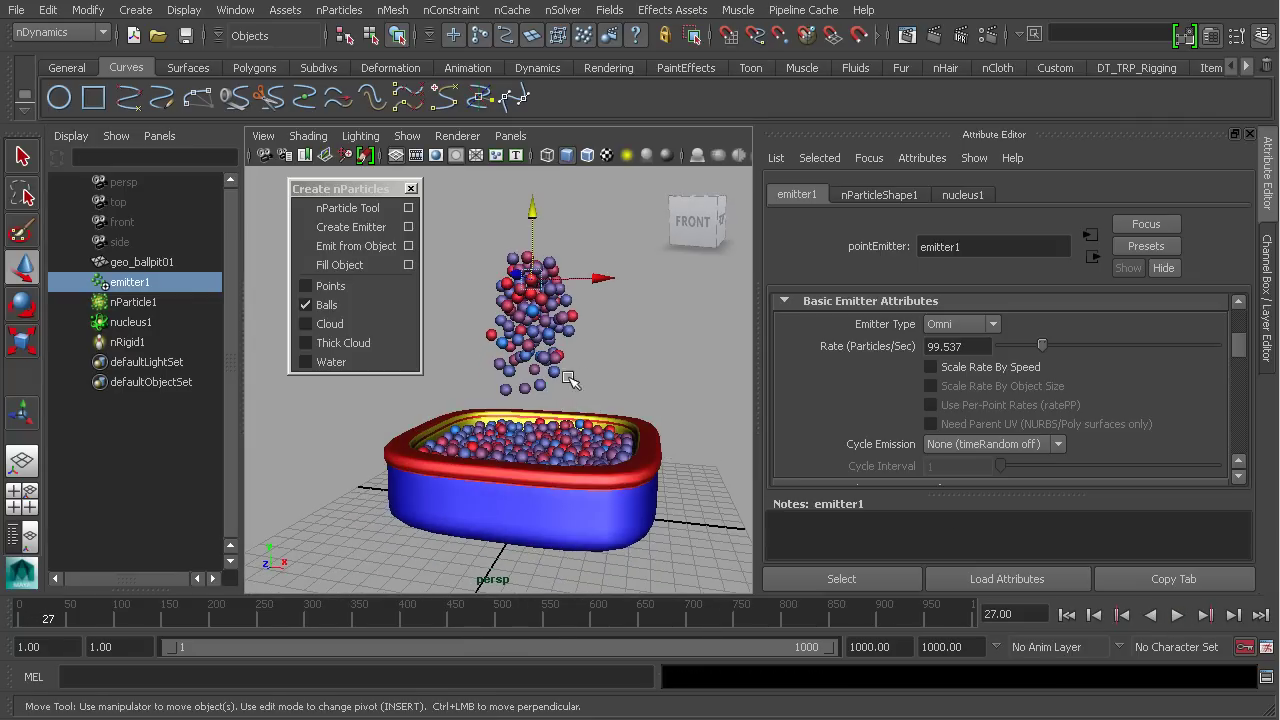
# Continue the simulation to examine how the balls overflow the tray and fall past the grid, and stop playback
pyautogui.click(1177, 615)
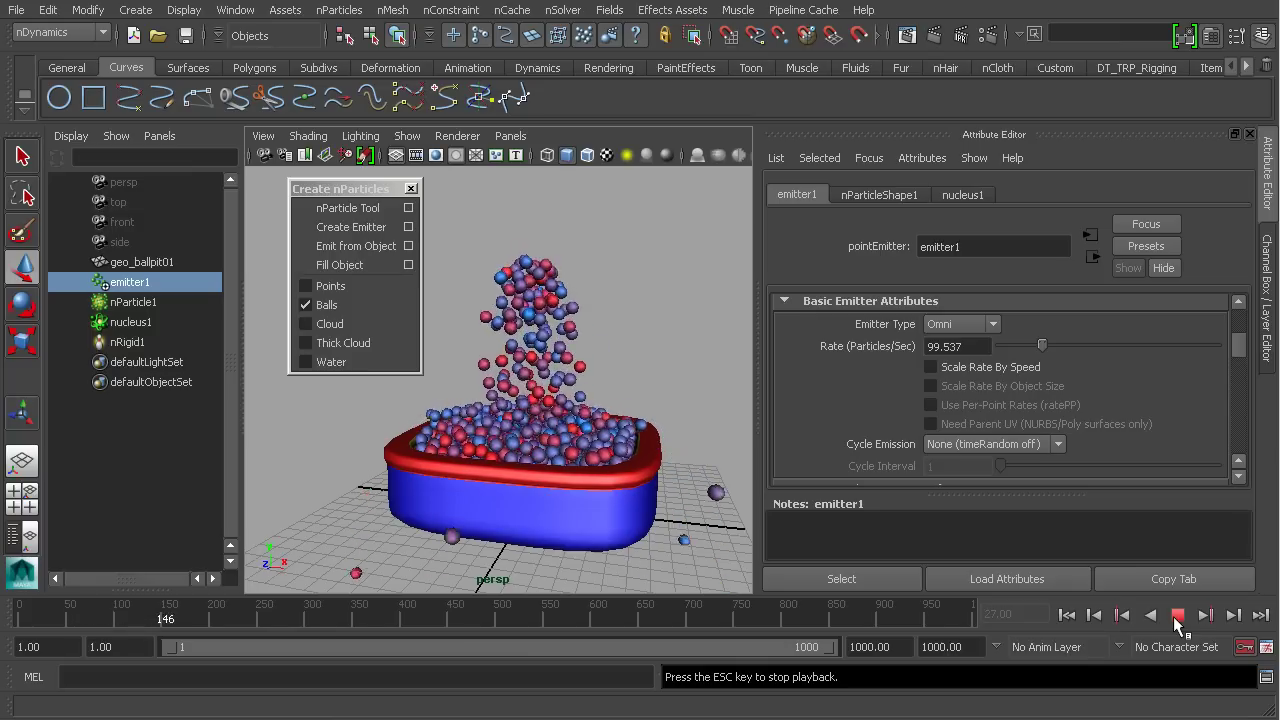
pyautogui.keyDown('alt'); pyautogui.moveTo(480, 476); pyautogui.dragTo(440, 472, button='right'); pyautogui.keyUp('alt')
pyautogui.keyDown('alt'); pyautogui.moveTo(440, 472); pyautogui.dragTo(553, 451); pyautogui.keyUp('alt')
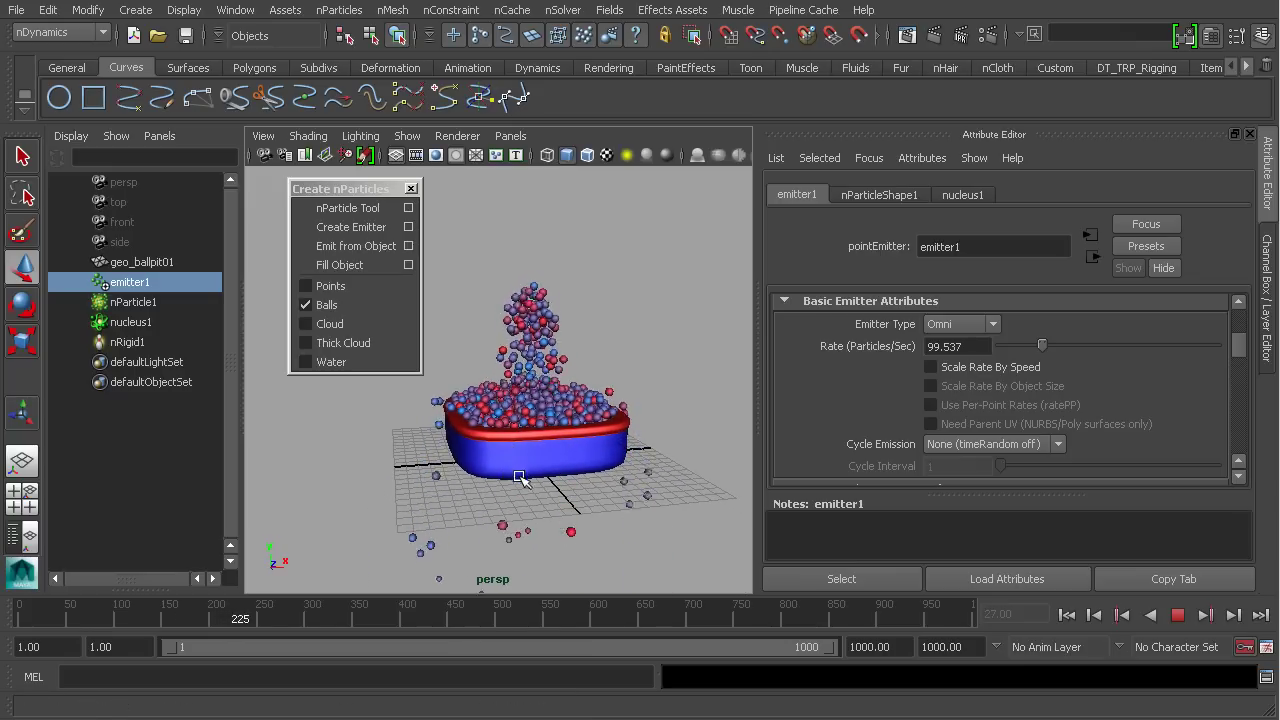
pyautogui.keyDown('alt'); pyautogui.moveTo(415, 535); pyautogui.dragTo(557, 474, button='right'); pyautogui.keyUp('alt')
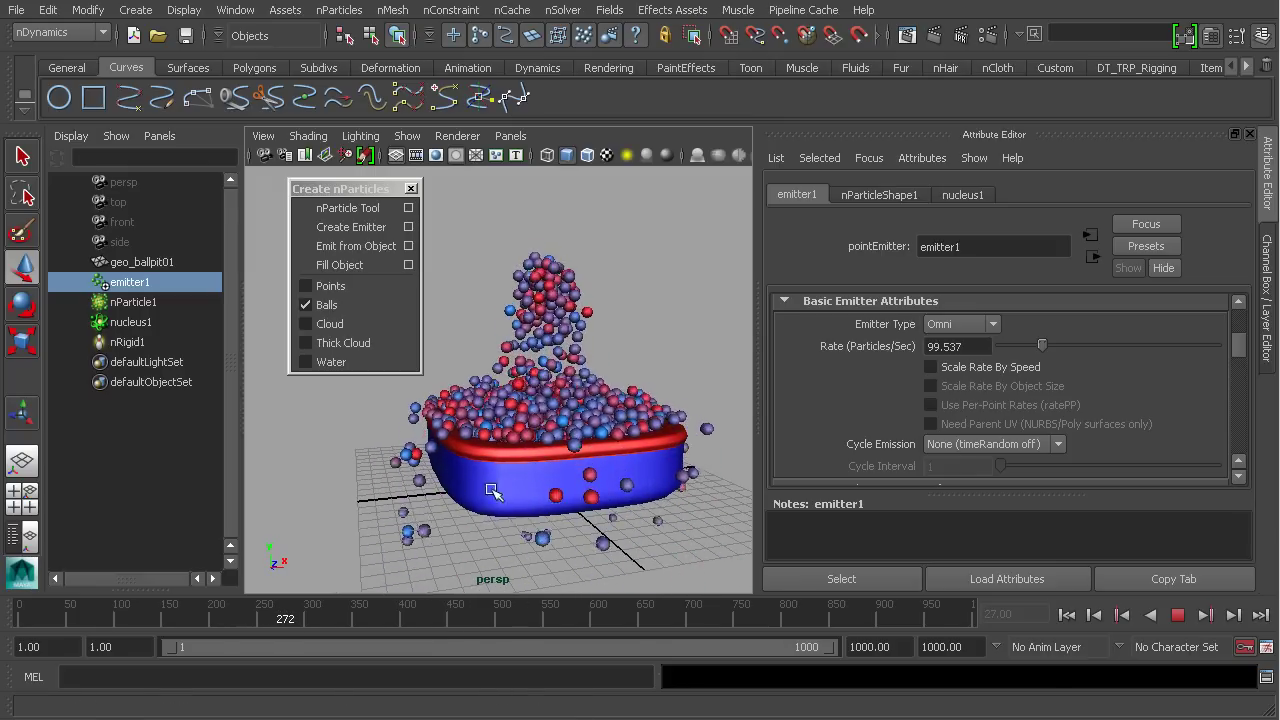
pyautogui.click(1178, 615)
pyautogui.press('w')
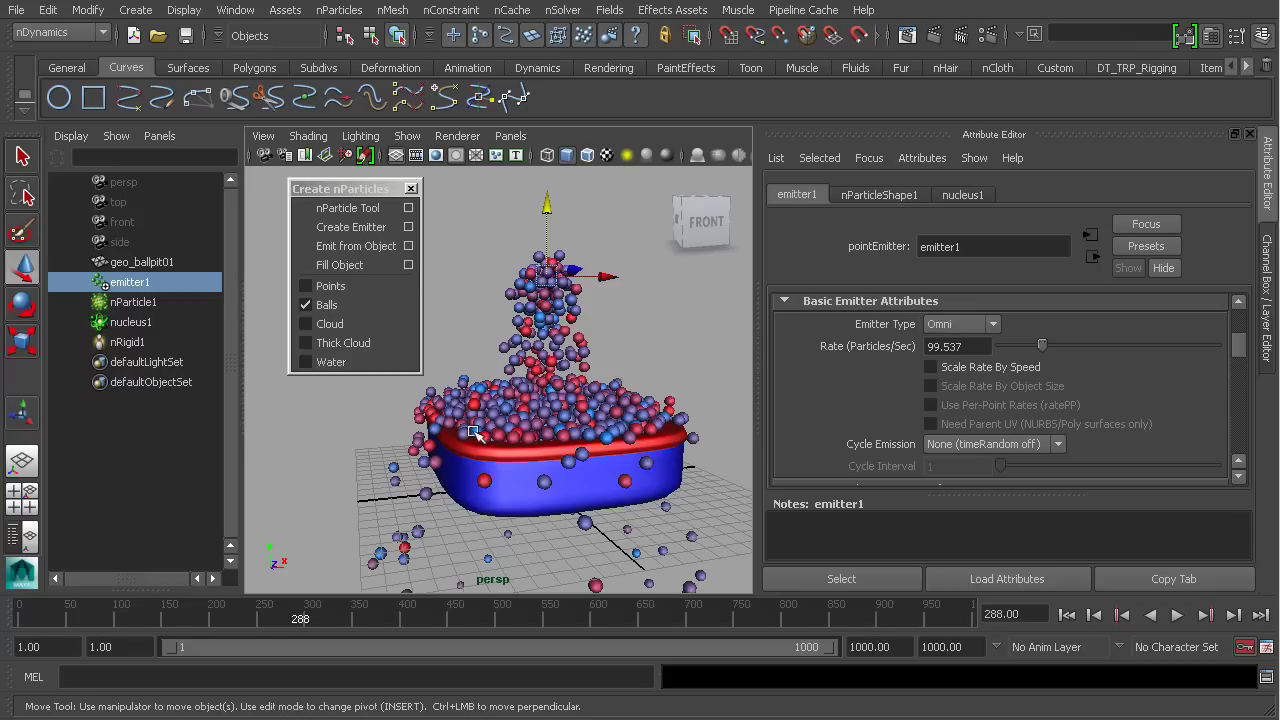
# Review nucleus1's gravity and wind attributes and enable Use Plane in its Ground Plane settings
pyautogui.click(134, 322)
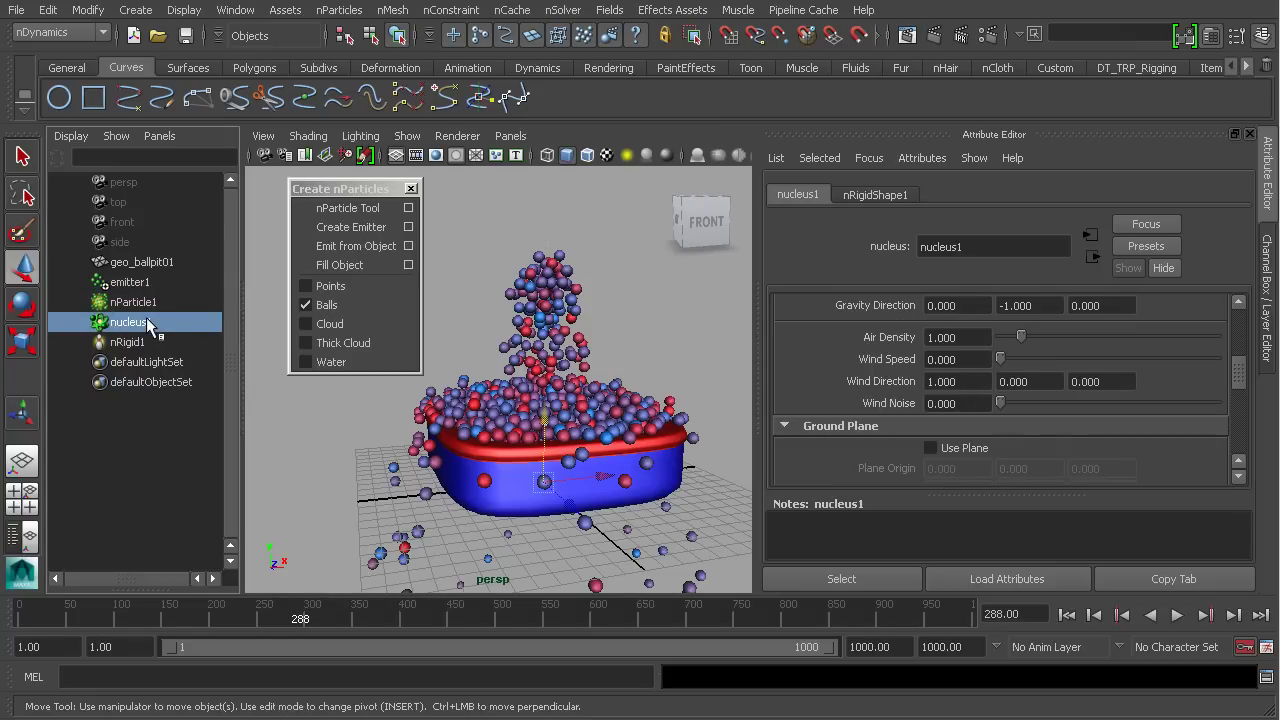
pyautogui.scroll(3, 866, 381)
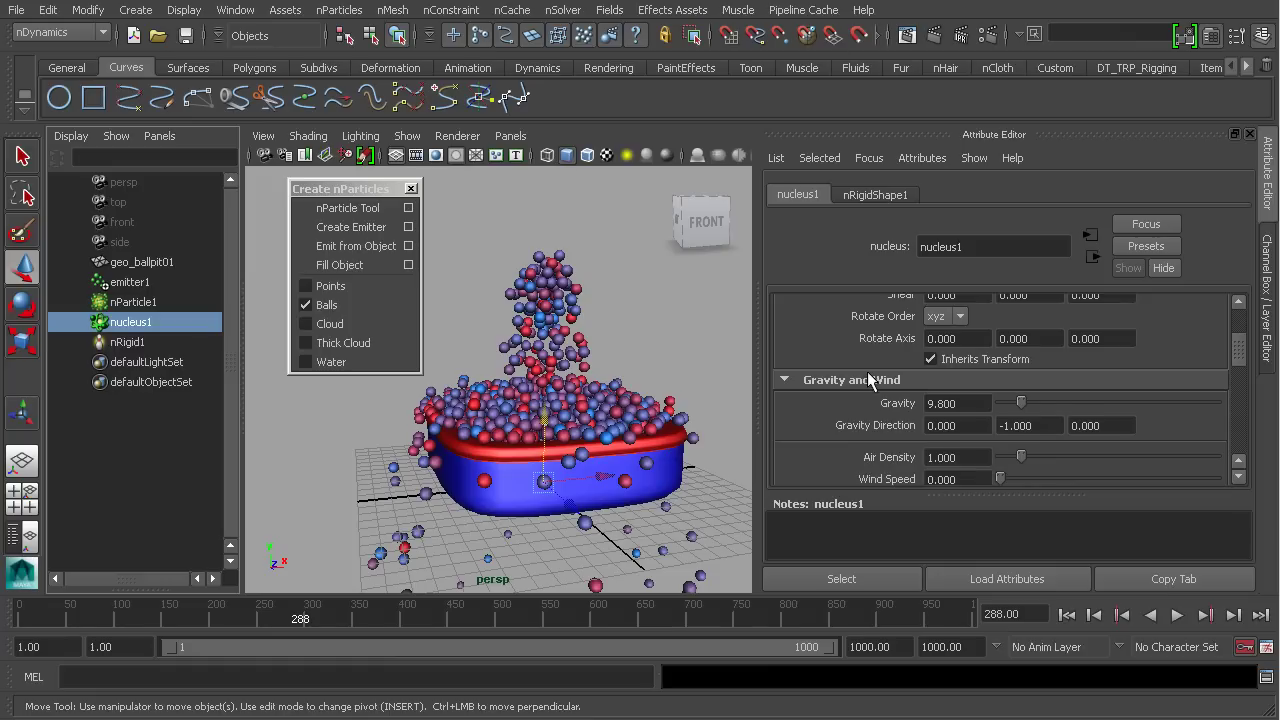
pyautogui.scroll(-2, 868, 380)
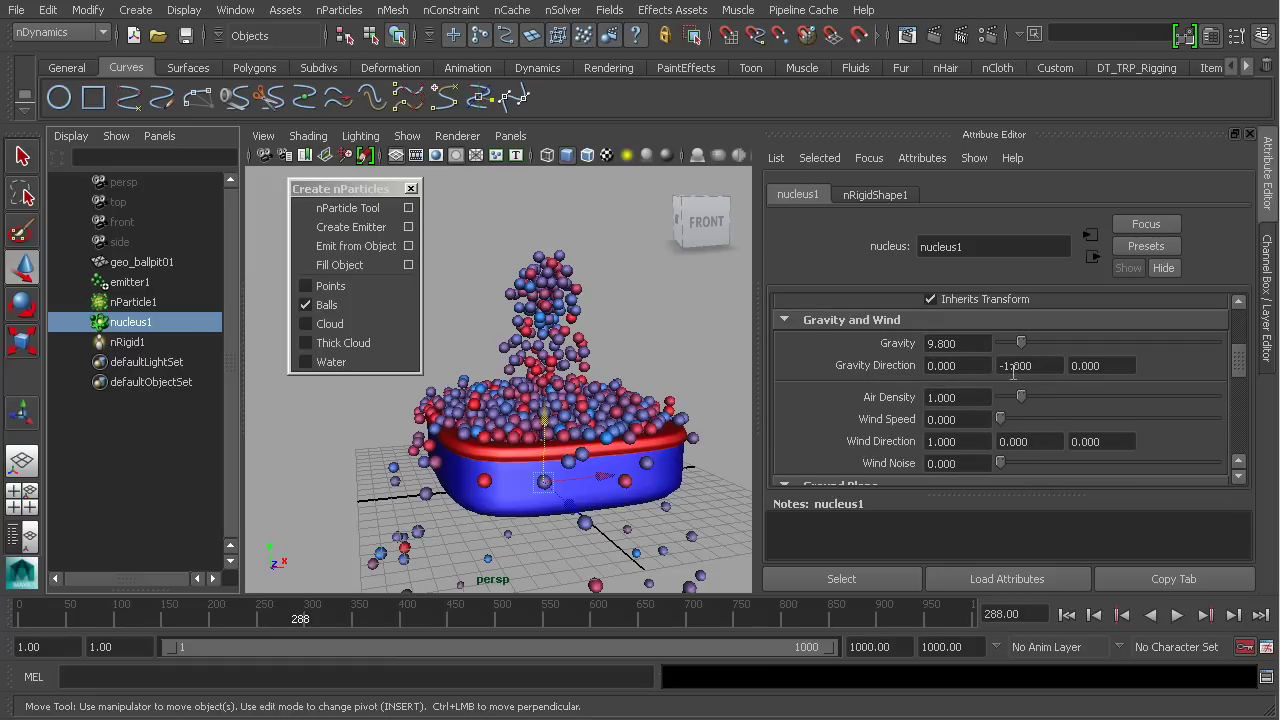
pyautogui.click(610, 11)
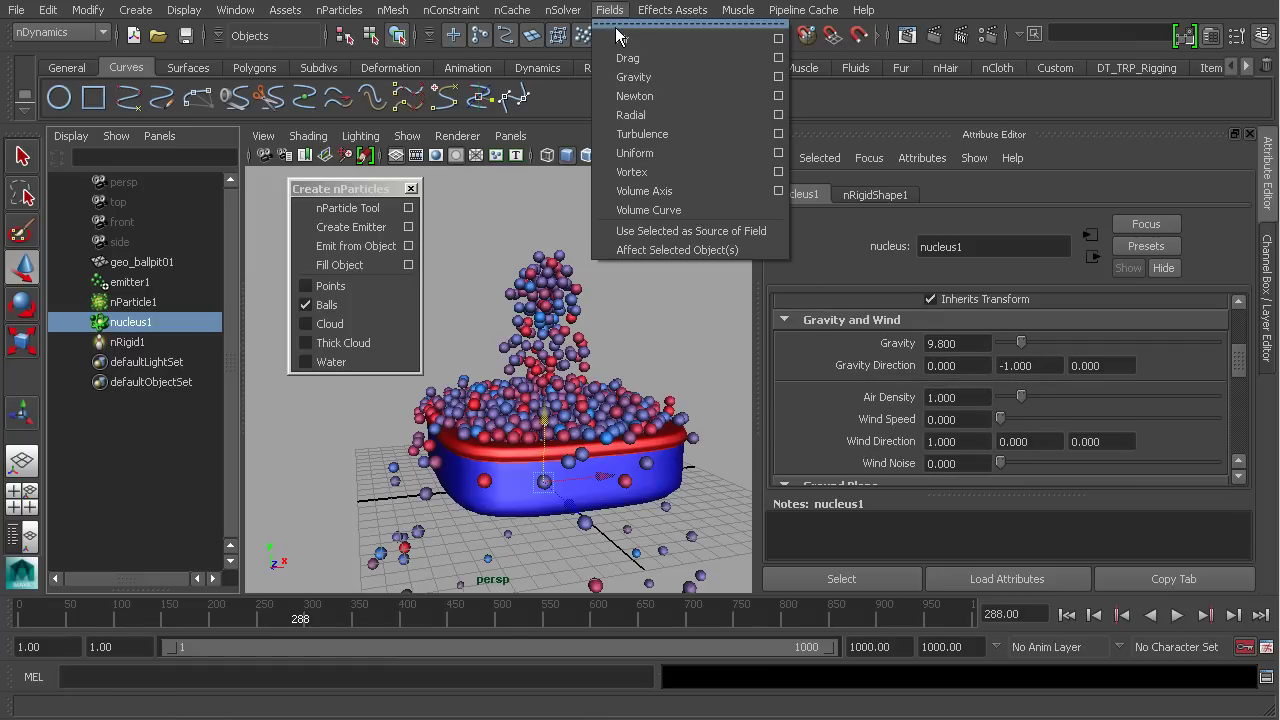
pyautogui.click(555, 134)
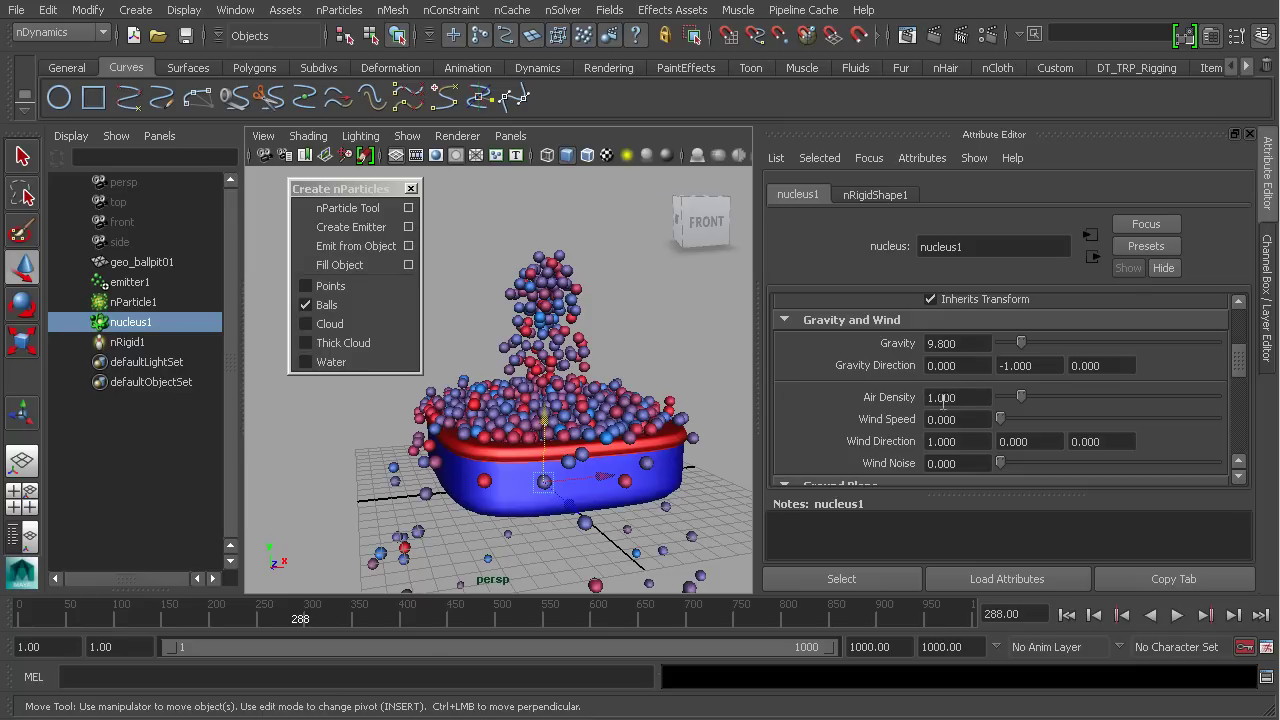
pyautogui.scroll(-3, 950, 402)
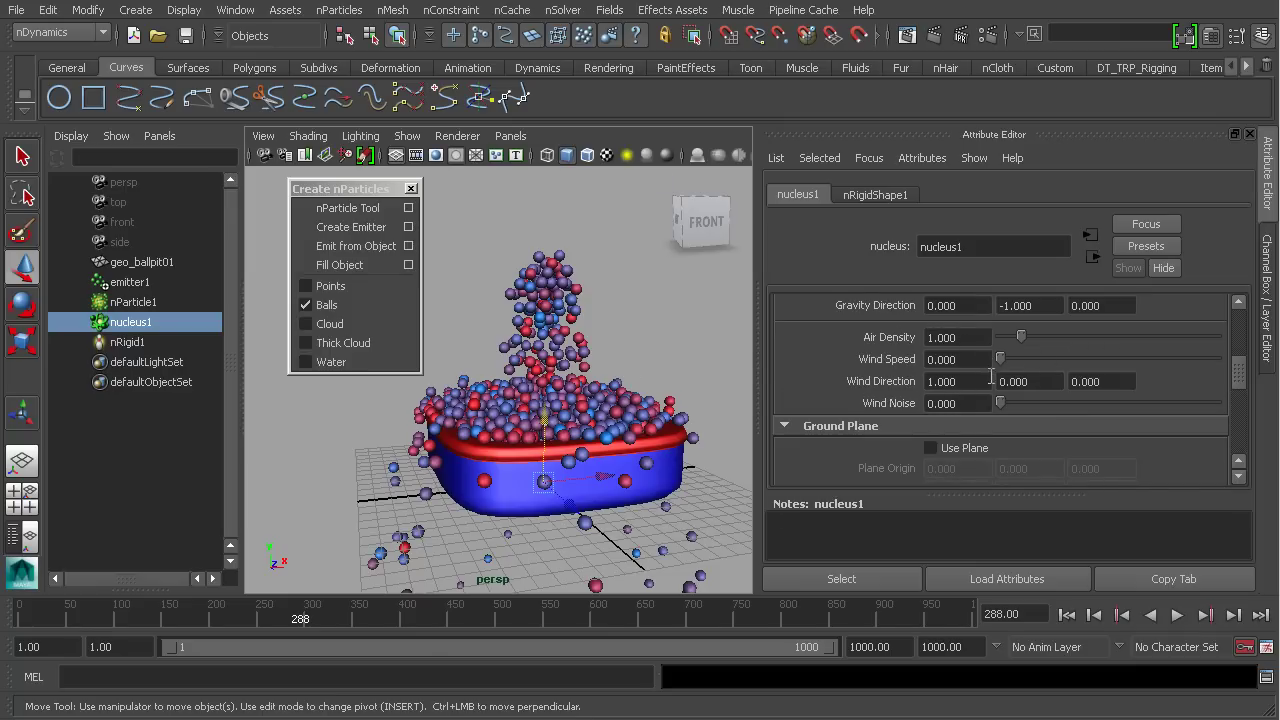
pyautogui.scroll(-3, 953, 370)
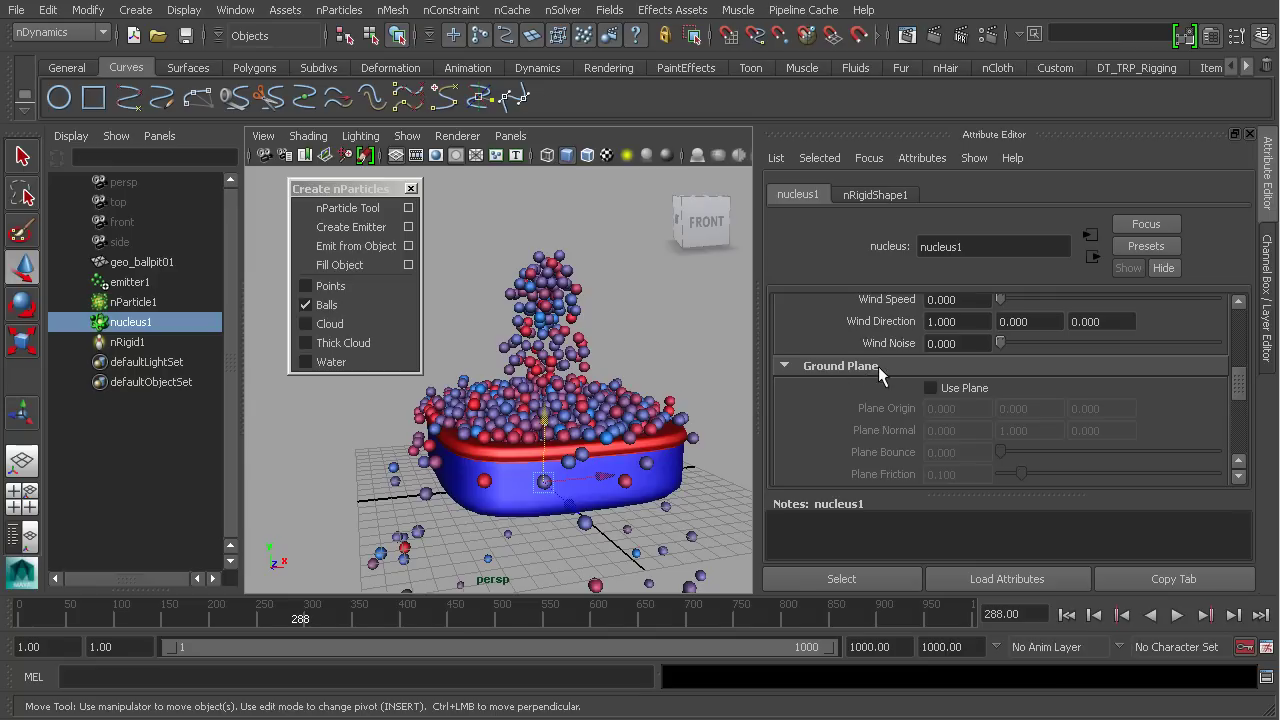
pyautogui.click(931, 388)
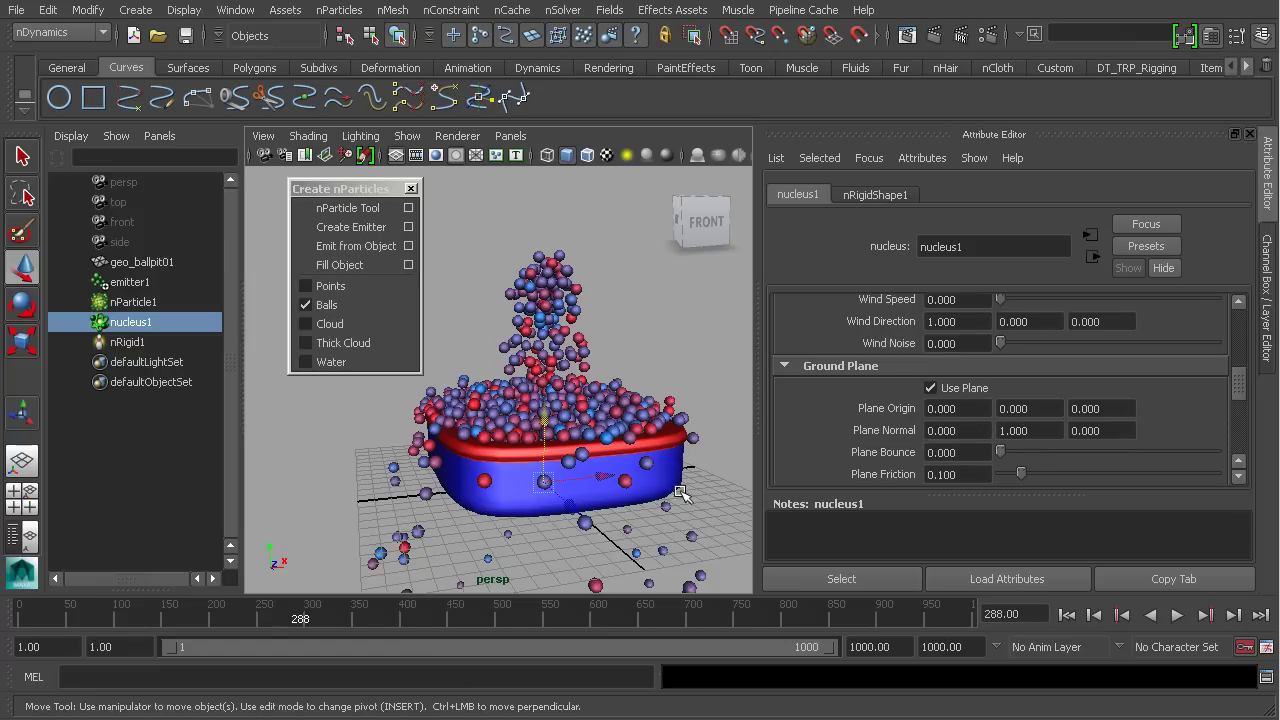
# Play the simulation from the first frame to check how the overflowing balls land on the ground plane, and stop it
pyautogui.keyDown('alt'); pyautogui.moveTo(470, 430); pyautogui.dragTo(657, 485, button='right'); pyautogui.keyUp('alt')
pyautogui.press('f')
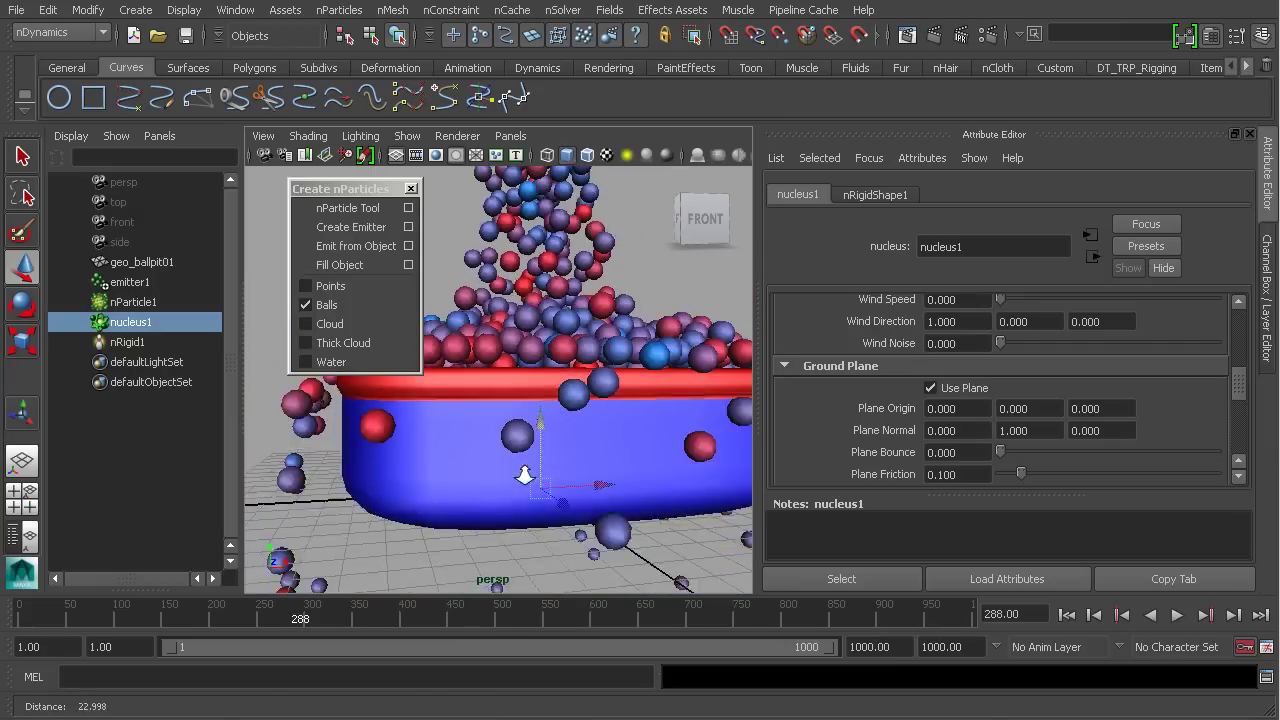
pyautogui.scroll(-5, 528, 478)
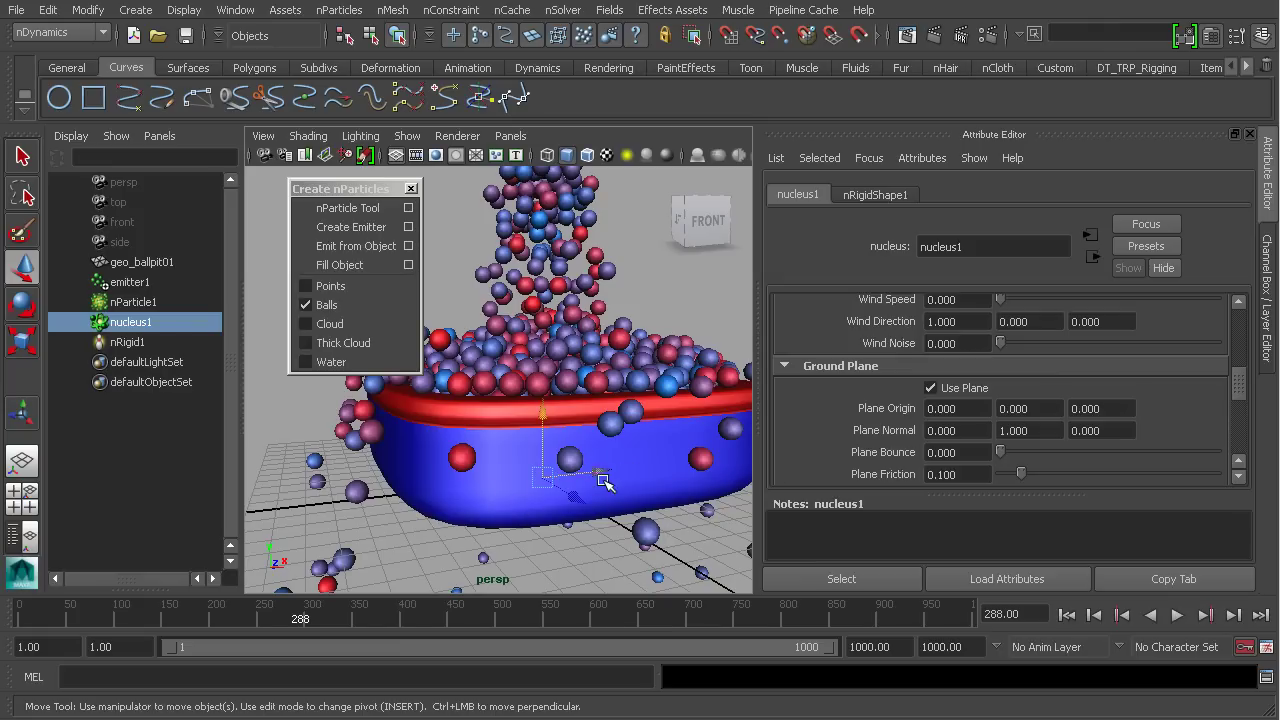
pyautogui.scroll(-3, 608, 482)
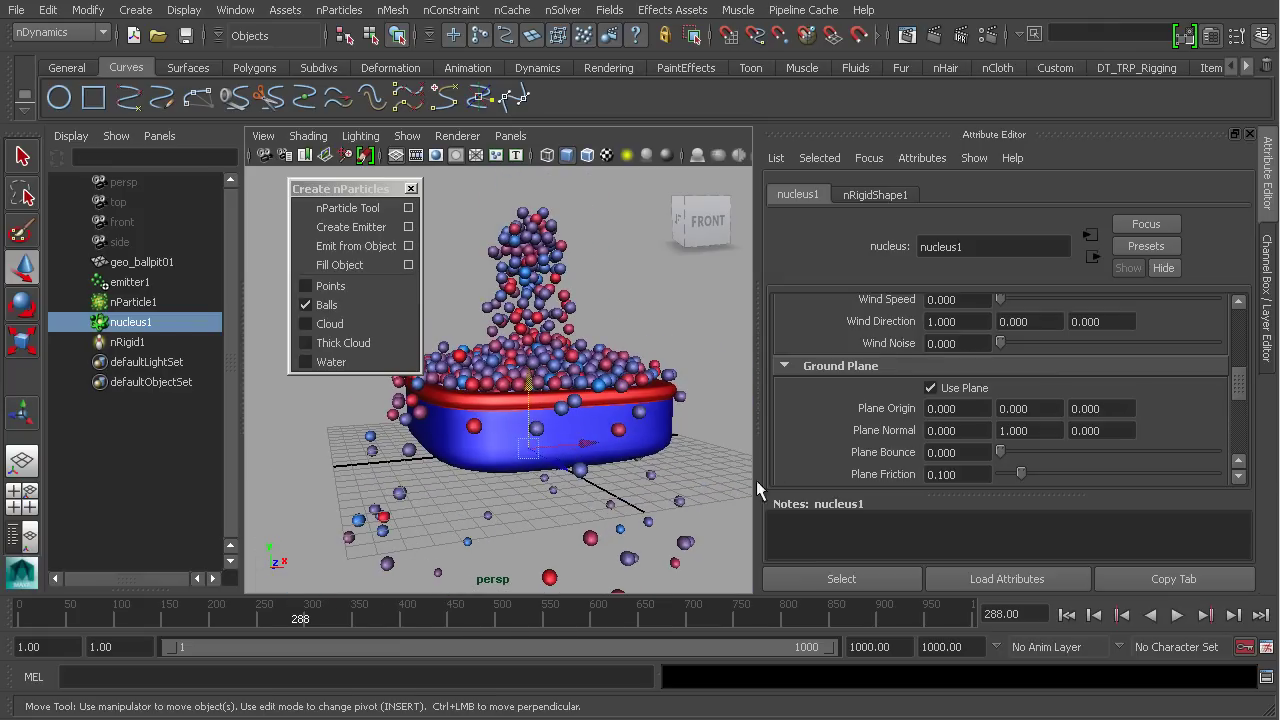
pyautogui.click(1066, 615)
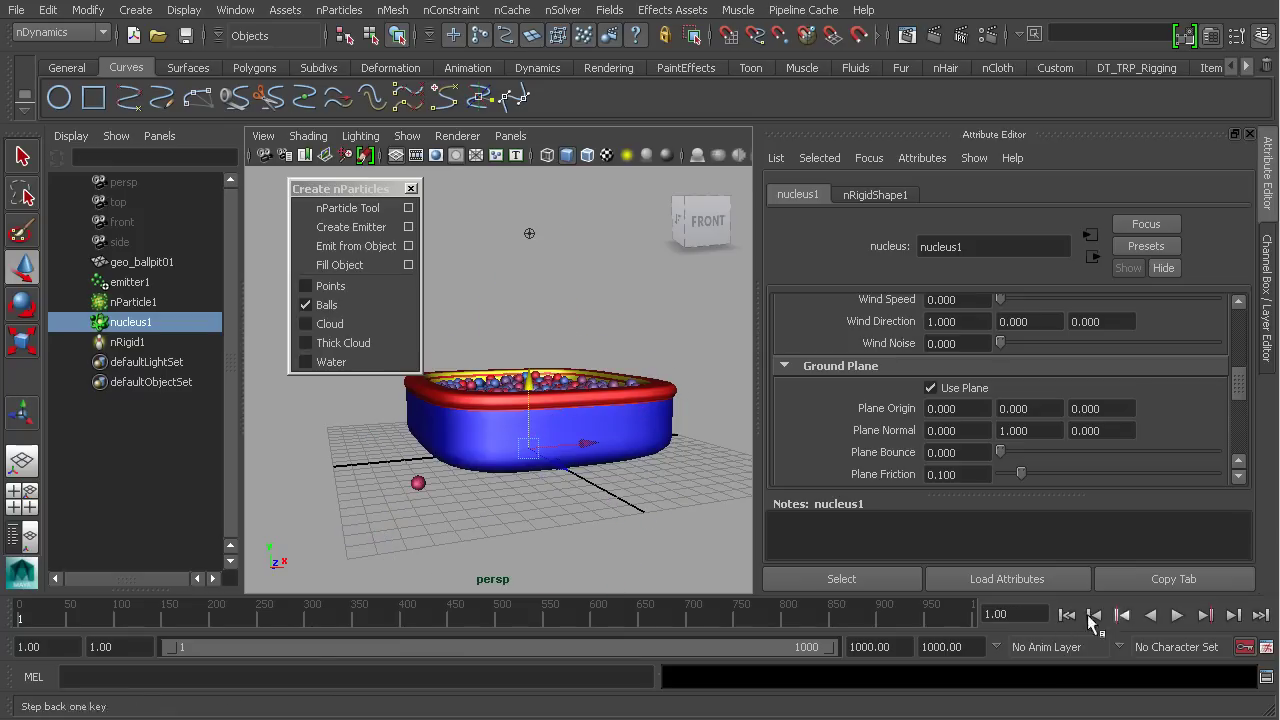
pyautogui.click(1177, 614)
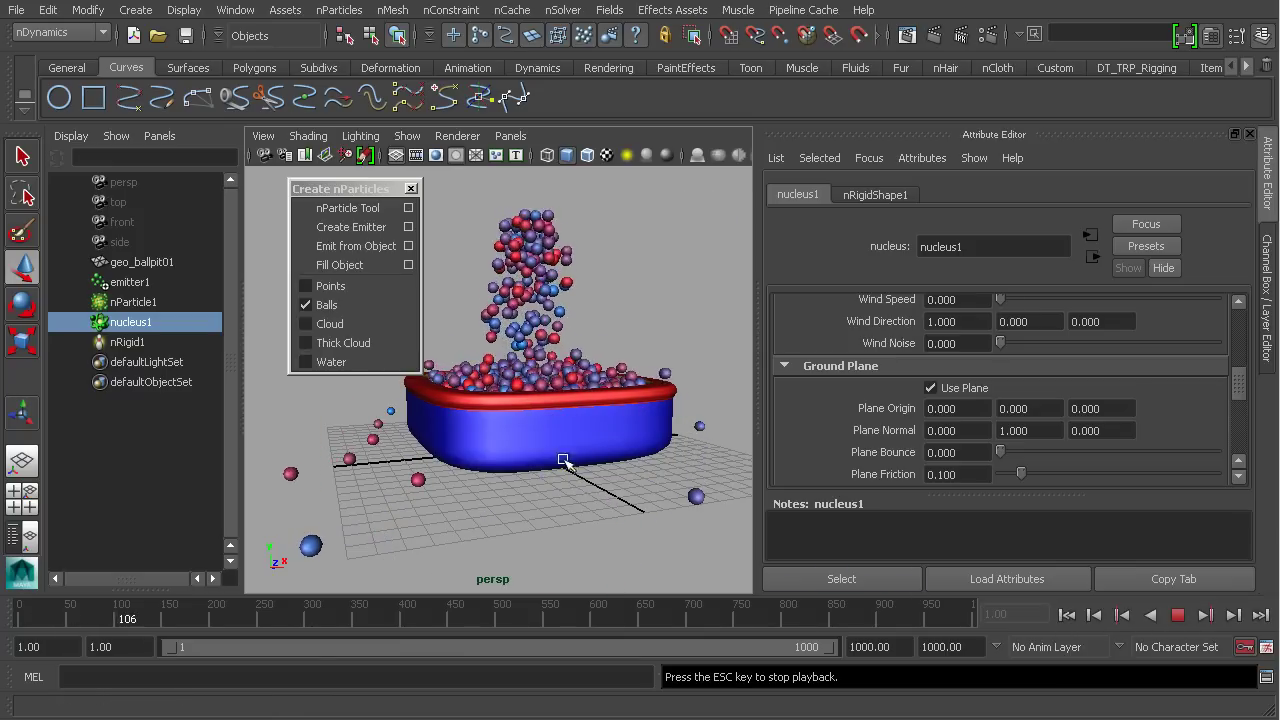
pyautogui.keyDown('alt'); pyautogui.moveTo(571, 457); pyautogui.dragTo(615, 468); pyautogui.keyUp('alt')
pyautogui.press('Escape')
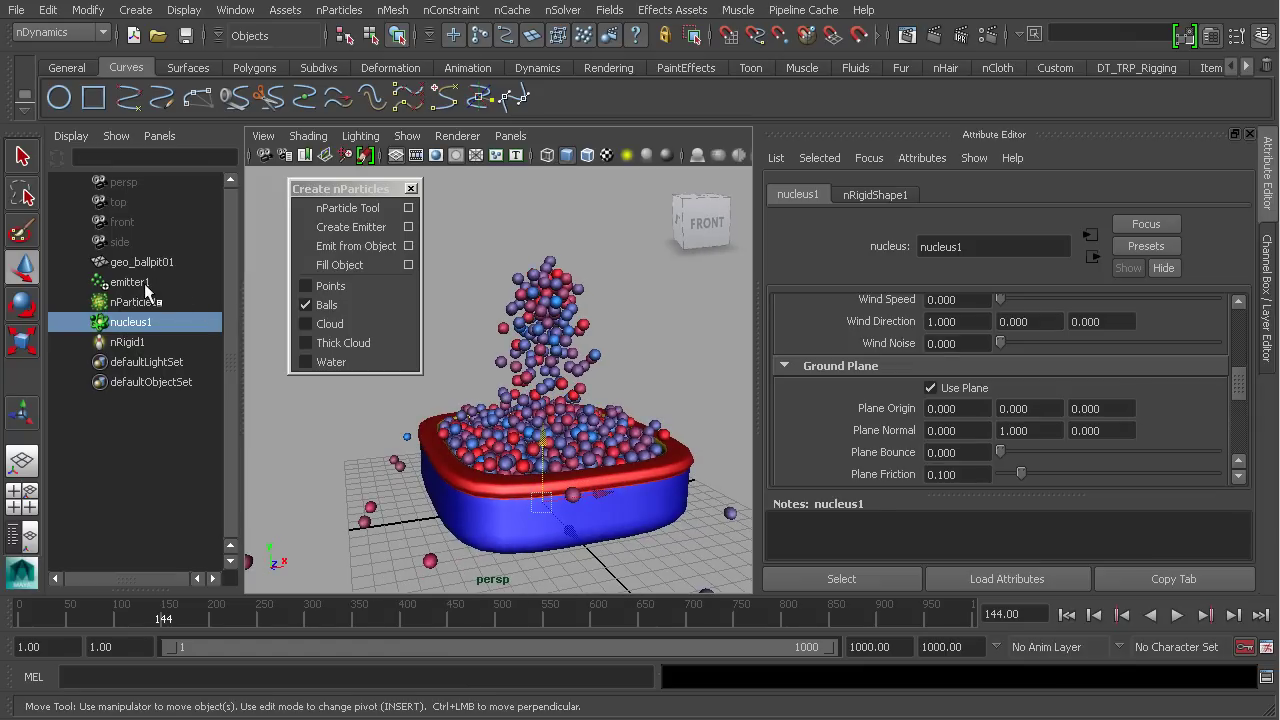
# Select emitter1 and continue the simulation to about frame 375 so the balls overfill the tray and spill onto the ground plane
pyautogui.click(144, 283)
pyautogui.click(1184, 620)
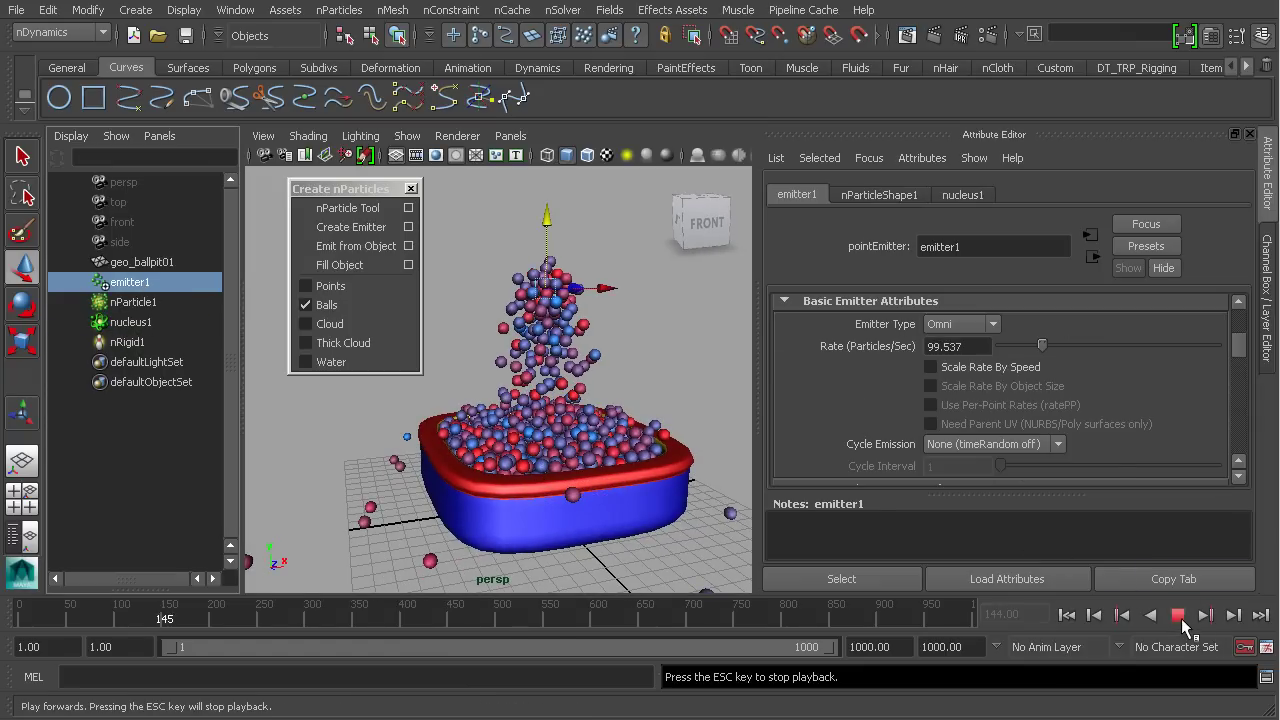
pyautogui.scroll(-2, 977, 348)
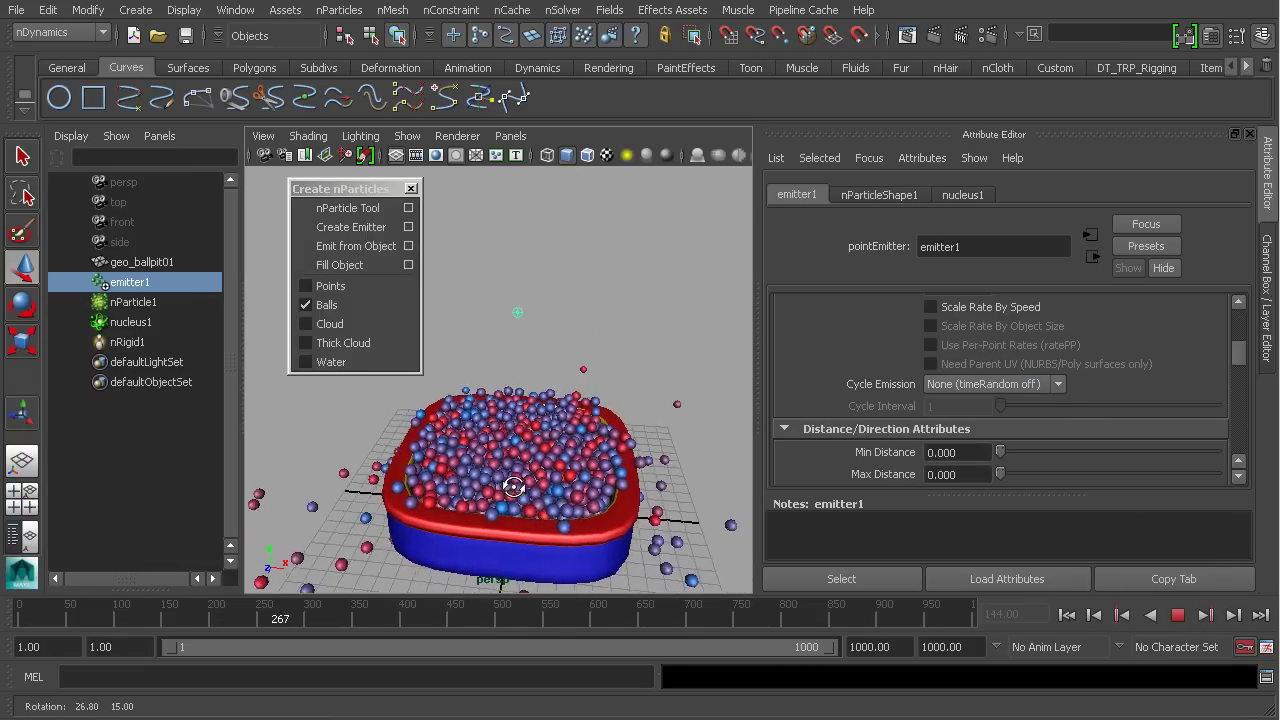
pyautogui.keyDown('alt'); pyautogui.moveTo(587, 461); pyautogui.dragTo(449, 441); pyautogui.keyUp('alt')
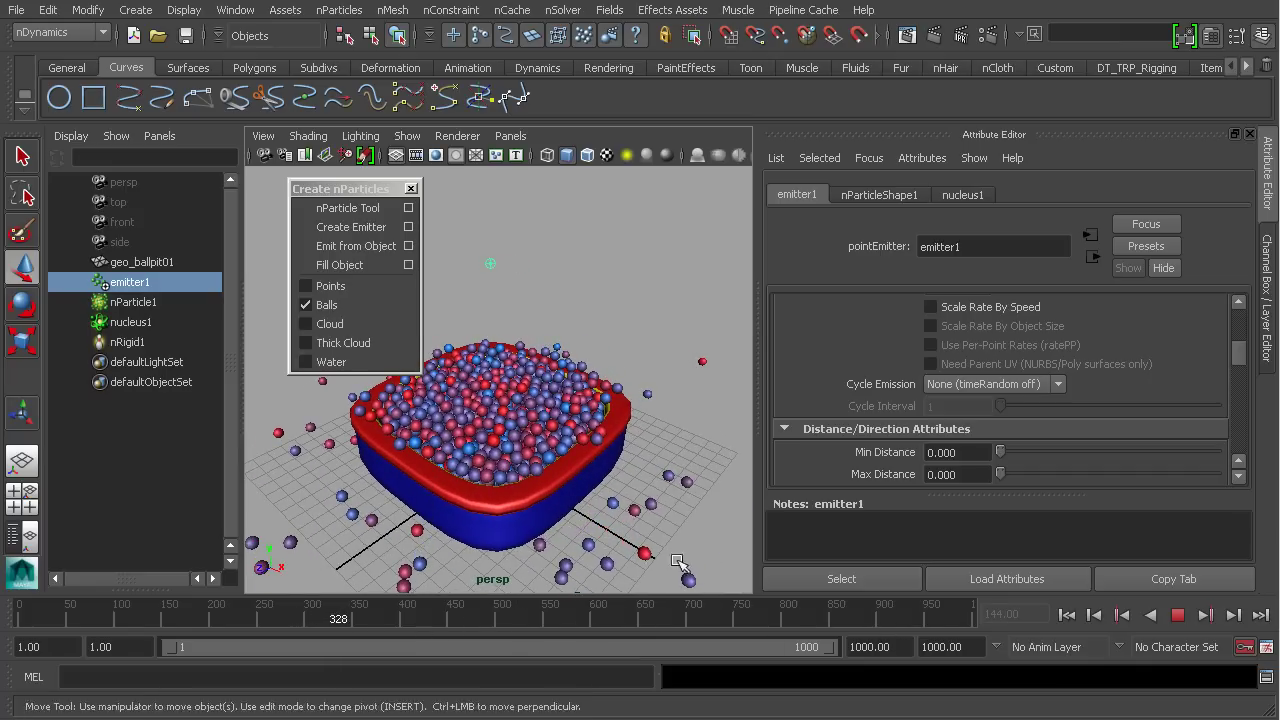
pyautogui.keyDown('alt'); pyautogui.moveTo(530, 455); pyautogui.dragTo(577, 460); pyautogui.keyUp('alt')
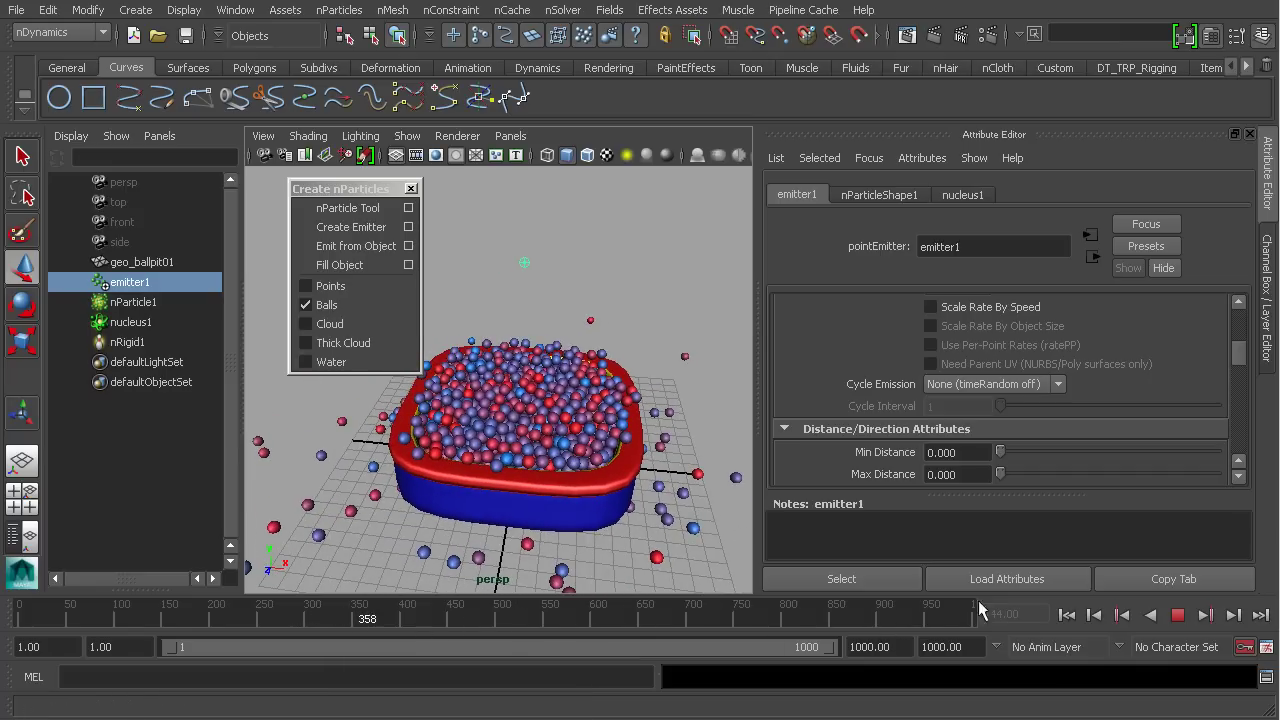
pyautogui.click(1178, 615)
pyautogui.keyDown('alt'); pyautogui.moveTo(517, 477); pyautogui.dragTo(615, 453); pyautogui.keyUp('alt')
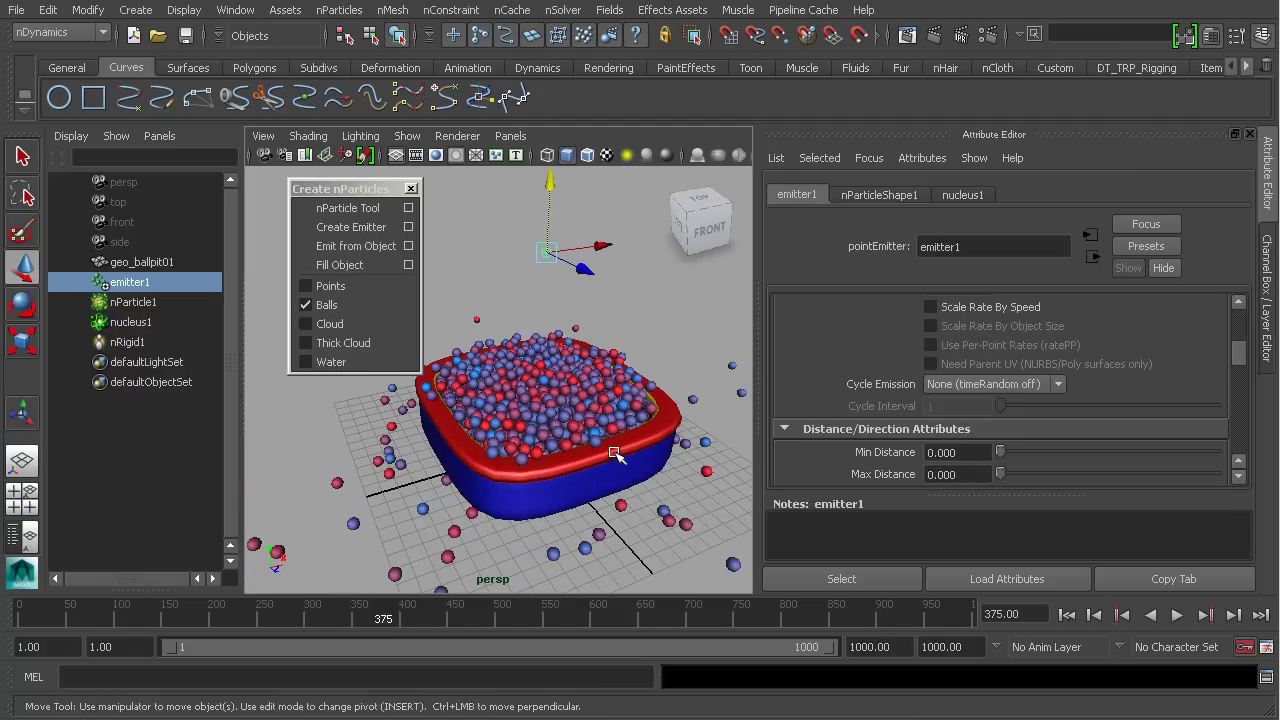
# Set the initial state of the nParticle balls from their current positions in and around the tray
pyautogui.click(522, 375)
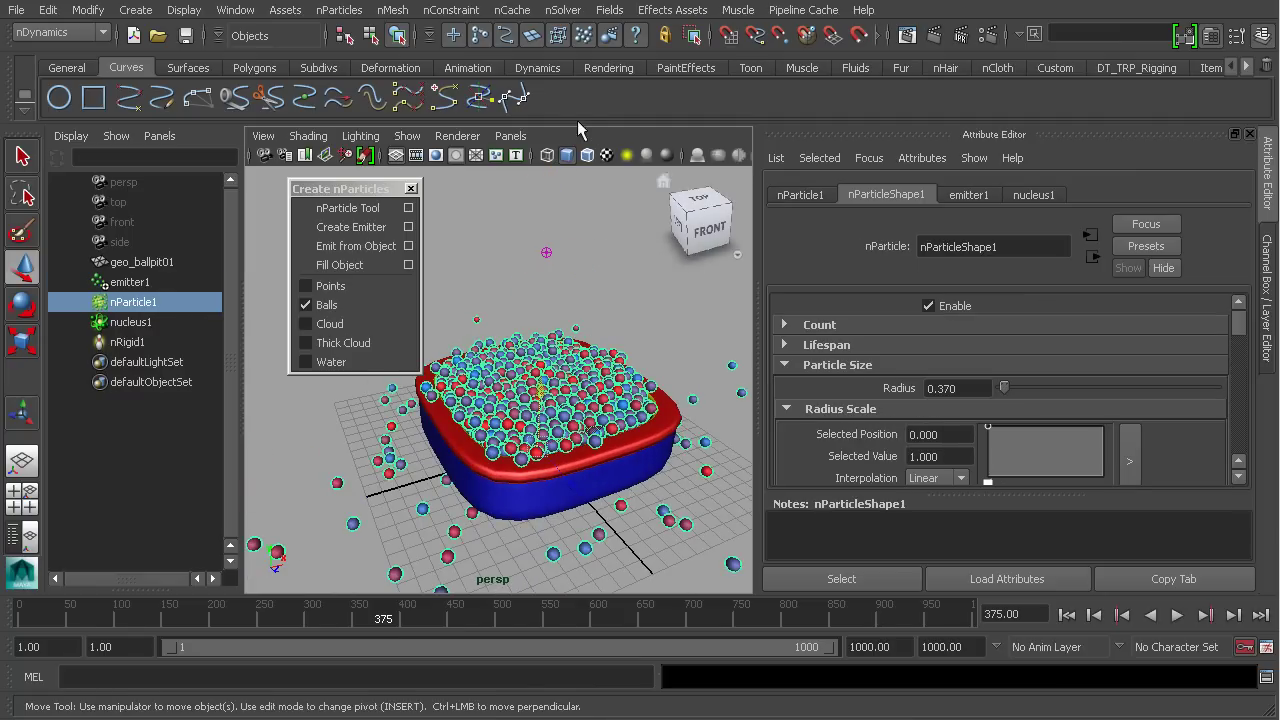
pyautogui.click(395, 11)
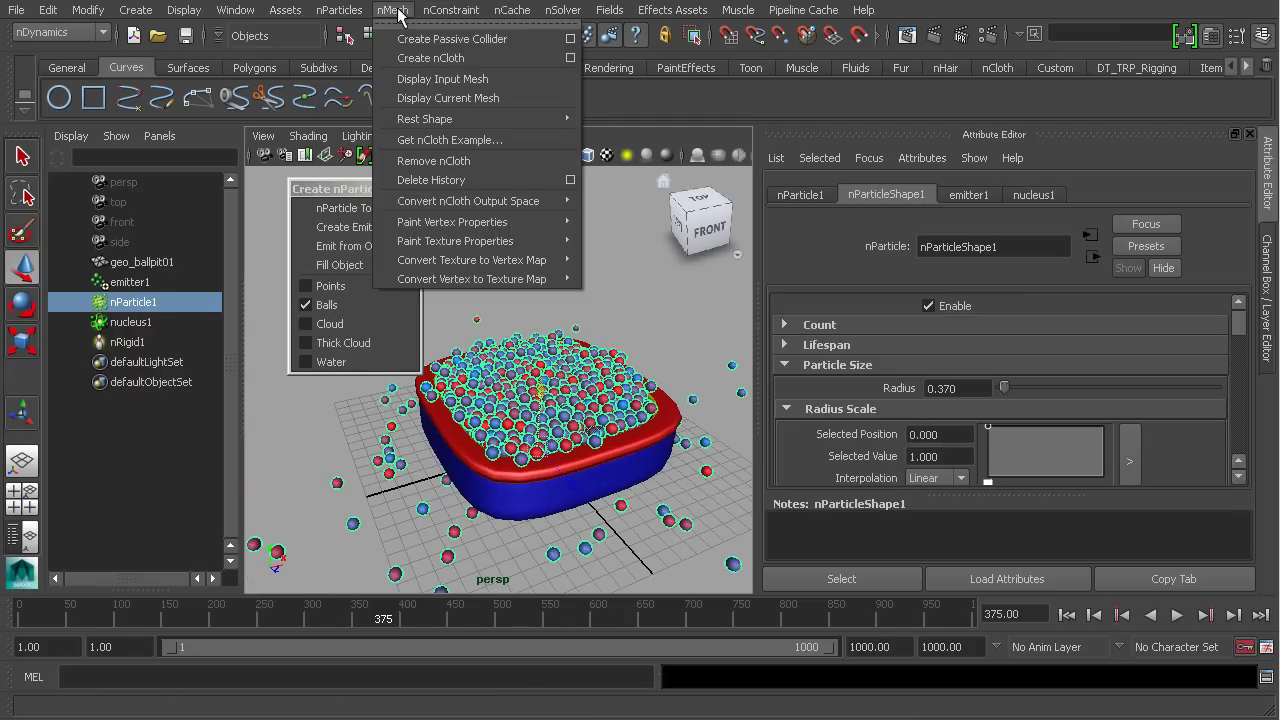
pyautogui.moveTo(590, 58)
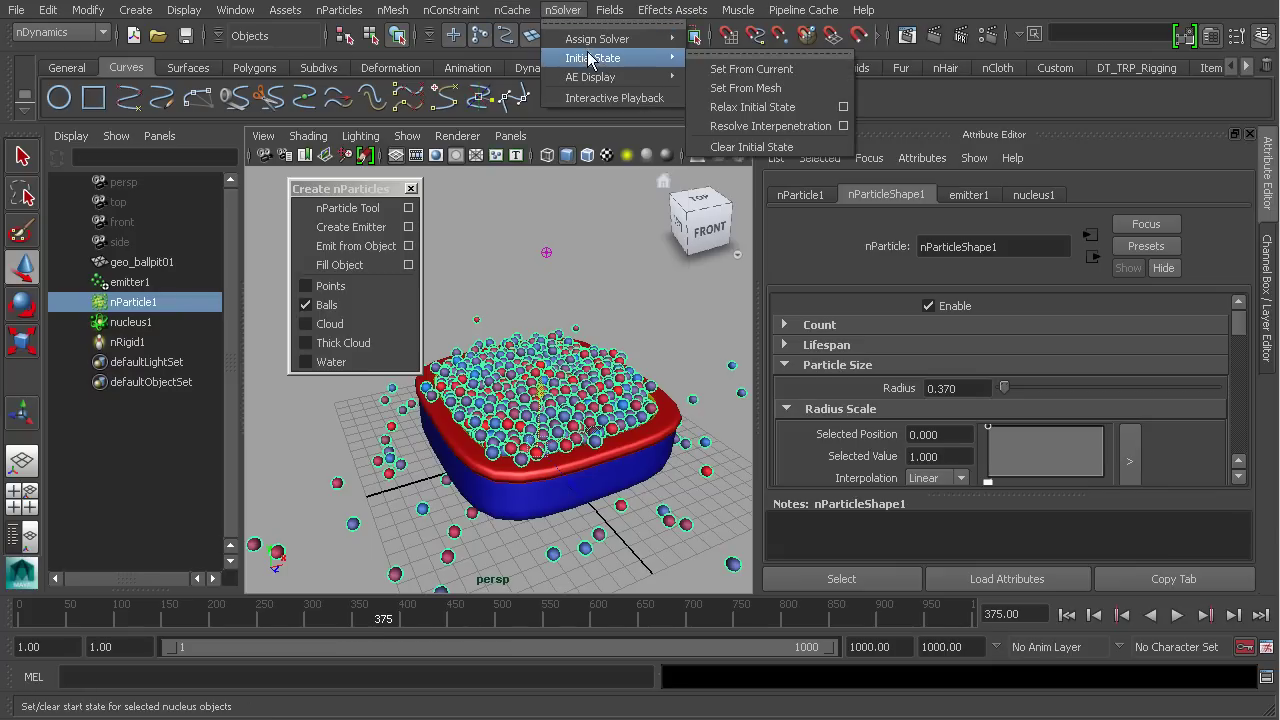
pyautogui.click(787, 72)
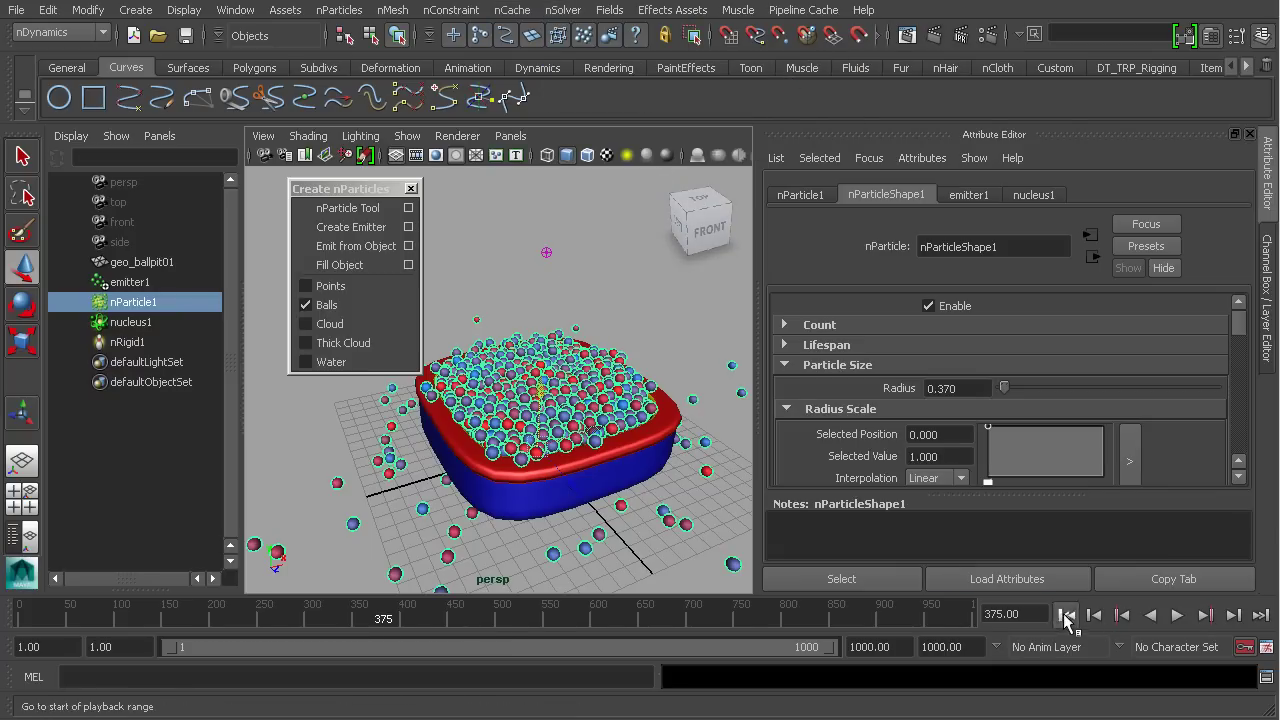
# Play the simulation from the first frame, stop it, and examine the heaped balls in the tray from several angles
pyautogui.click(1066, 615)
pyautogui.click(1177, 615)
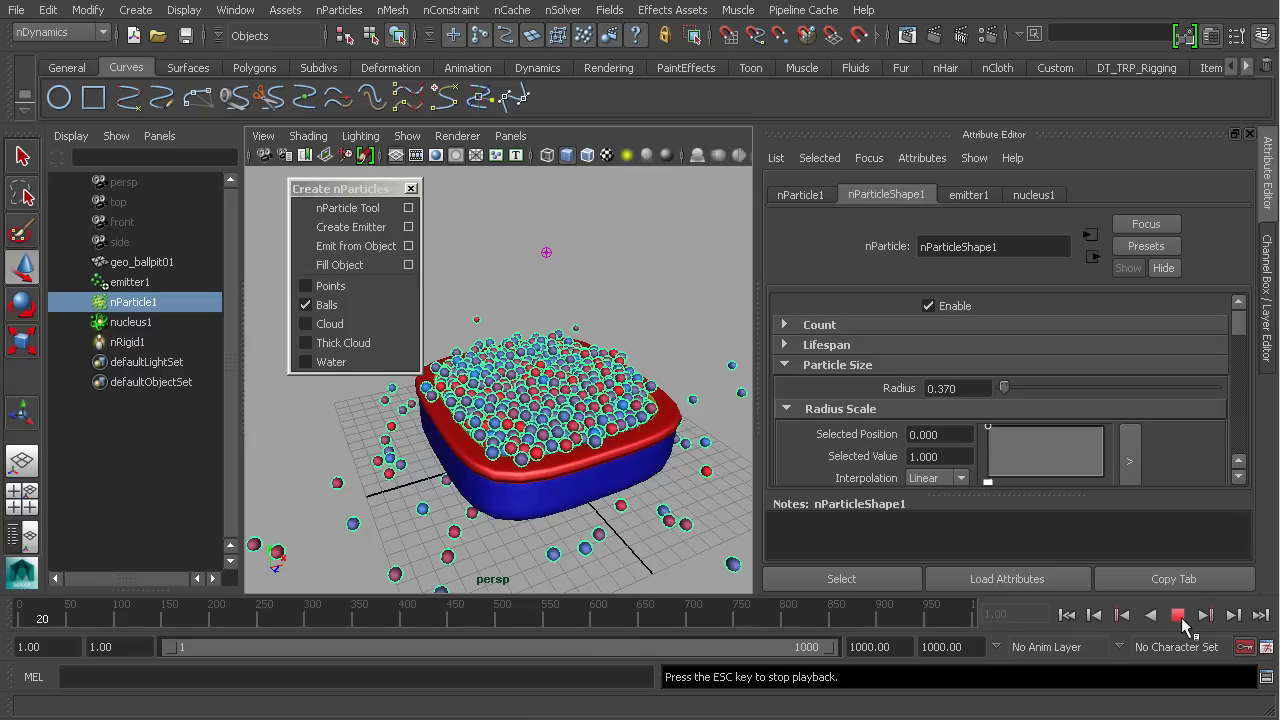
pyautogui.click(1179, 616)
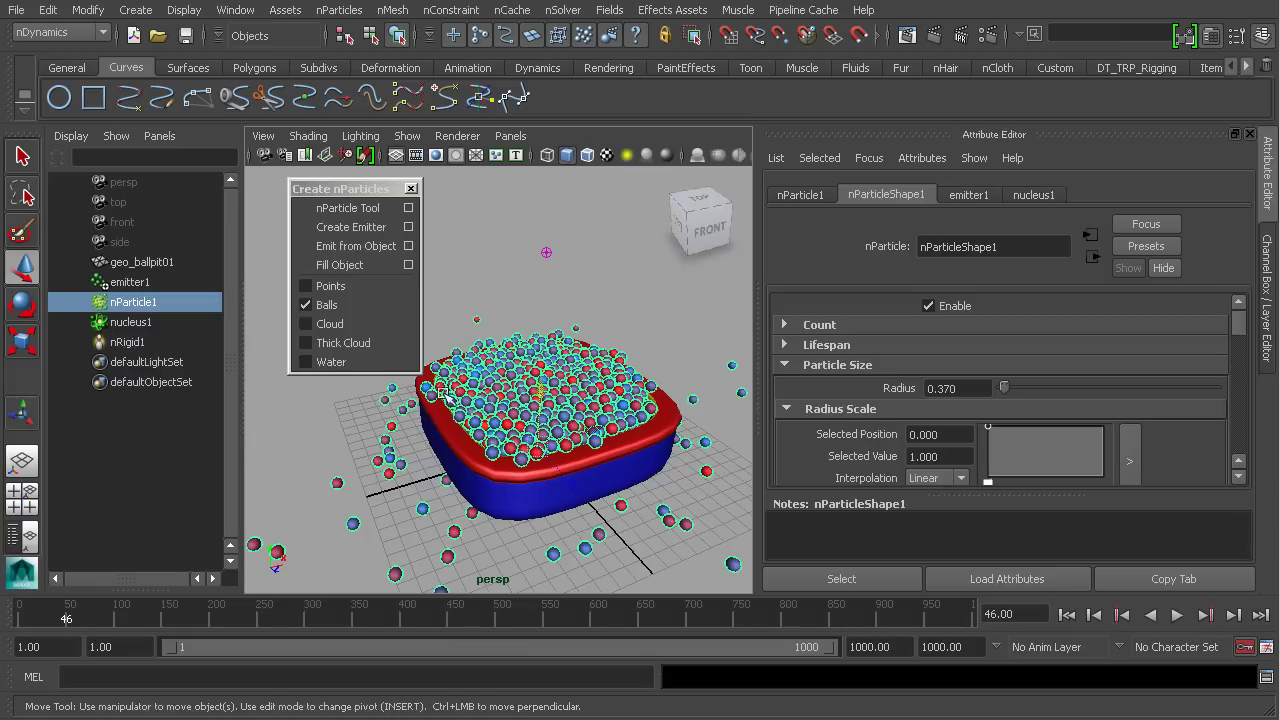
pyautogui.keyDown('alt'); pyautogui.moveTo(602, 452); pyautogui.dragTo(570, 422); pyautogui.keyUp('alt')
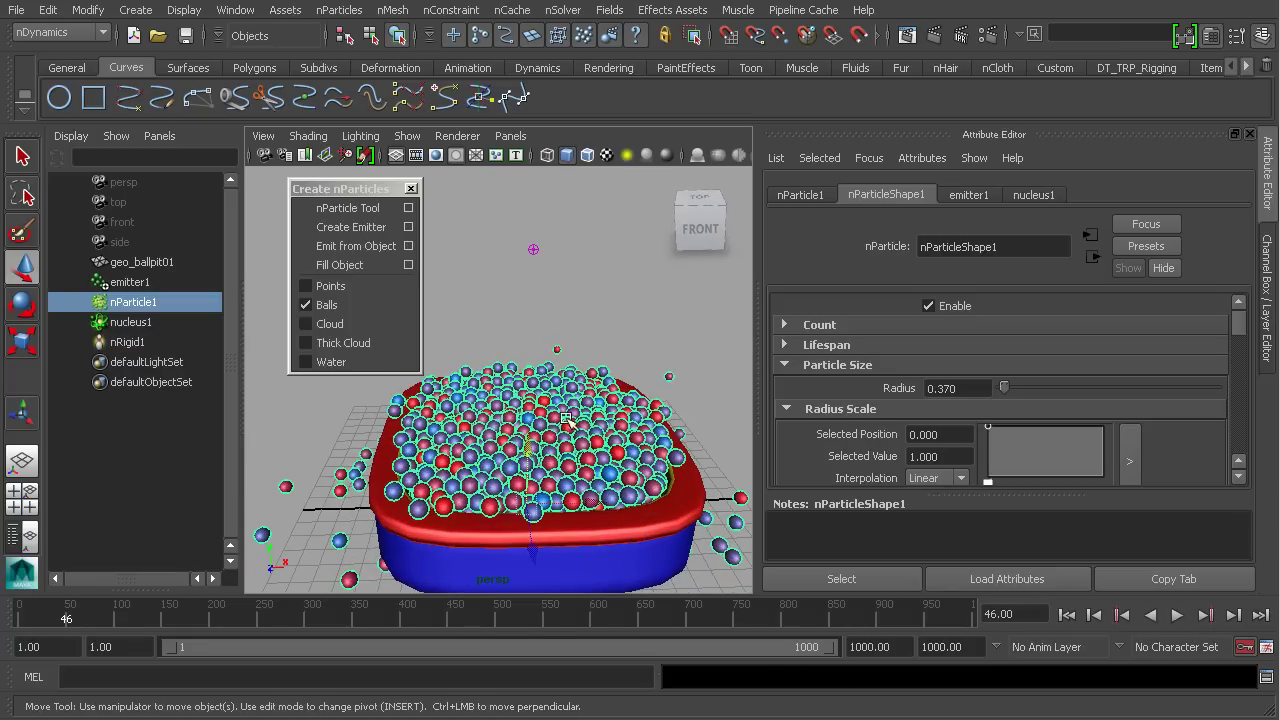
pyautogui.keyDown('alt'); pyautogui.moveTo(547, 357); pyautogui.dragTo(578, 407); pyautogui.keyUp('alt')
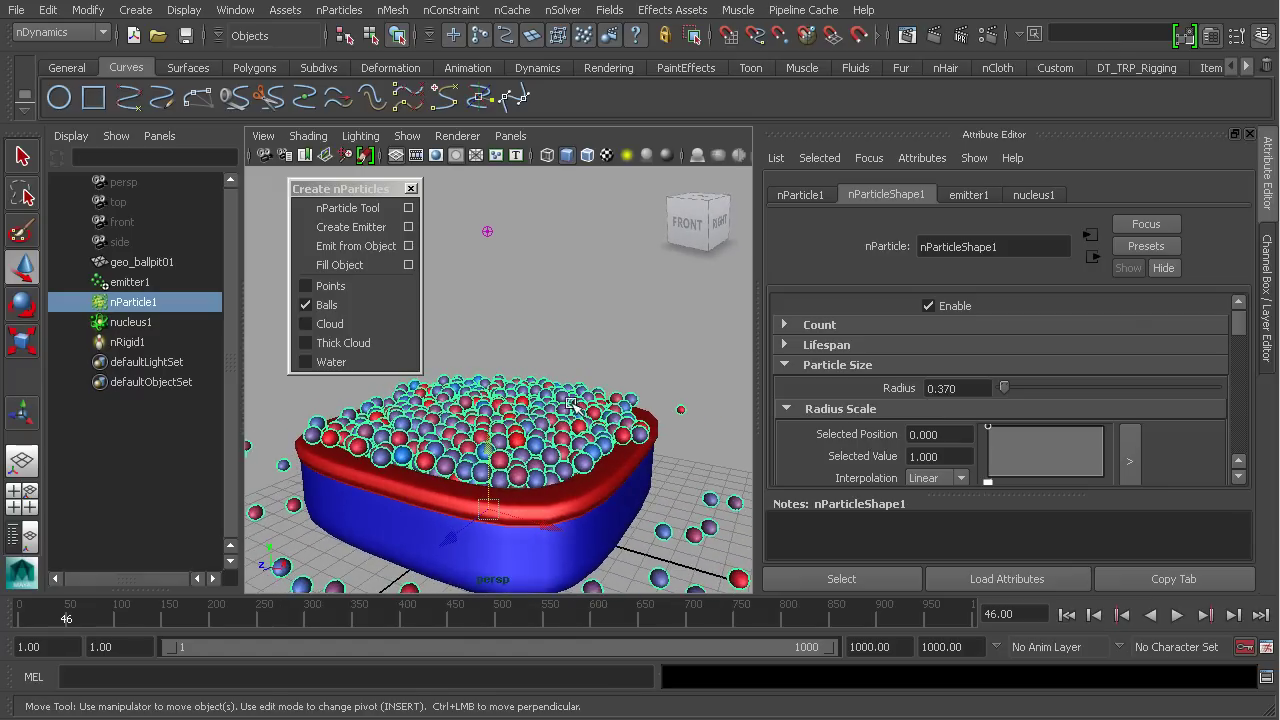